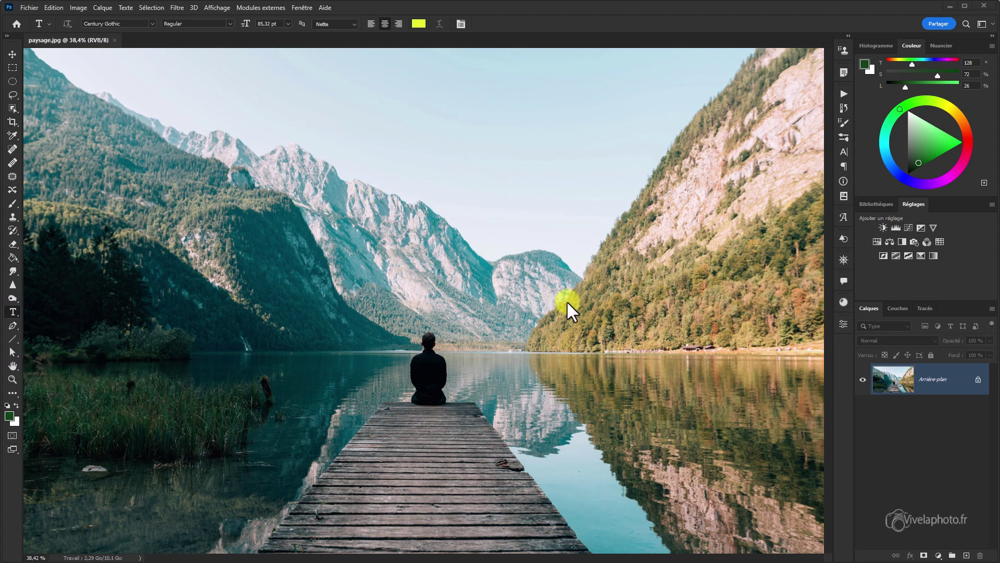
Duplicate the Arrière-plan layer and rename the copy Paysage.
key("ctrl+j")
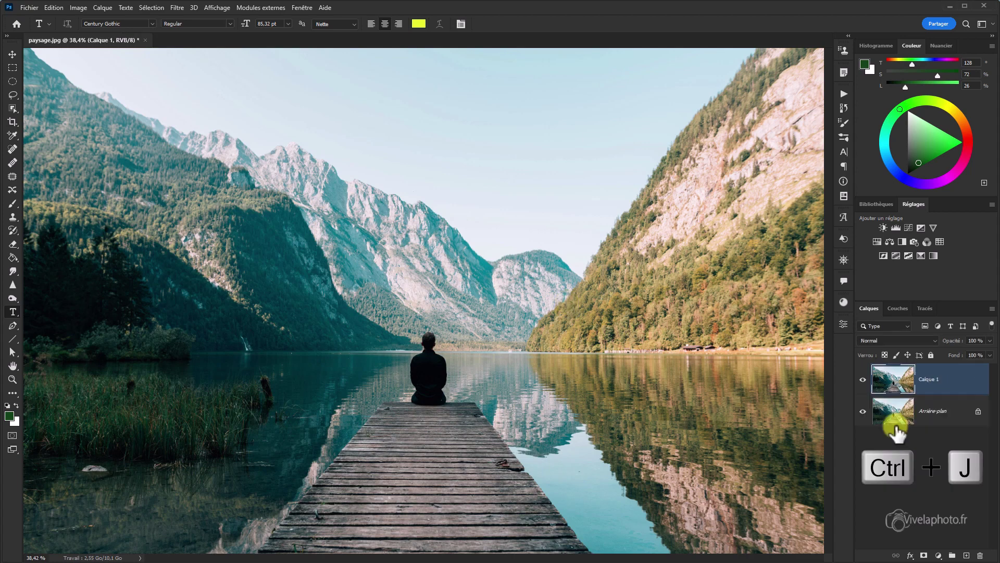
double_click(929, 380)
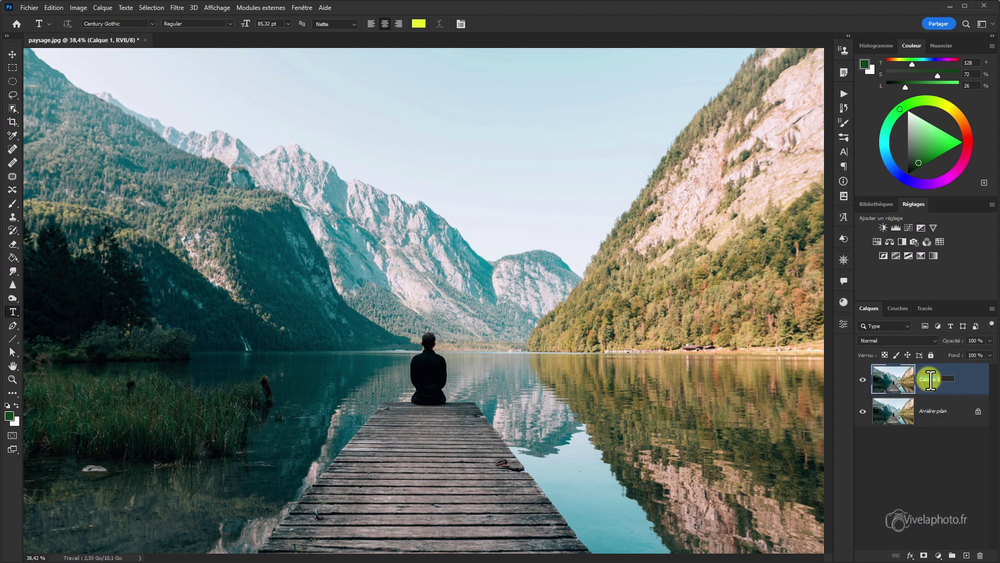
type("Pl")
type("ysage")
key("Return")
Activate the Object Selection tool, switch its Finder d'objets option off and turn it back on.
left_click(13, 108)
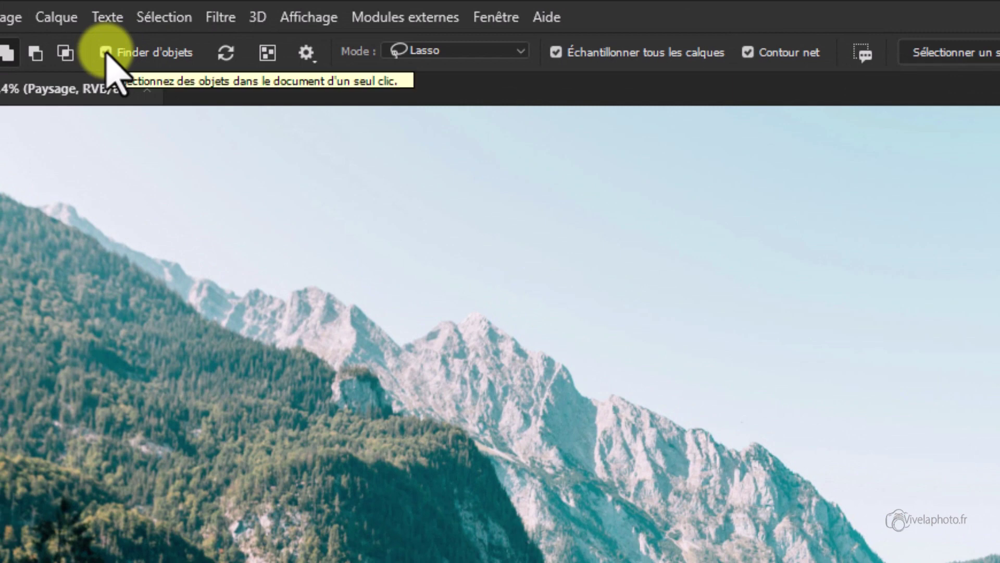
mouse_move(516, 301)
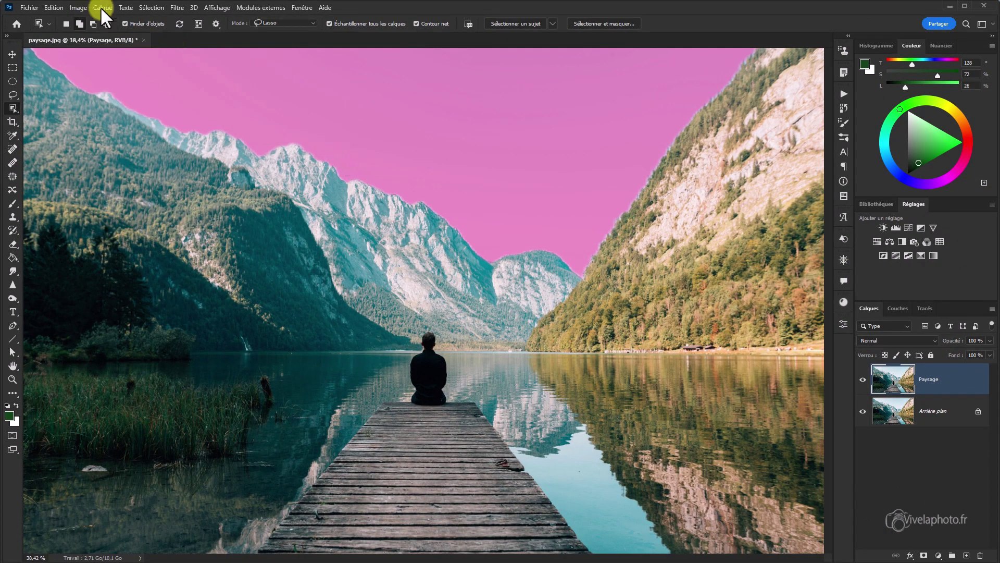
left_click(125, 23)
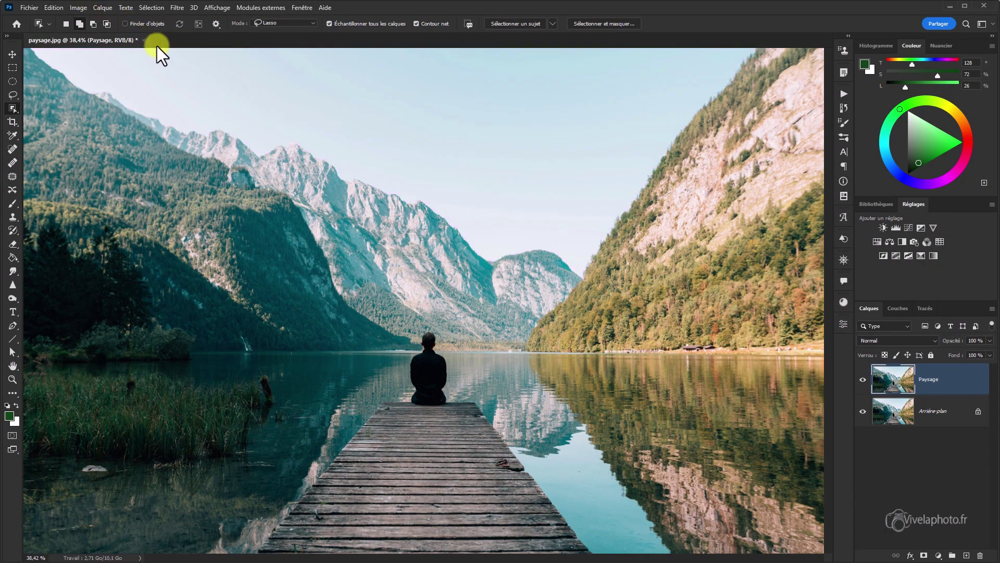
left_click(126, 23)
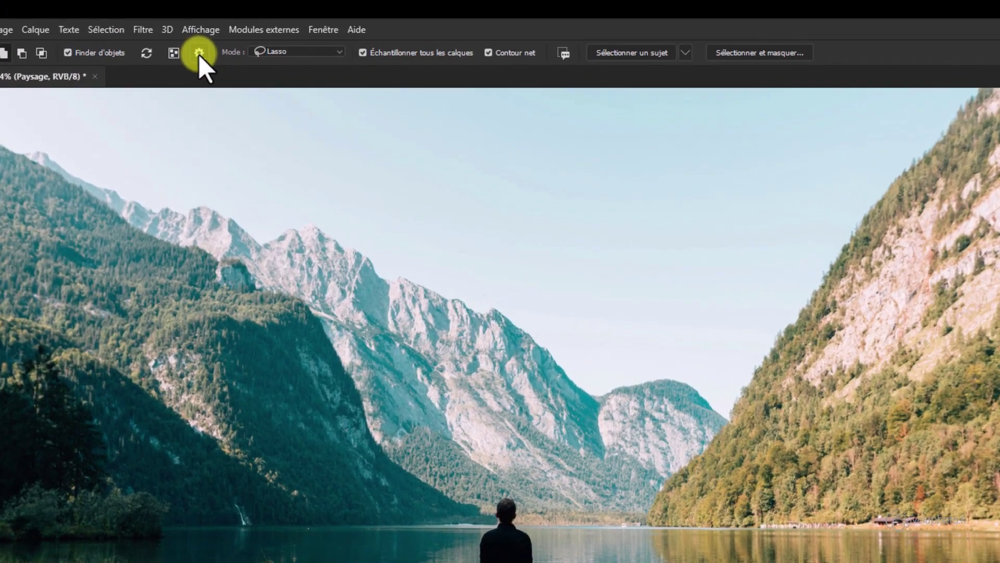
Examine the Object Selection tool's settings for object subtraction, finder update mode and overlay display.
left_click(216, 24)
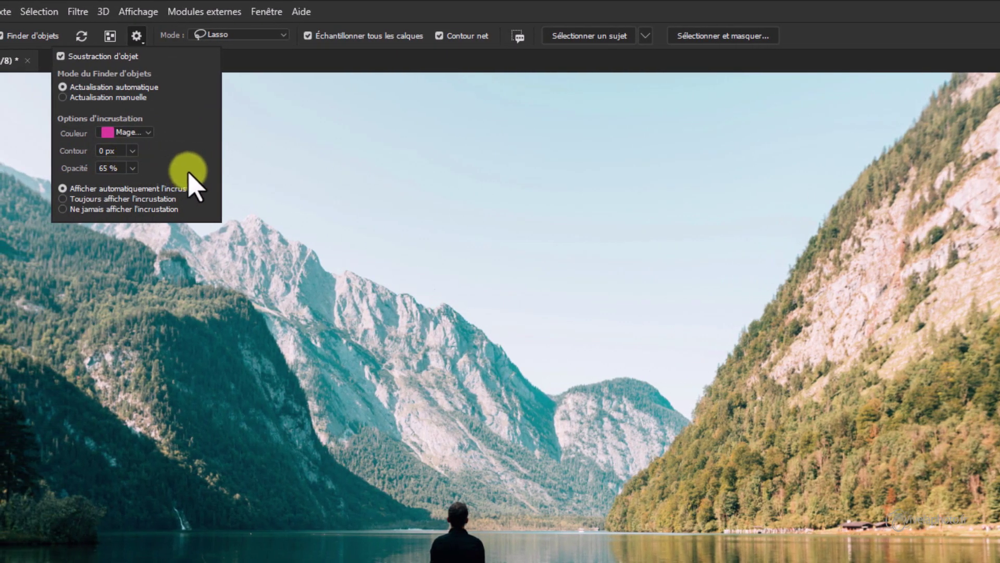
left_click(379, 192)
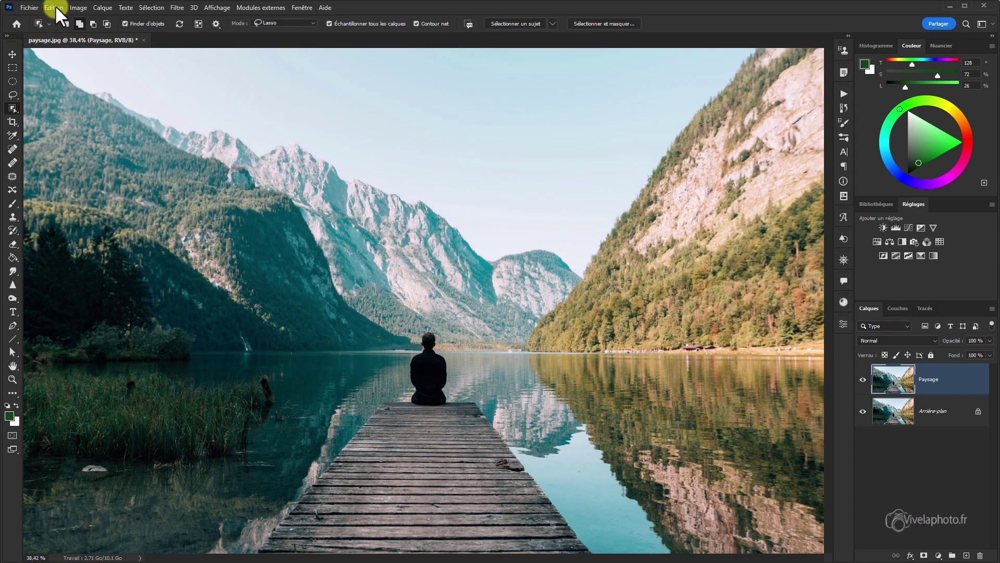
In the image processing preferences, set the selected subject processing to Cloud (Résultats détaillés).
left_click(53, 7)
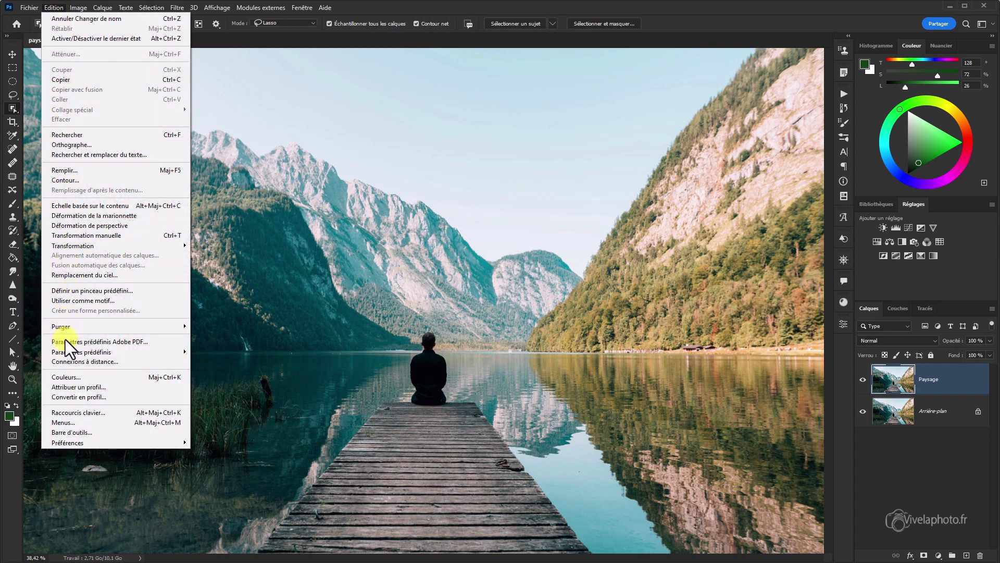
mouse_move(80, 444)
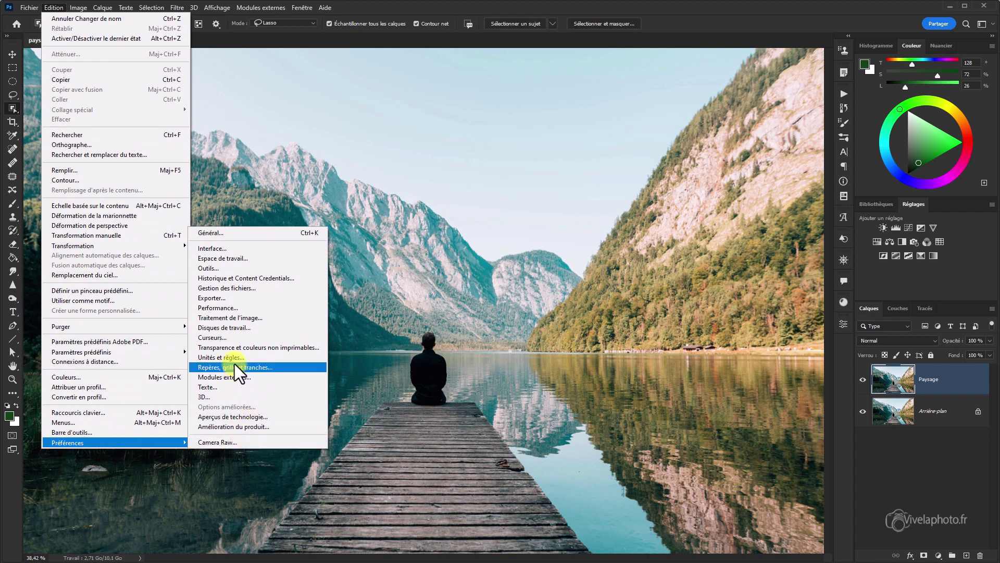
left_click(236, 316)
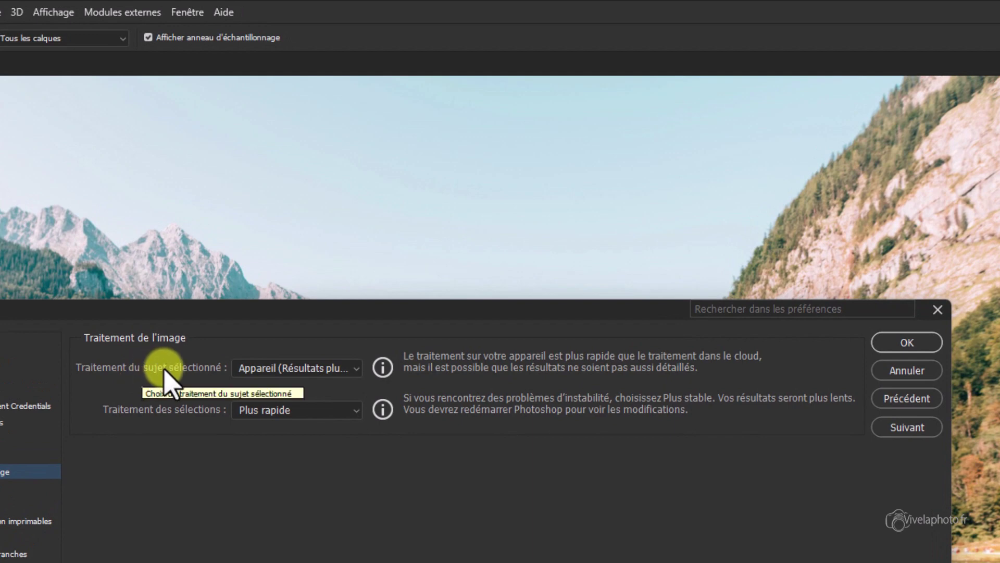
left_click(356, 369)
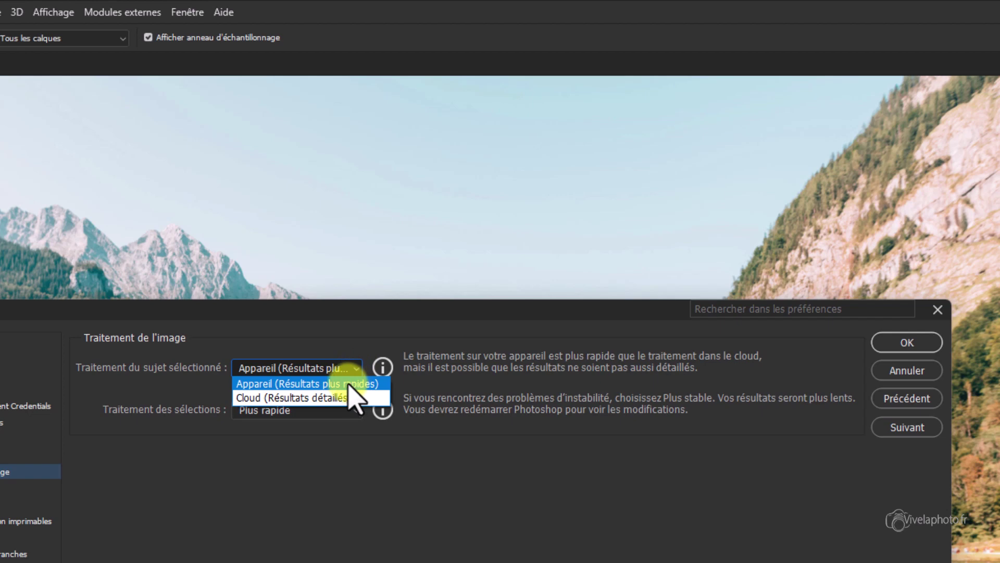
left_click(306, 399)
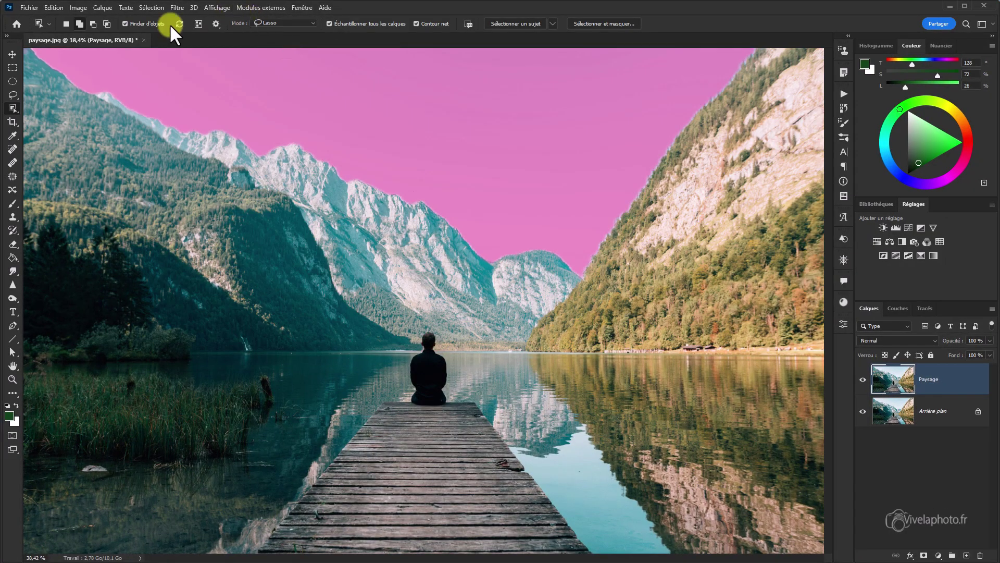
Select the wooden pier with the Object Finder and add the missed patch near its right edge to the selection.
left_click(125, 23)
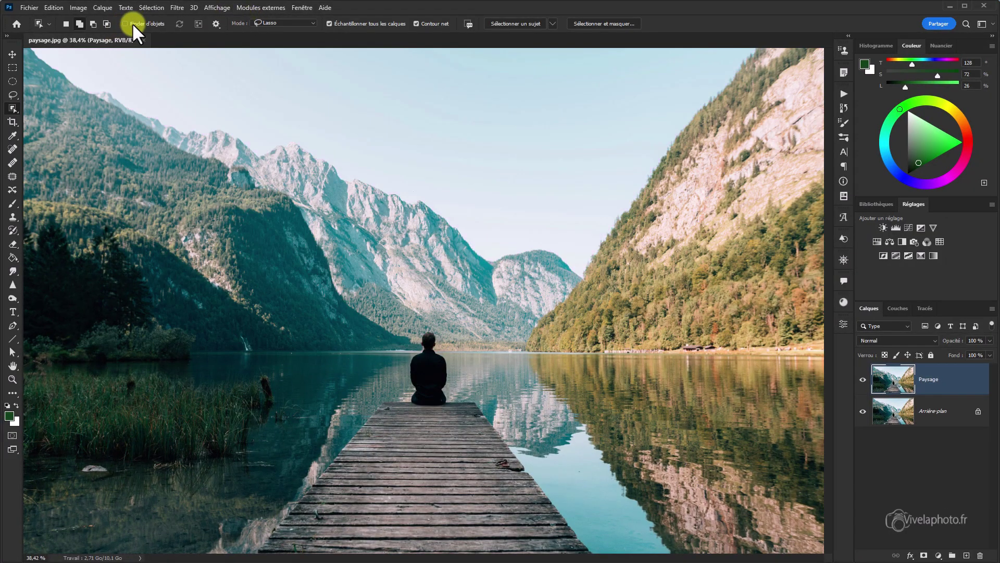
left_click(125, 24)
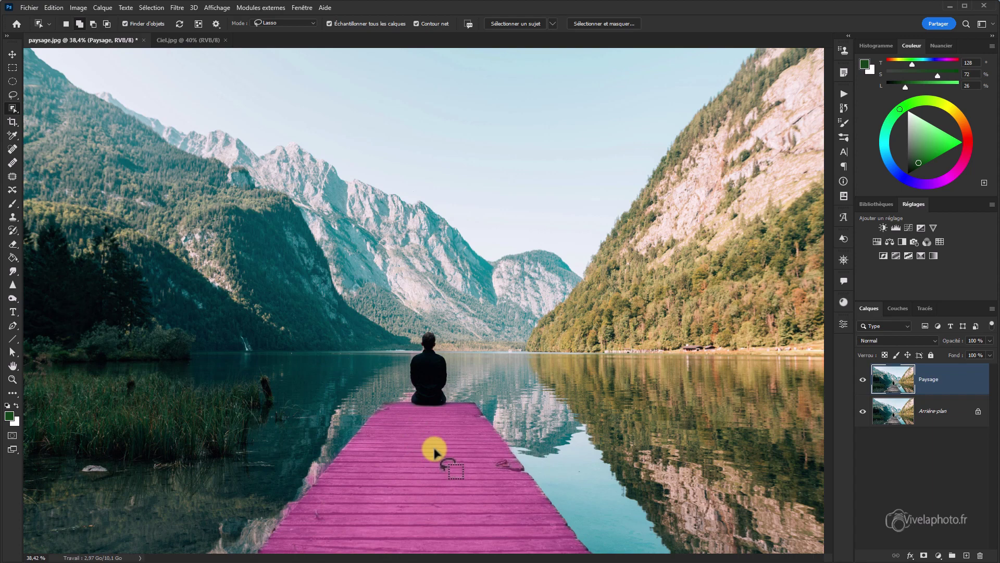
left_click(435, 452)
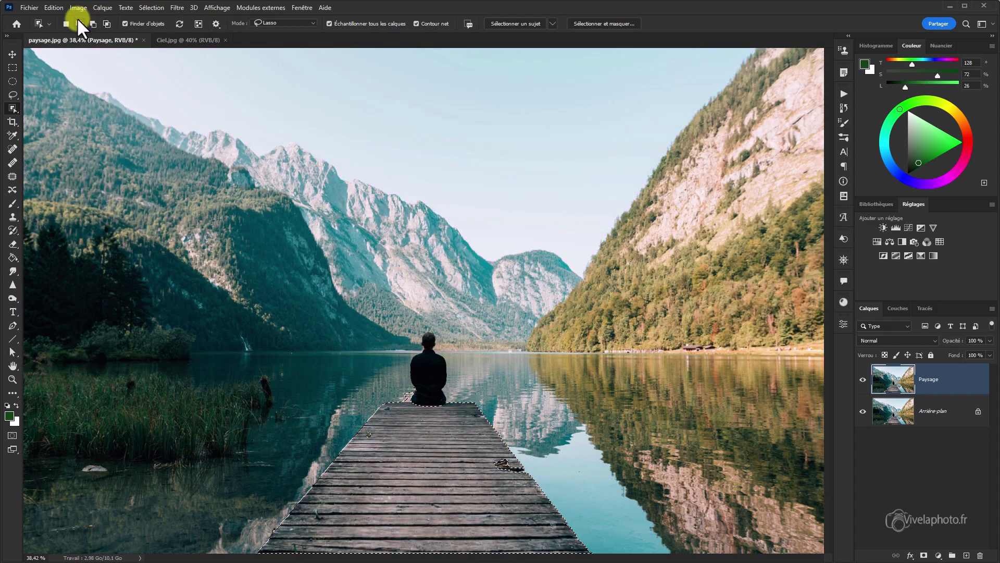
left_click(79, 23)
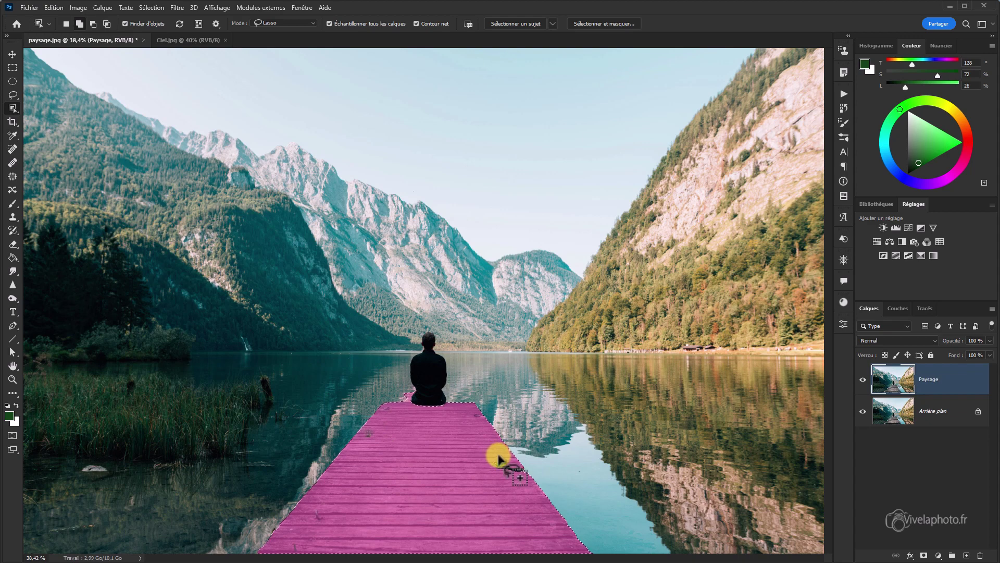
mouse_move(485, 463)
left_mouse_down()
mouse_move(528, 479)
mouse_move(528, 460)
mouse_move(494, 456)
left_mouse_up()
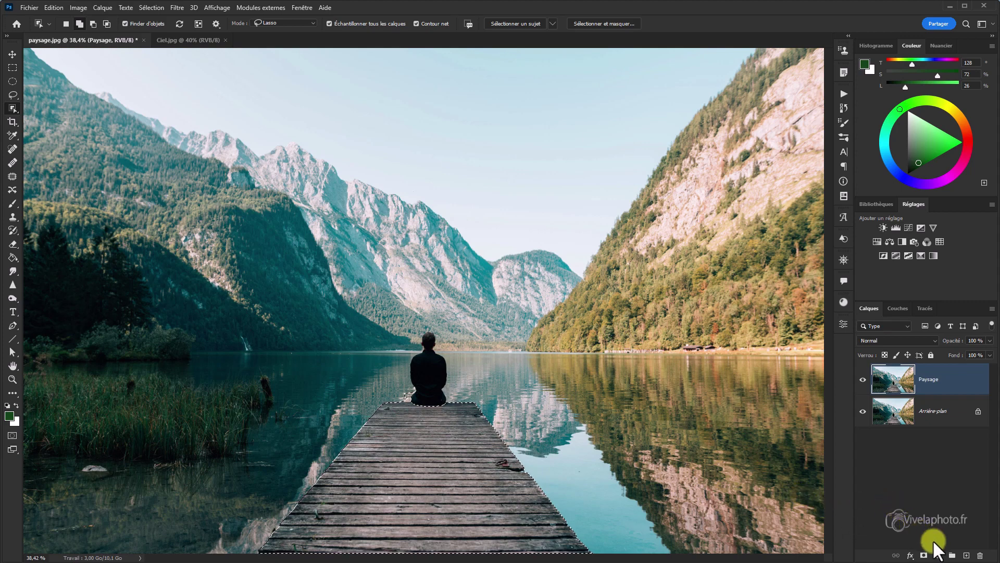
Recolour the selected pier with a Teinte/Saturation adjustment layer: hue -41, saturation +17, lightness +13.
left_click(938, 554)
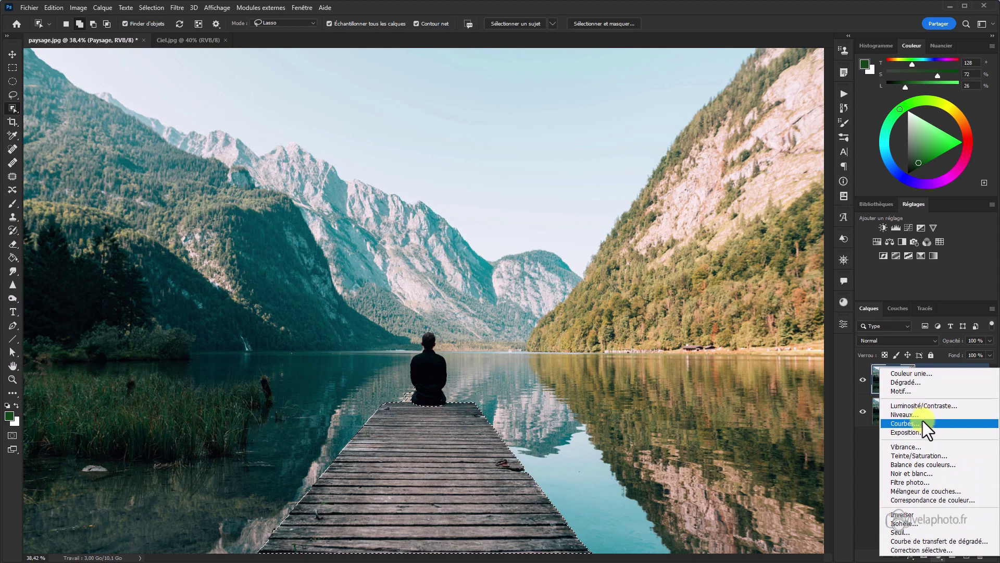
left_click(920, 455)
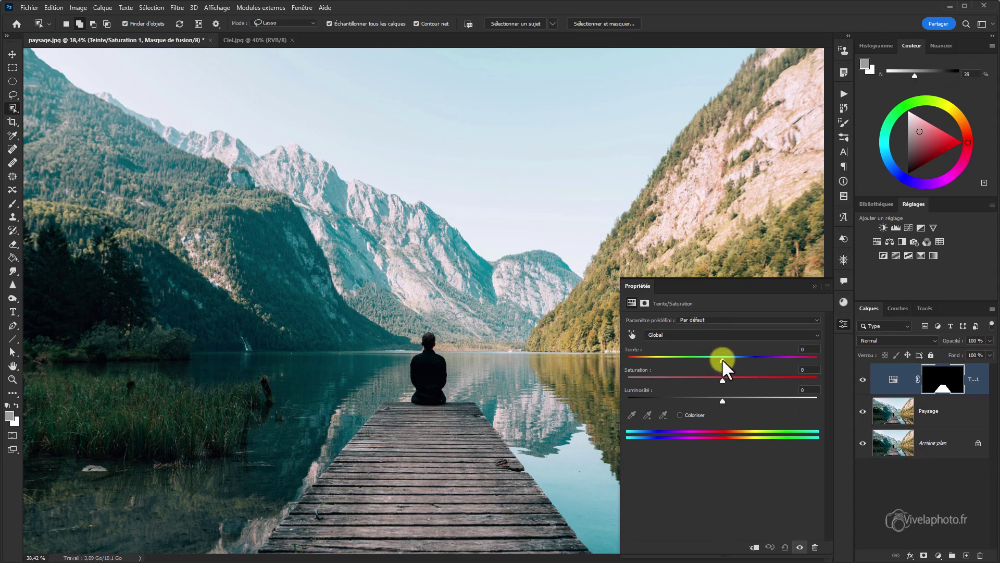
left_click_drag(722, 358, 734, 401)
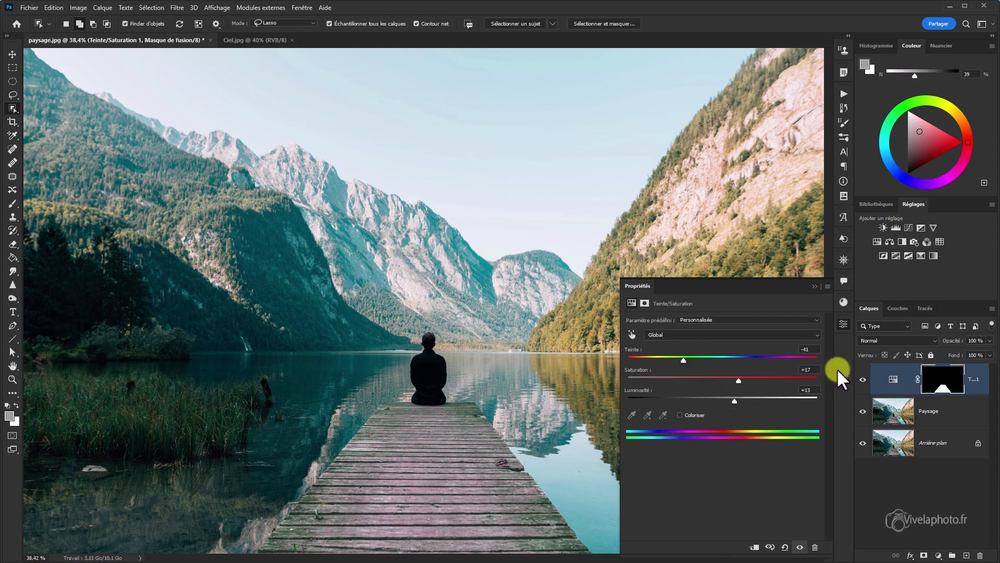
left_click(814, 286)
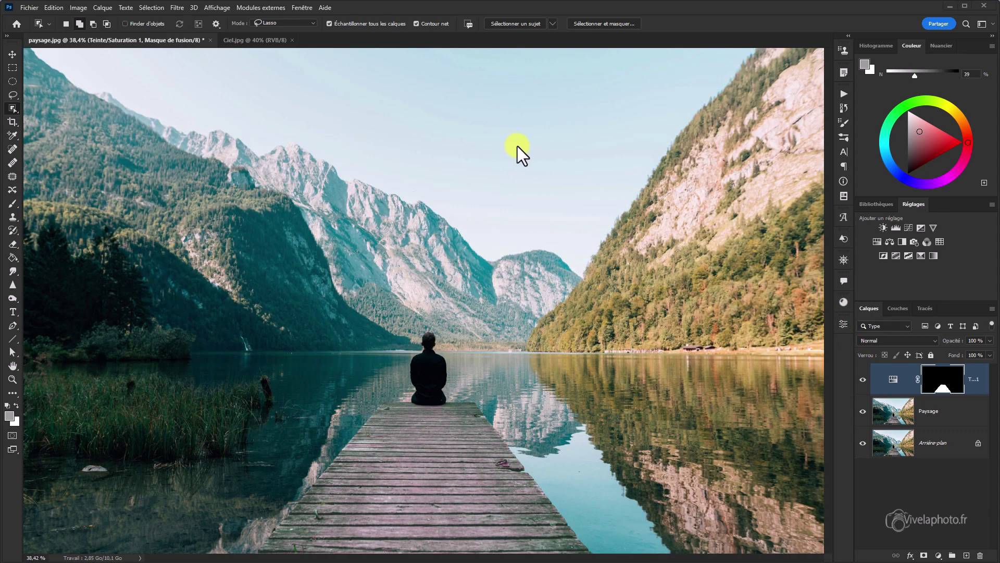
Select the sky above the mountains with the Object Selection tool and delete it from the Paysage layer.
left_click(517, 146)
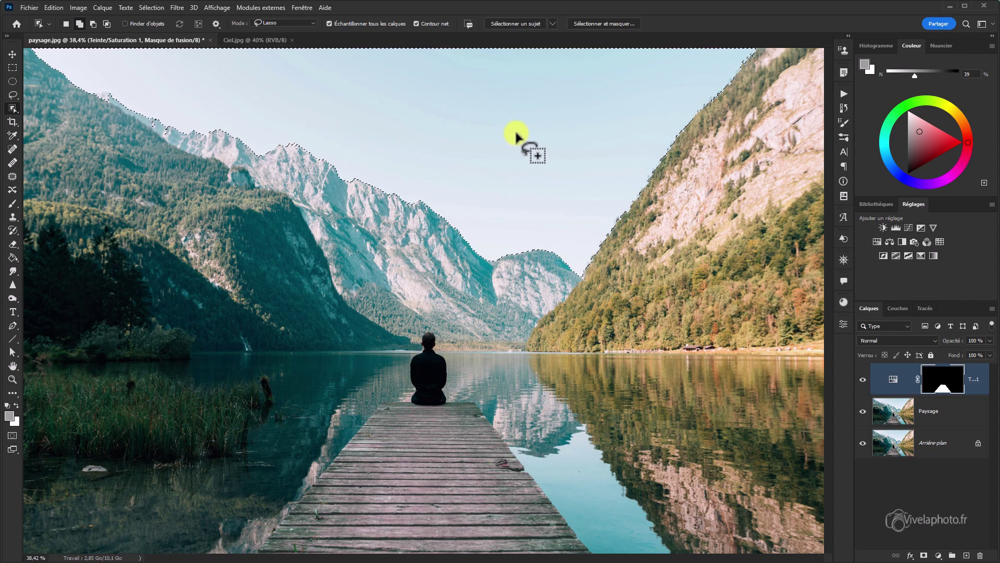
left_click(969, 417)
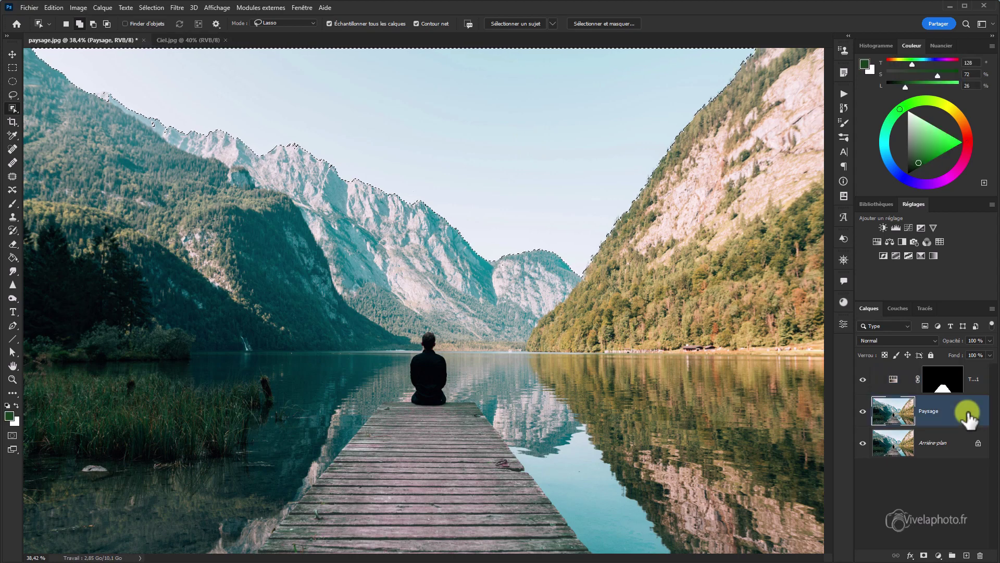
key("Delete")
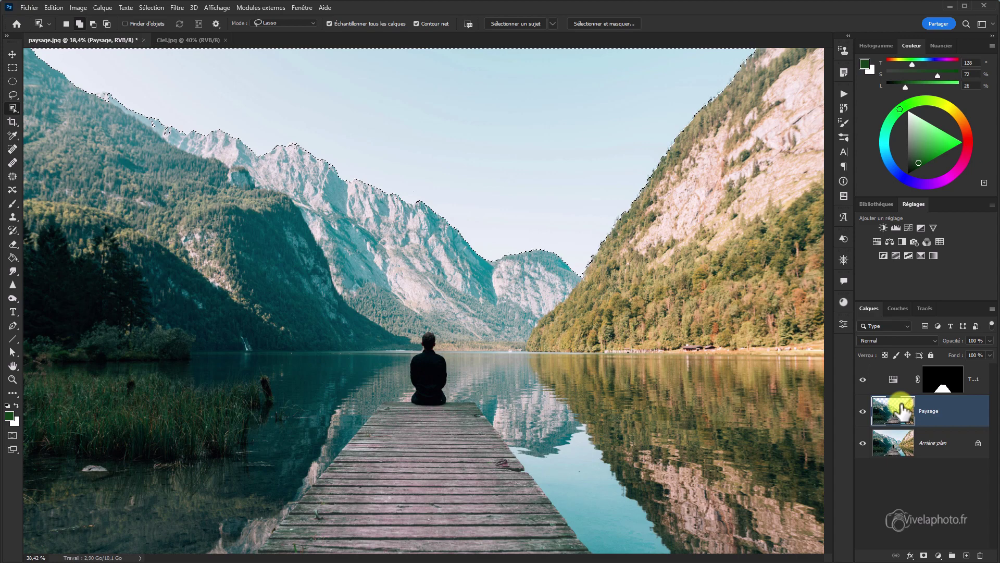
Copy the whole sky image from Ciel.jpg and paste it into paysage.jpg directly above the Arrière-plan layer.
left_click(265, 40)
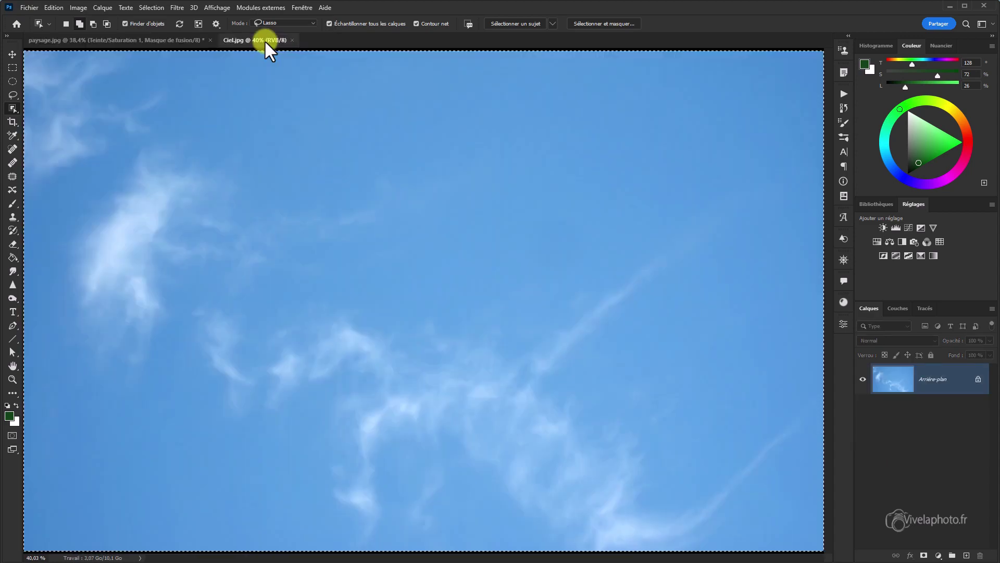
left_click(150, 38)
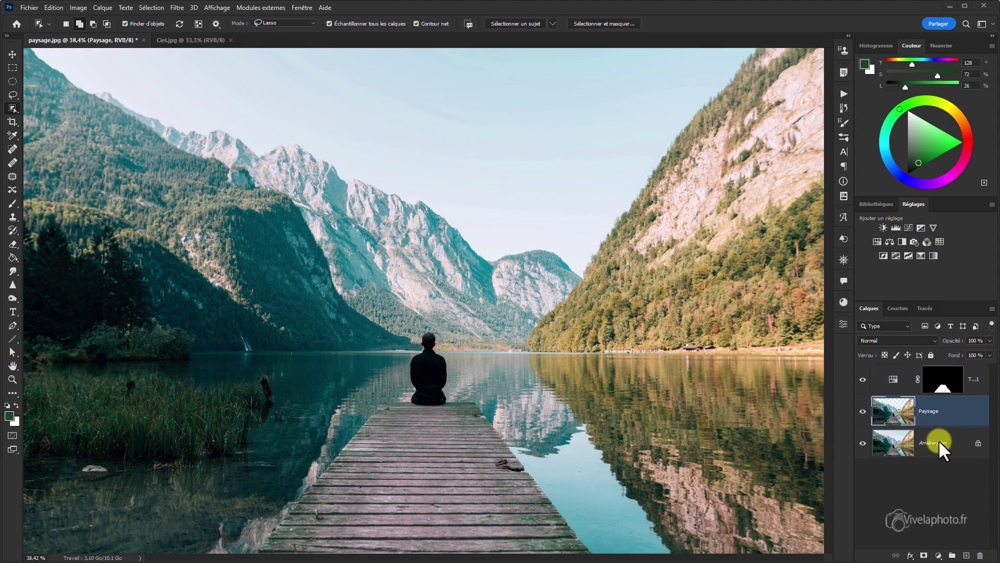
key("ctrl+shift+d")
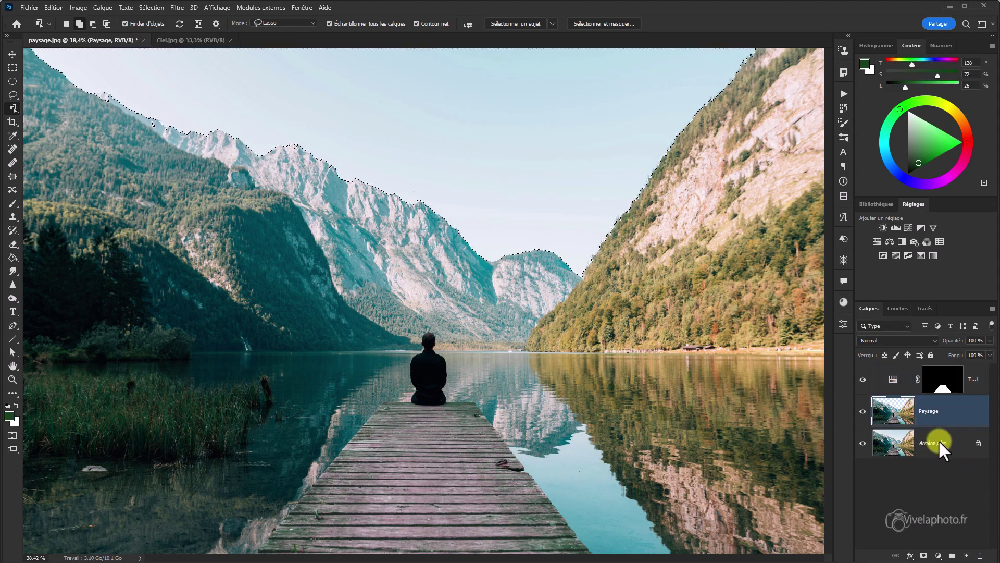
left_click(938, 442)
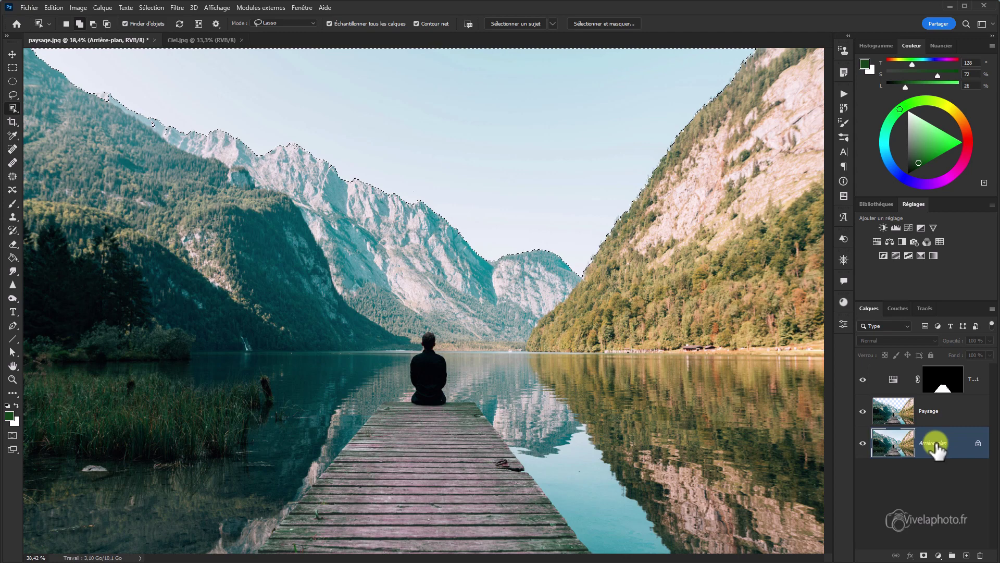
key("ctrl+v")
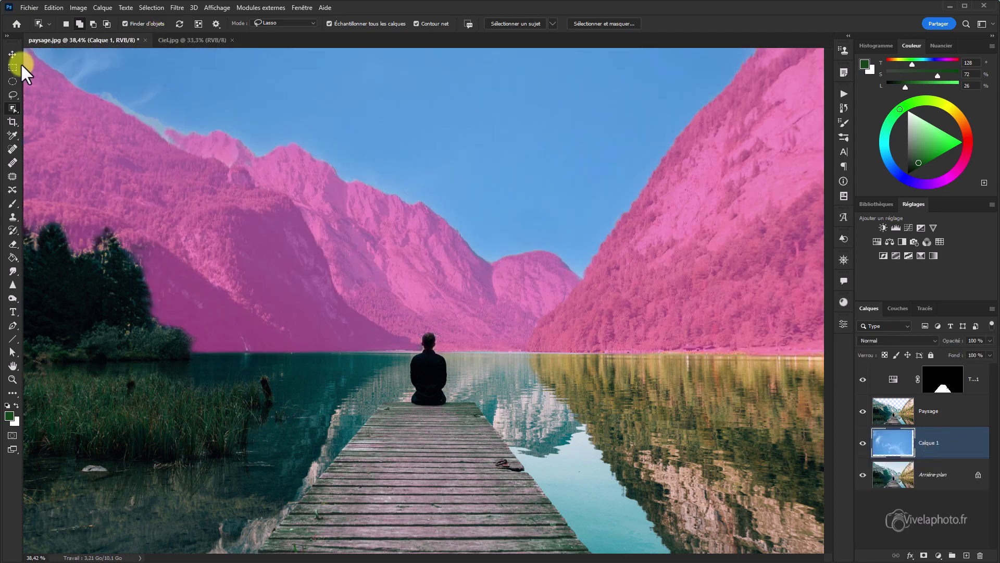
Reposition the pasted sky layer behind the mountains by moving it upward.
left_click(11, 54)
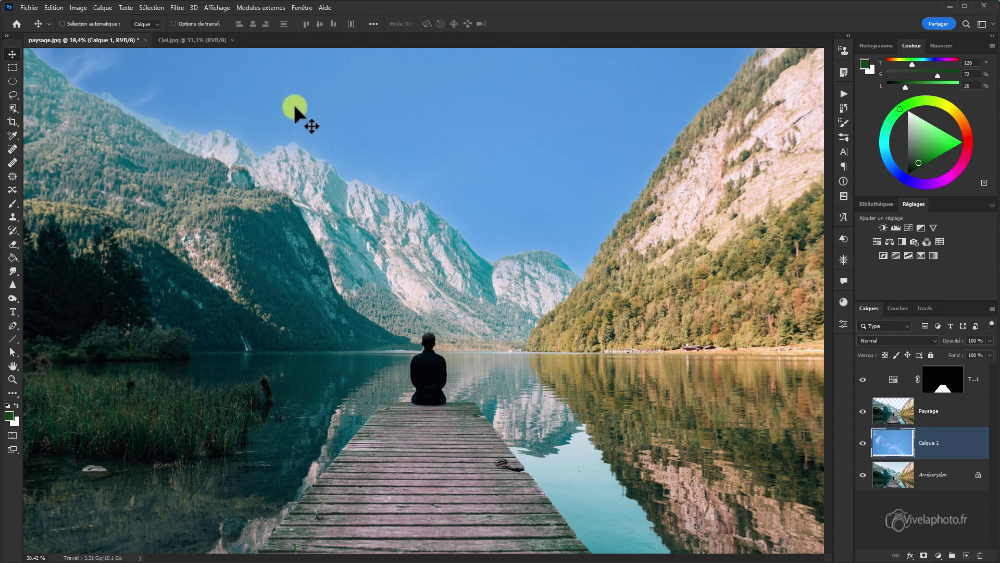
left_click_drag(294, 106, 298, 70)
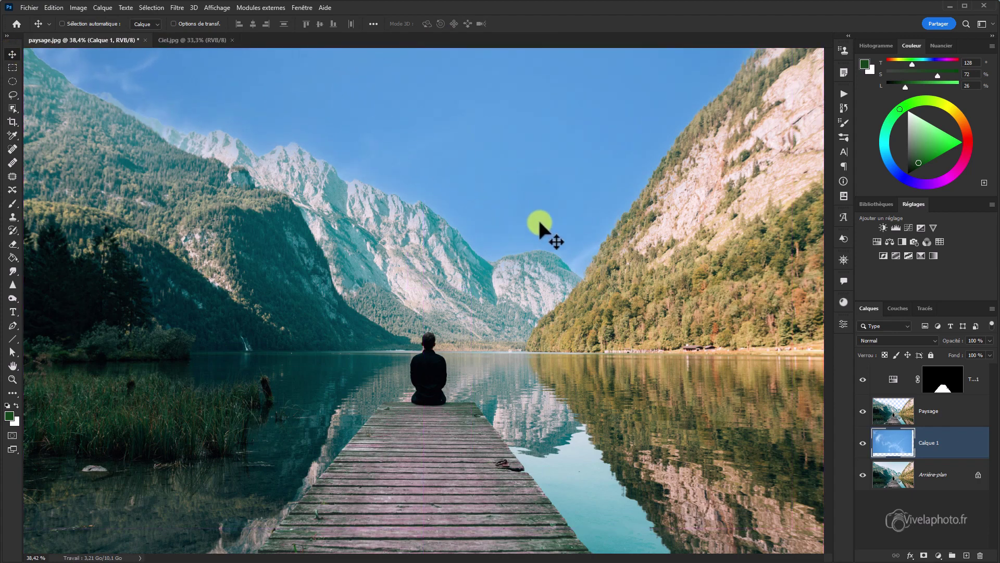
left_click_drag(539, 224, 533, 188)
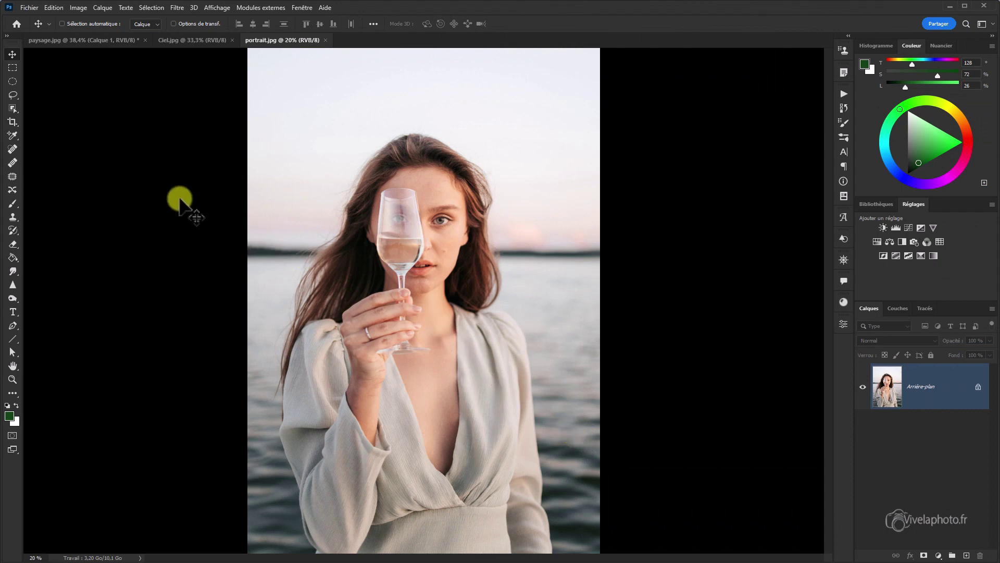
Select the woman in portrait.jpg automatically with the Object Selection tool's Sélectionner un sujet command.
key("w")
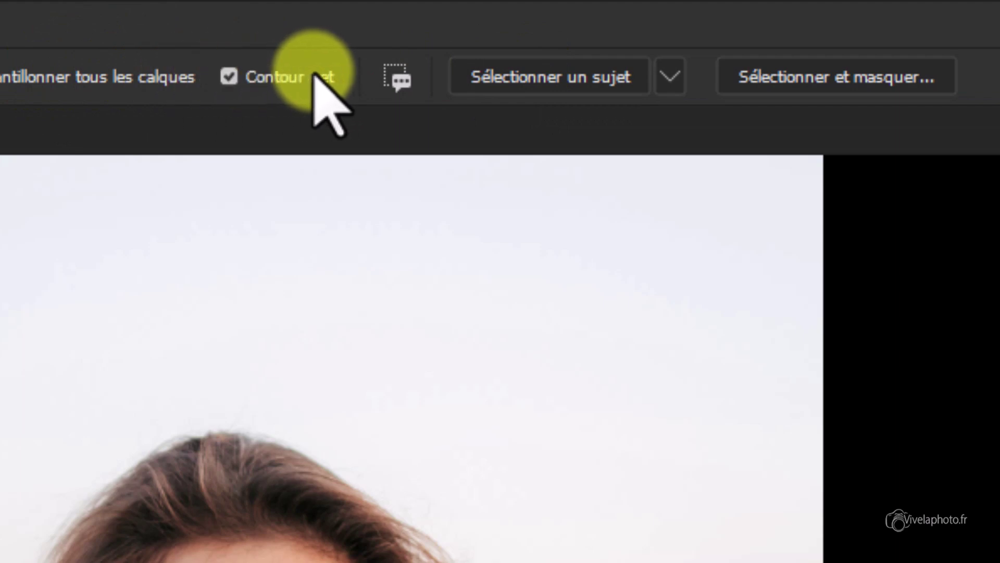
left_click(530, 85)
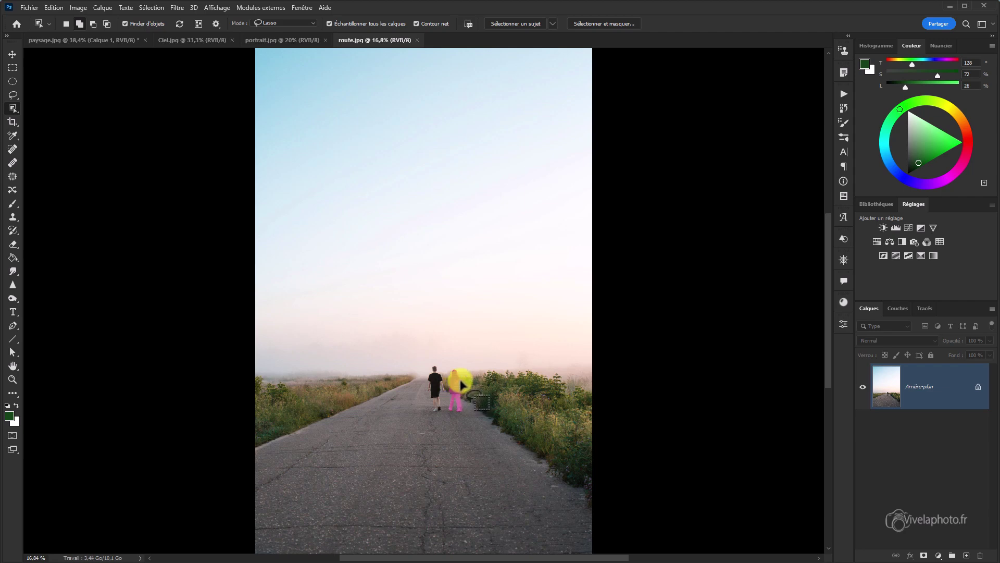
Select the woman walking on the road with the Object Selection tool and remove her using Supprimer et remplir la sélection.
scroll(462, 384, "up", 5)
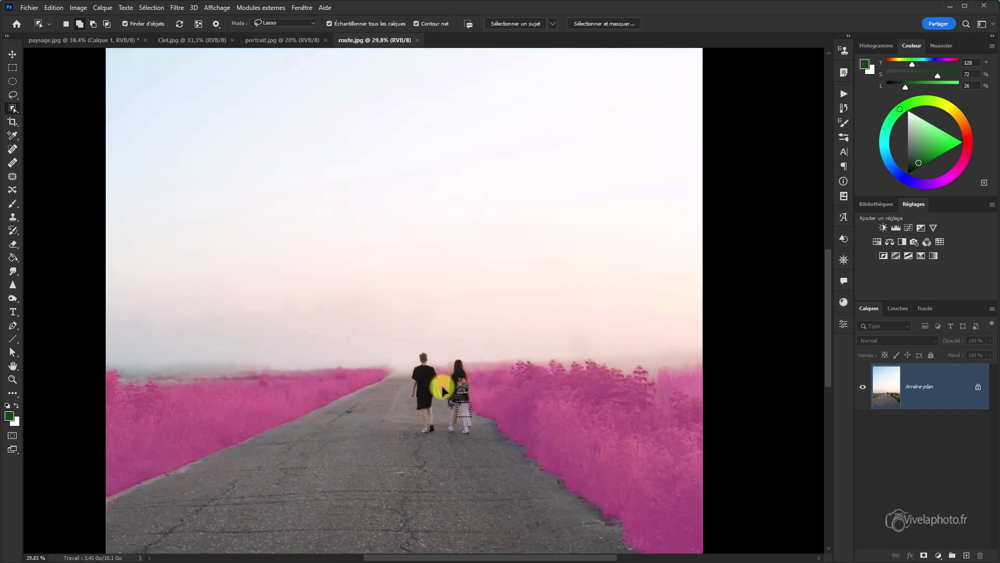
scroll(439, 395, "up", 1)
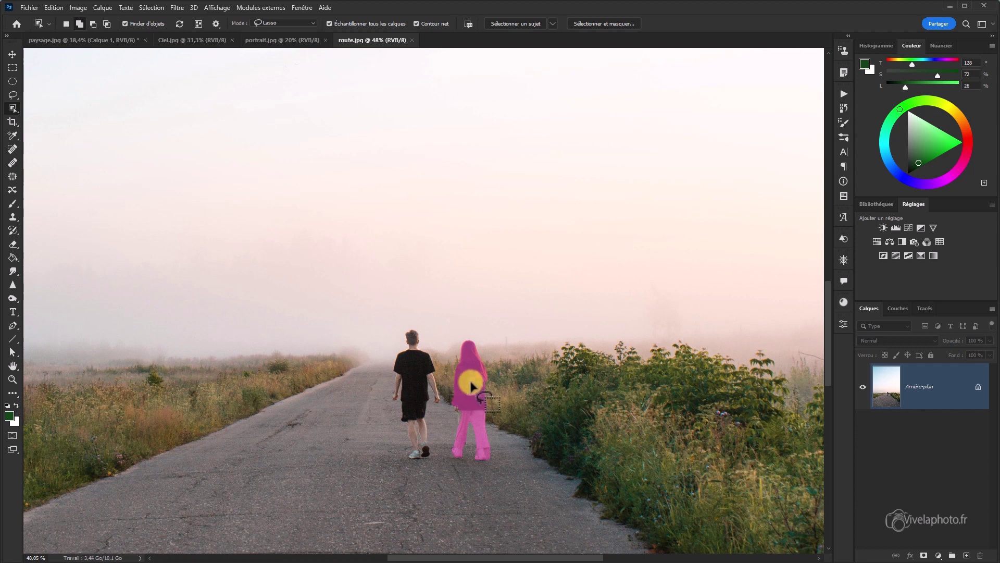
right_click(472, 386)
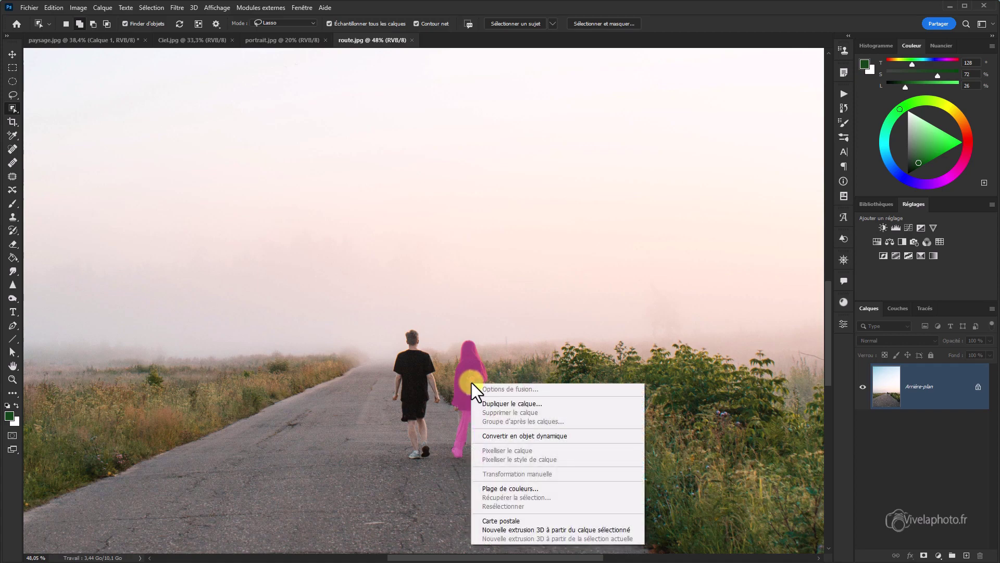
key("Escape")
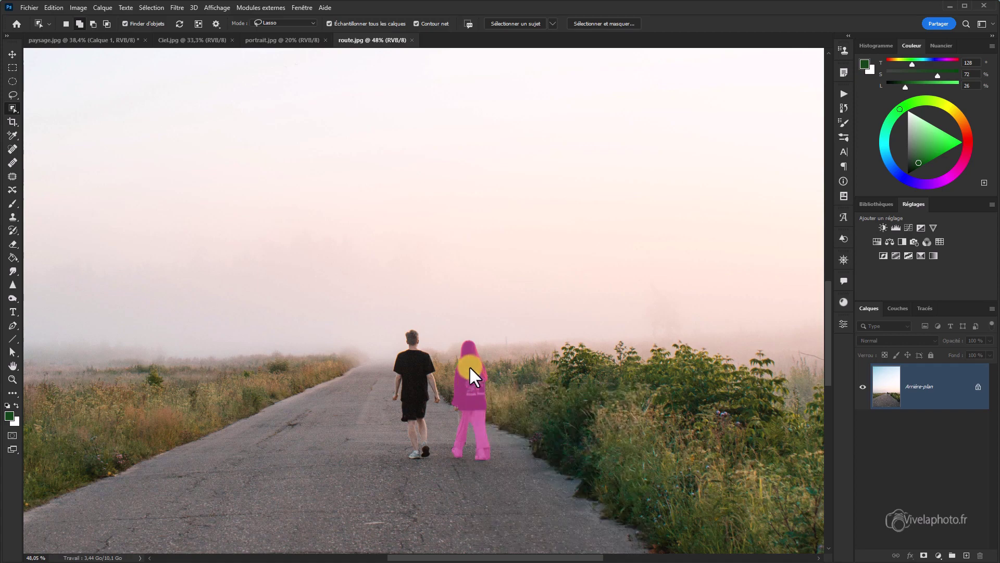
left_click(472, 383)
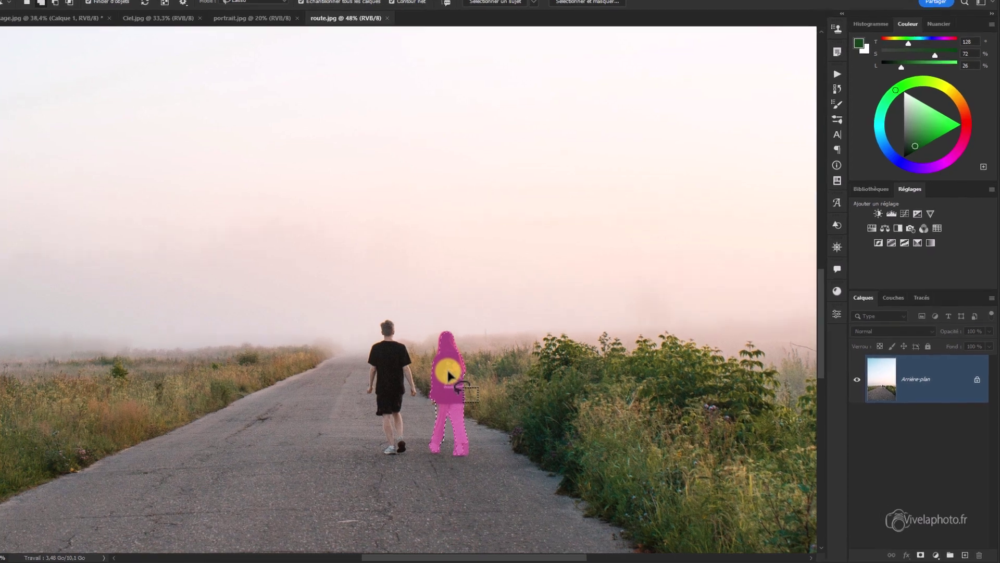
right_click(471, 384)
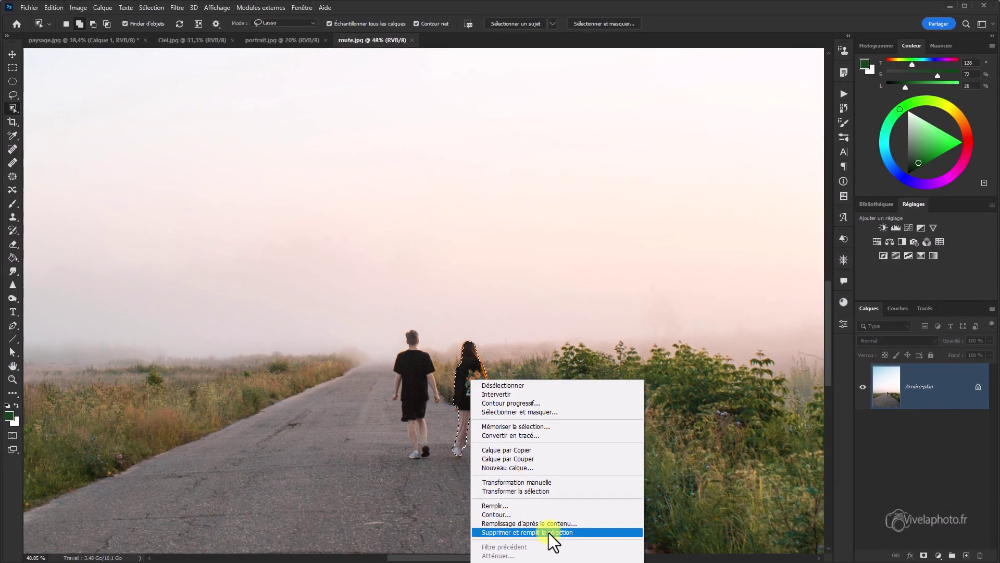
left_click(343, 519)
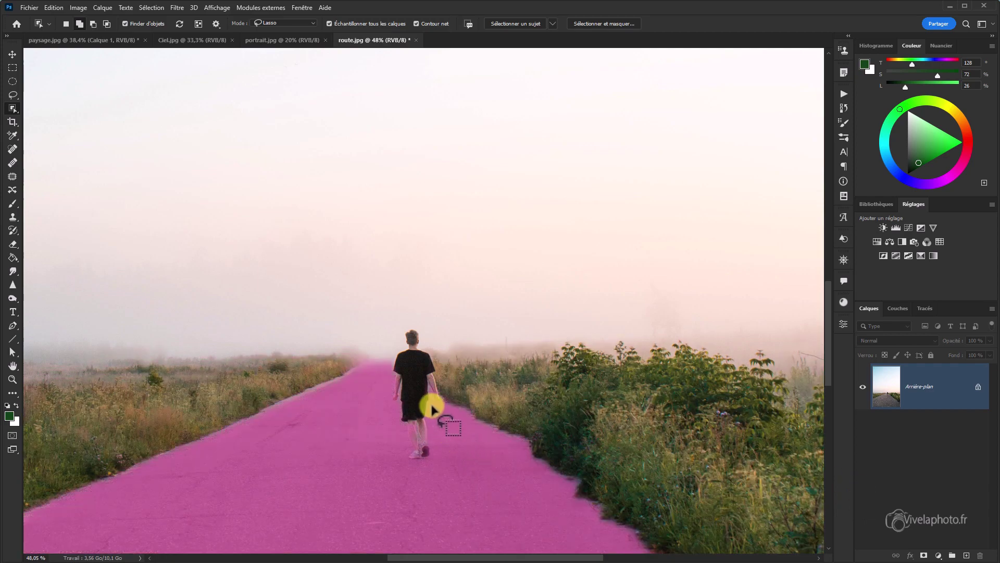
Preview removing the man on the road with Remplissage d'après le contenu, without applying the fill.
right_click(412, 383)
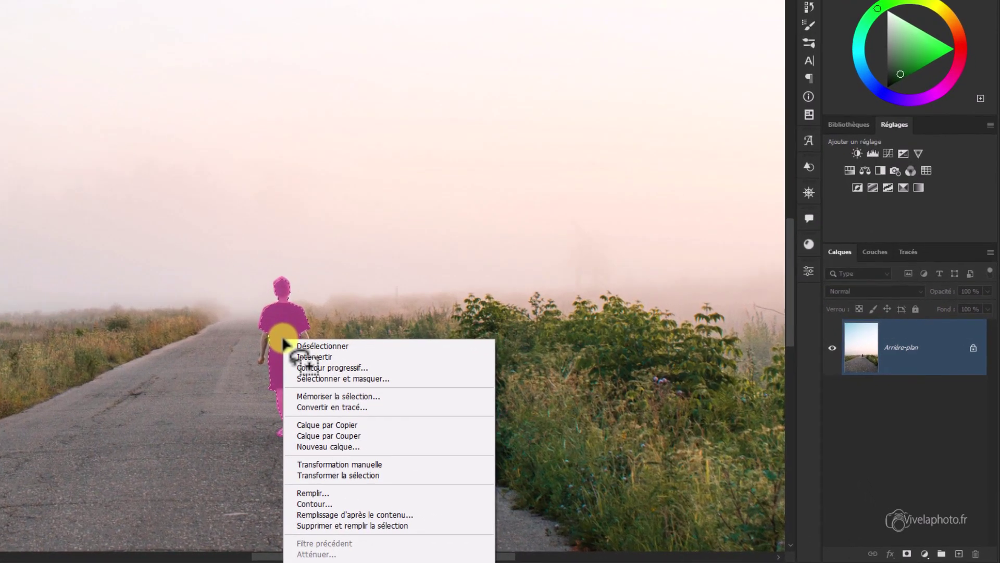
left_click(332, 511)
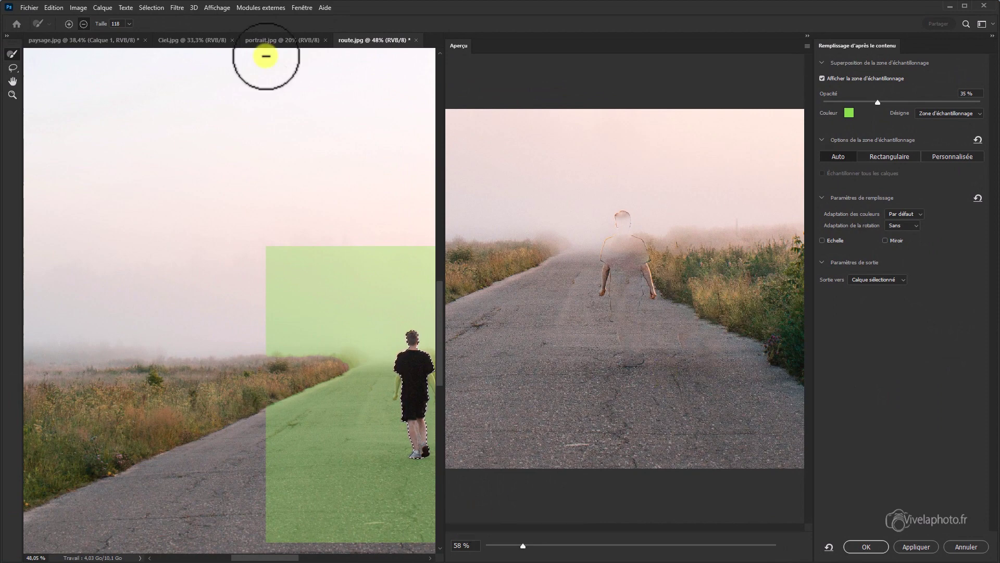
left_click(967, 547)
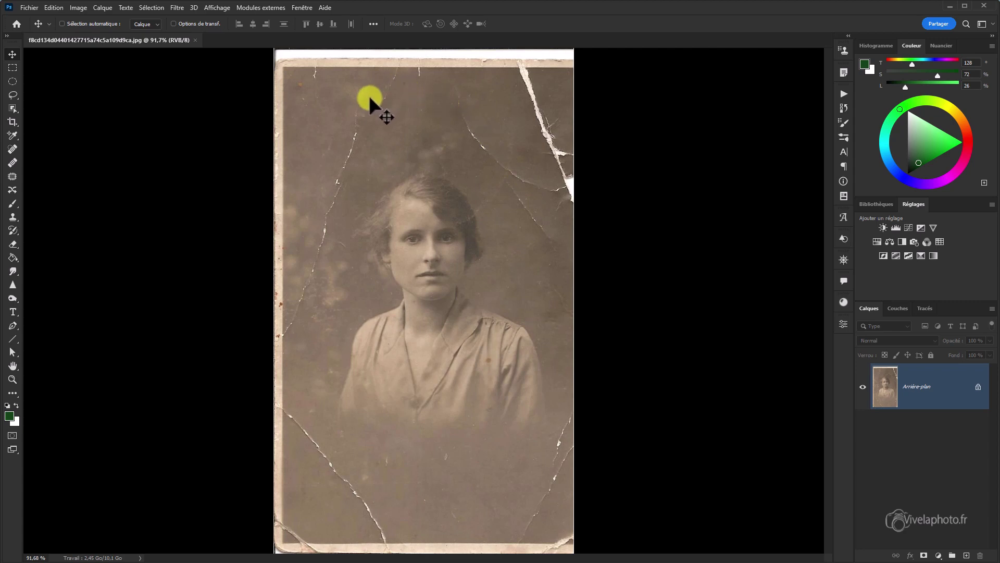
Restore the scratched old portrait with the Restauration de photos neural filter and output the result to a new layer.
left_click(176, 7)
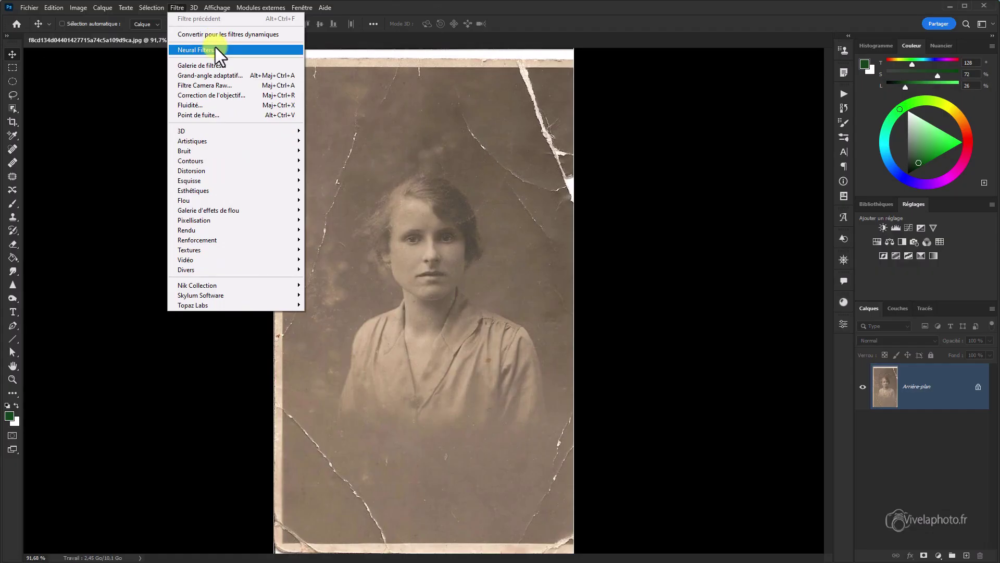
left_click(260, 60)
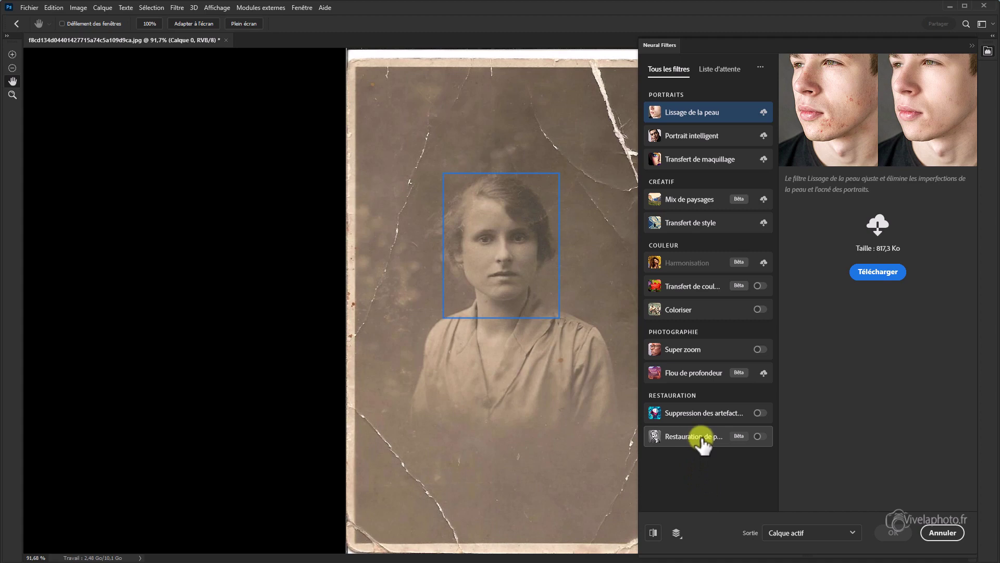
mouse_move(703, 445)
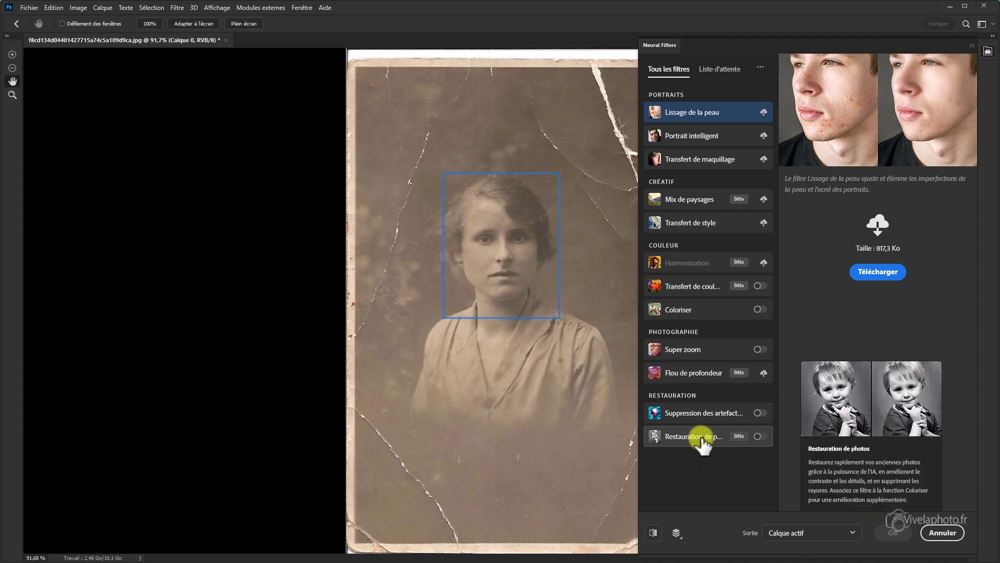
left_click(760, 437)
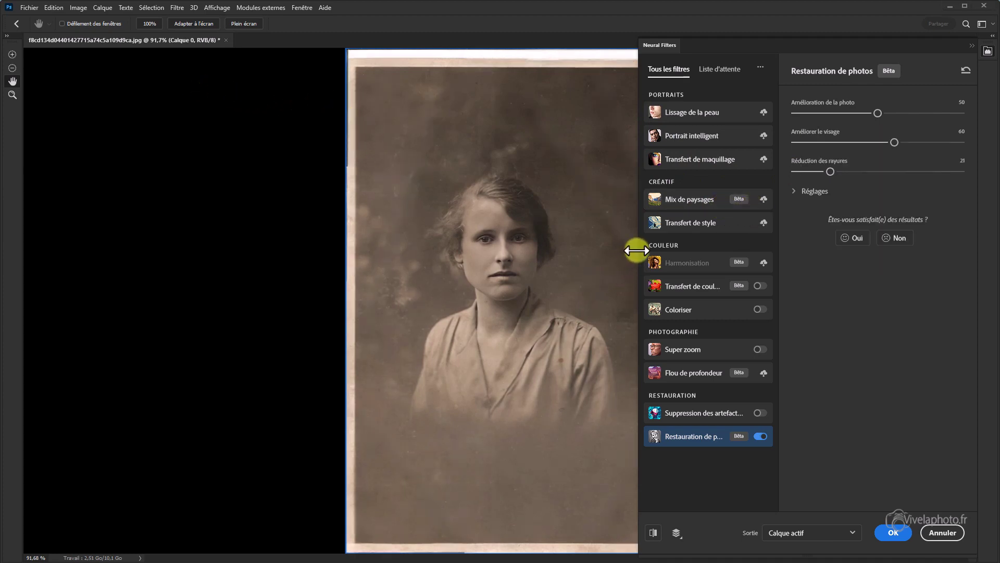
mouse_move(638, 260)
left_mouse_down()
mouse_move(670, 263)
mouse_move(646, 265)
left_mouse_up()
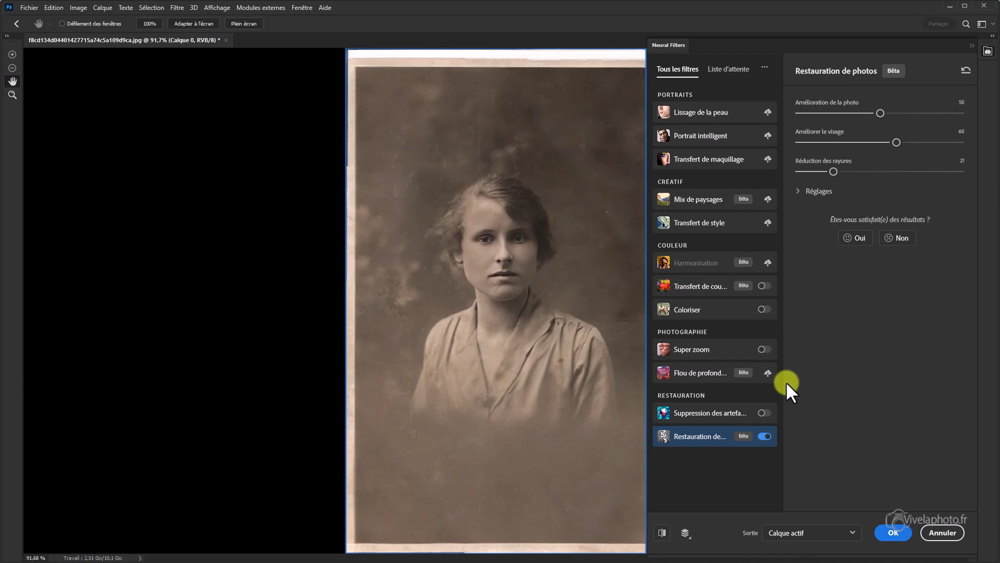
left_click(800, 191)
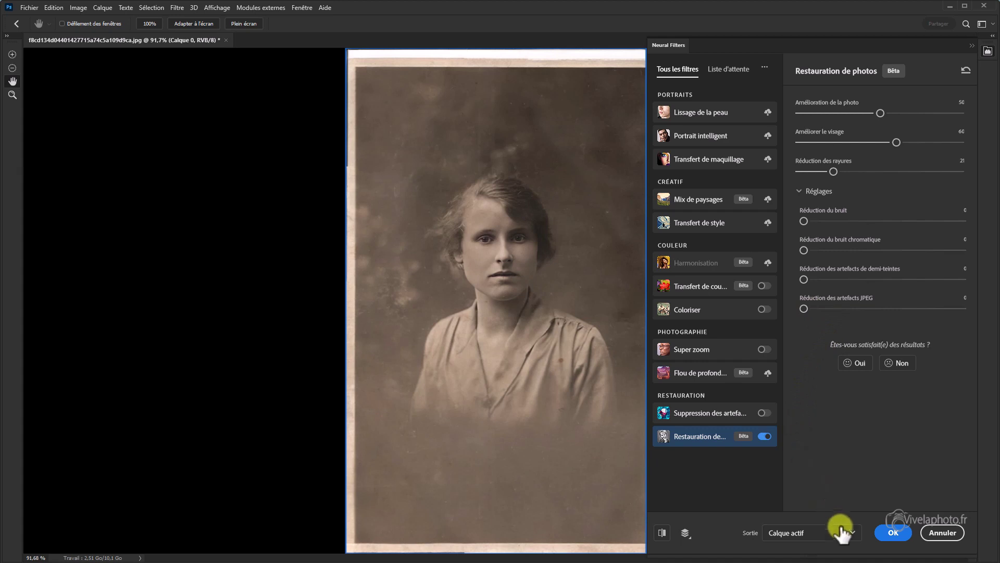
left_click(852, 532)
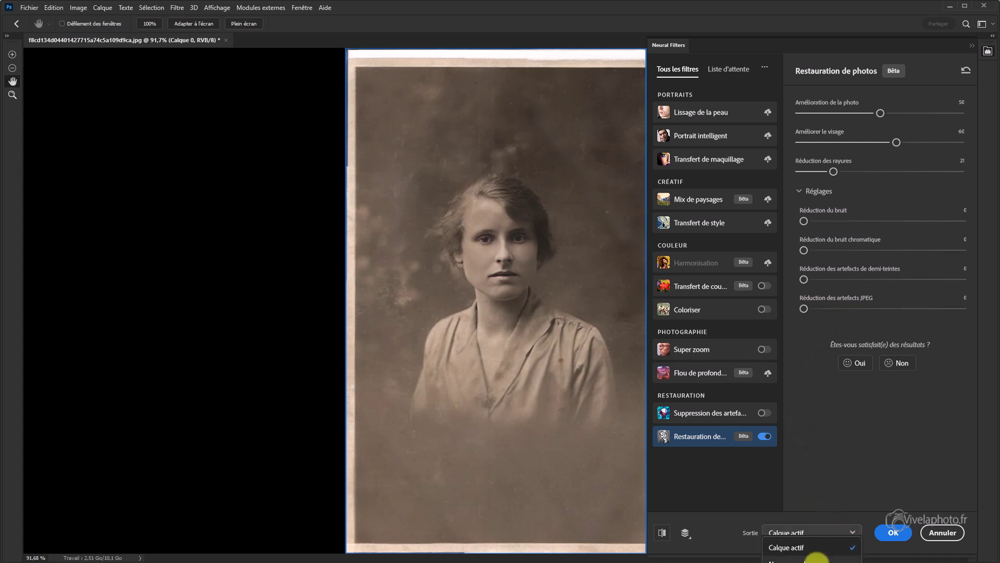
left_click(816, 560)
left_click(899, 536)
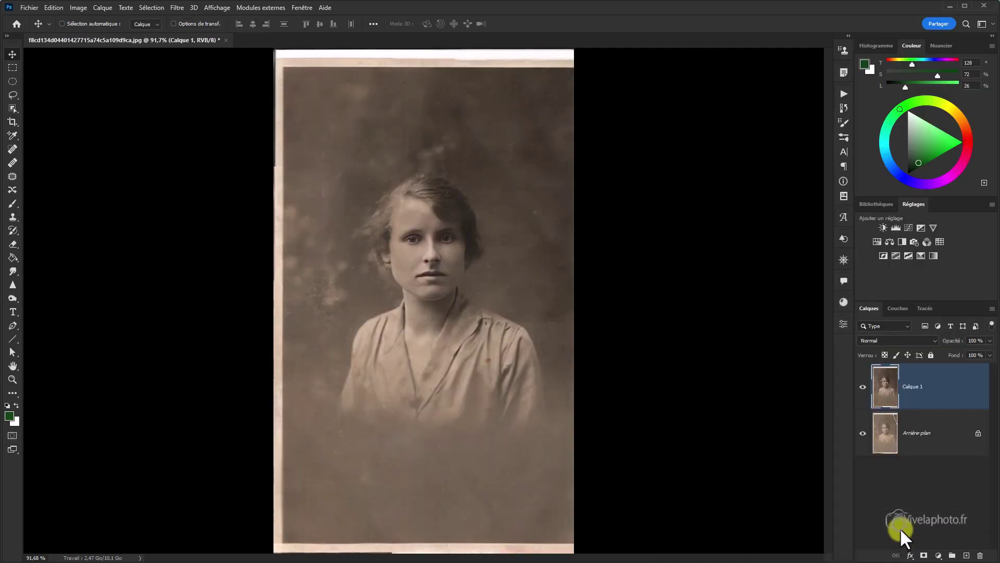
Compare the restored portrait with the original by hiding and showing Calque 1.
left_click(863, 386)
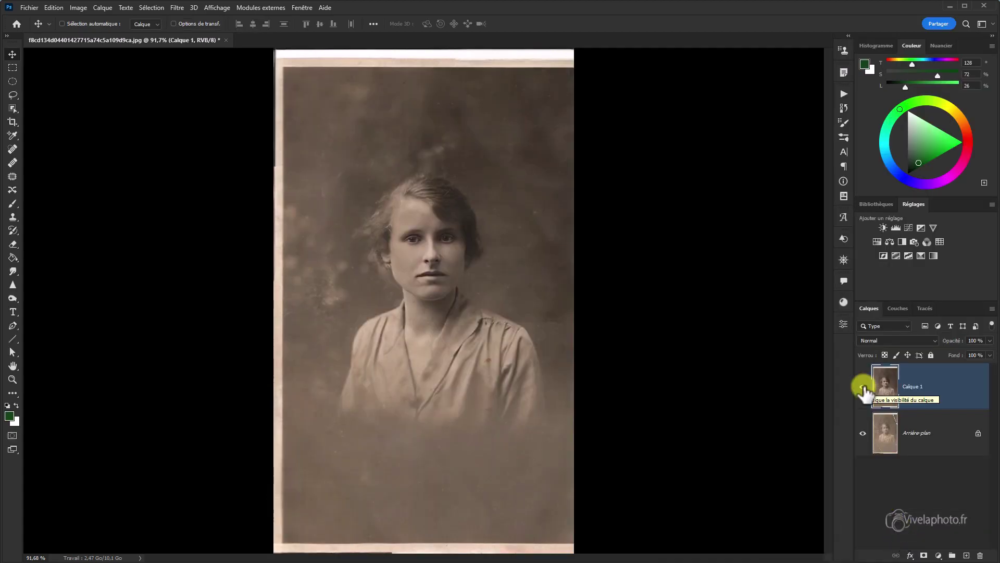
left_click(863, 387)
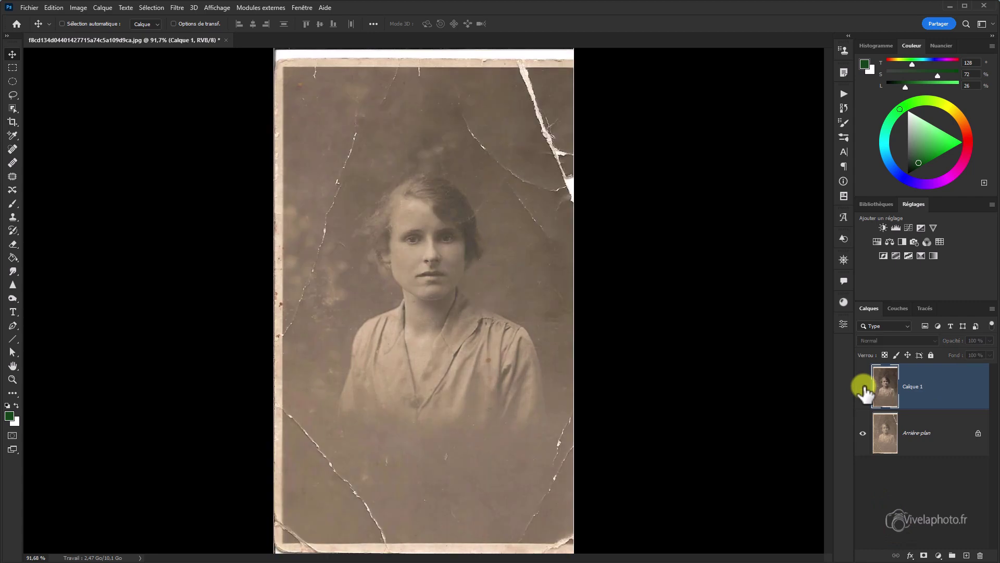
left_click(863, 387)
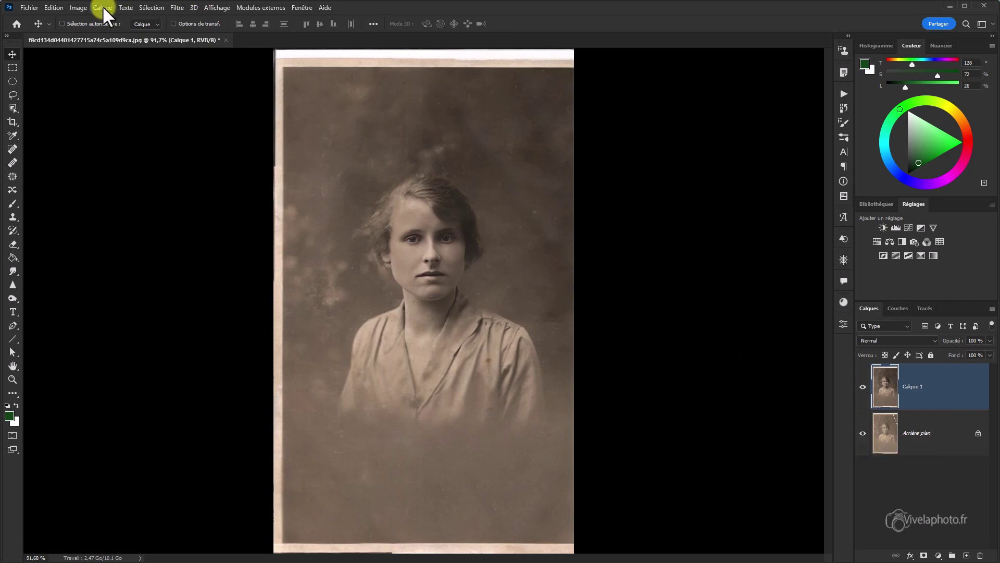
Colorize the restored portrait with the Coloriser neural filter, output it to a new layer, and compare it with the original.
left_click(176, 7)
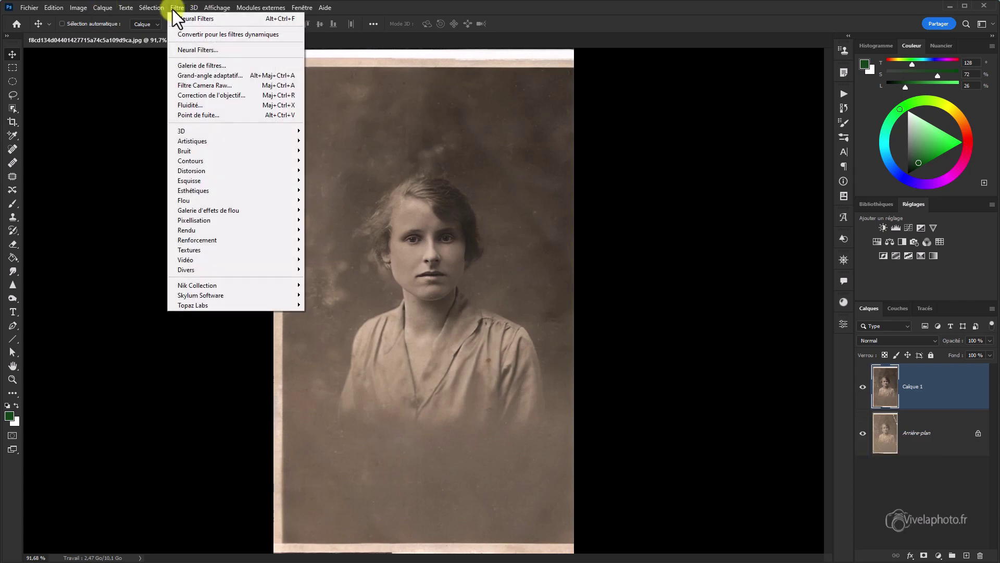
left_click(194, 52)
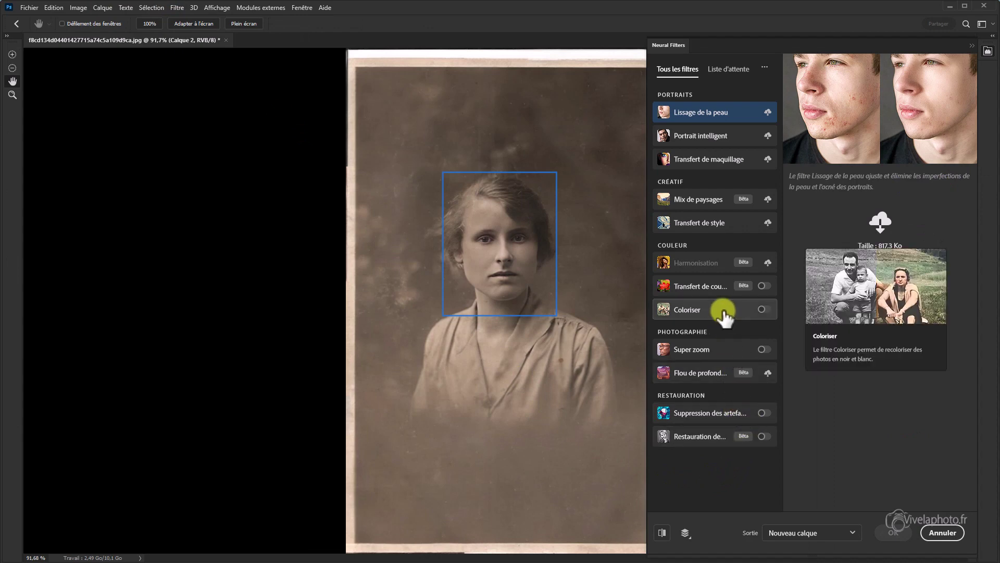
mouse_move(738, 306)
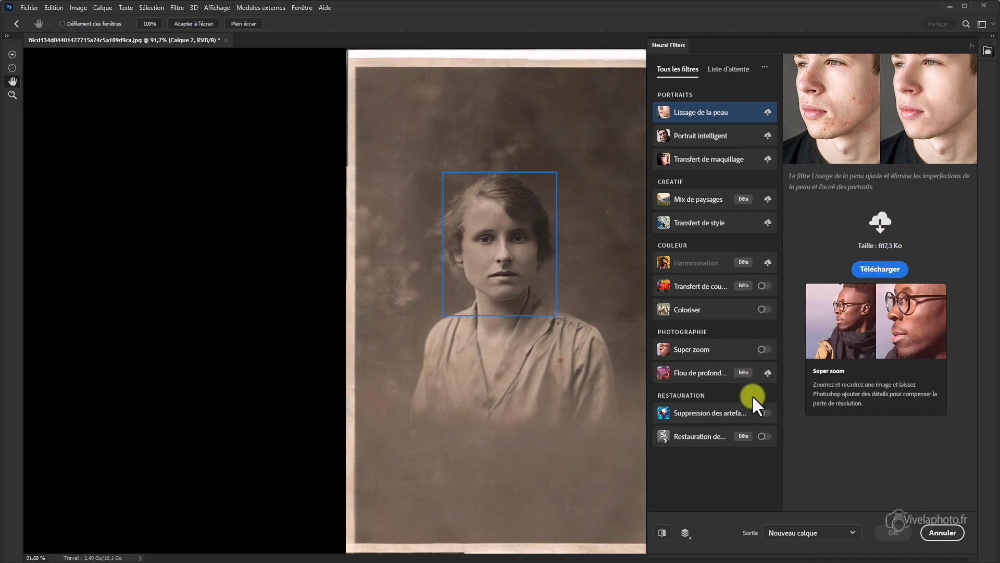
mouse_move(714, 436)
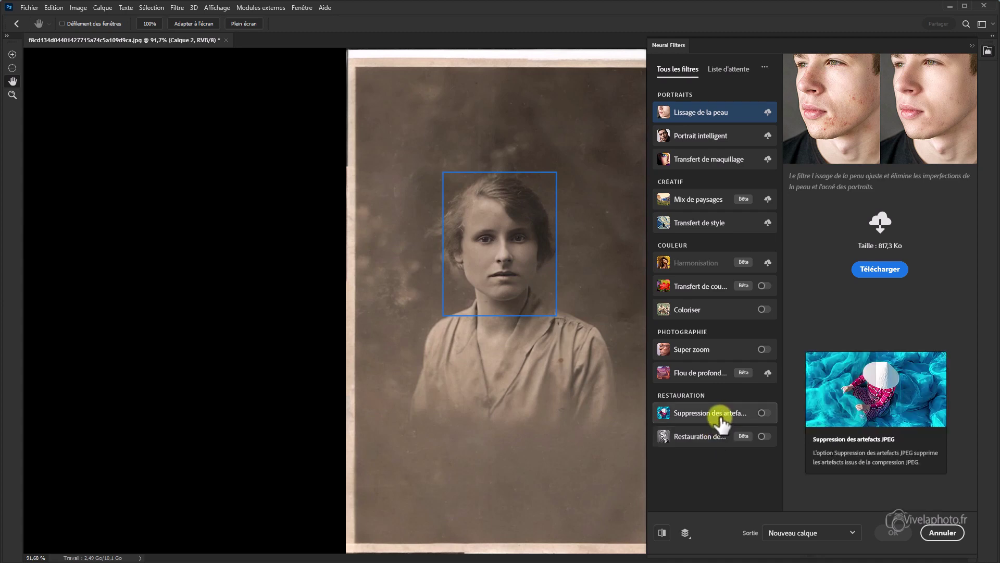
left_click(762, 311)
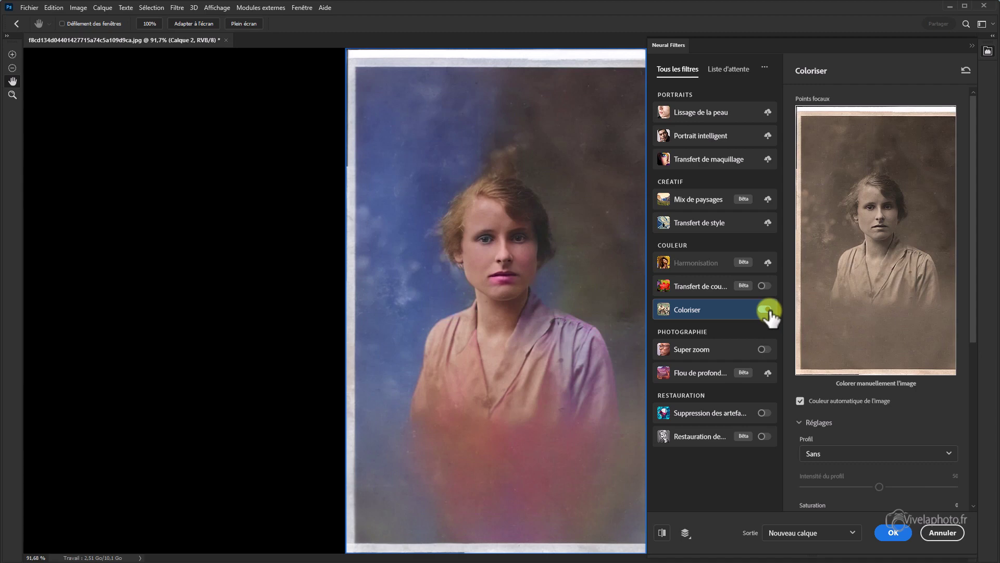
left_click_drag(973, 328, 983, 458)
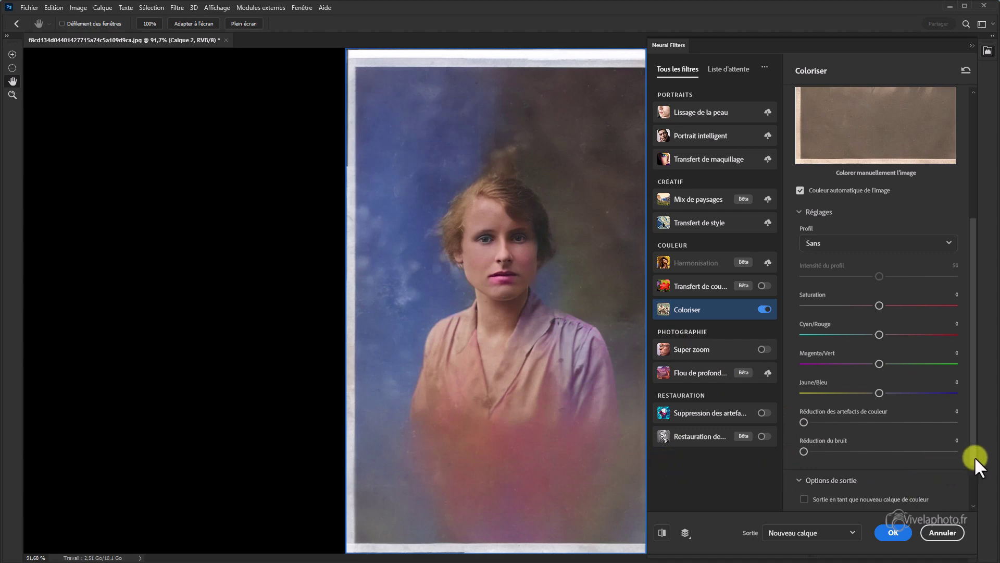
left_click_drag(974, 457, 973, 502)
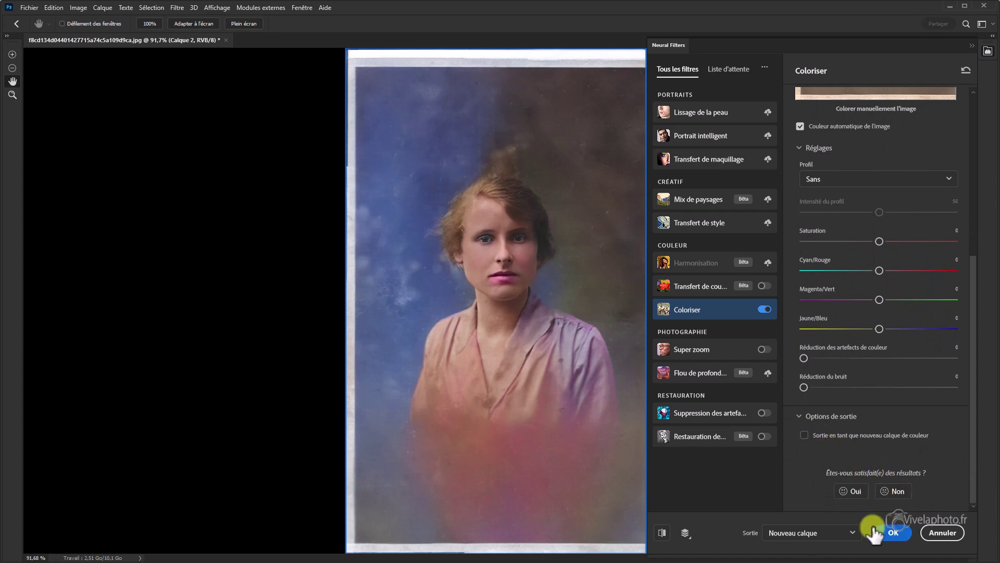
left_click(893, 533)
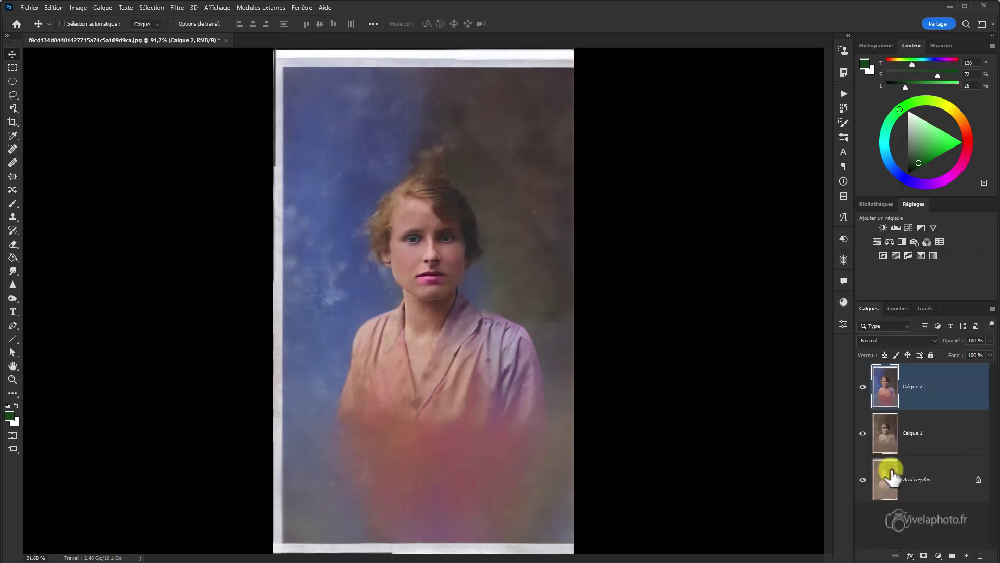
left_click(863, 480, "alt")
left_click(863, 480, "alt")
Crop the colorized portrait to a 1:1 square around the woman, excluding the old photo's pale border.
left_click(13, 122)
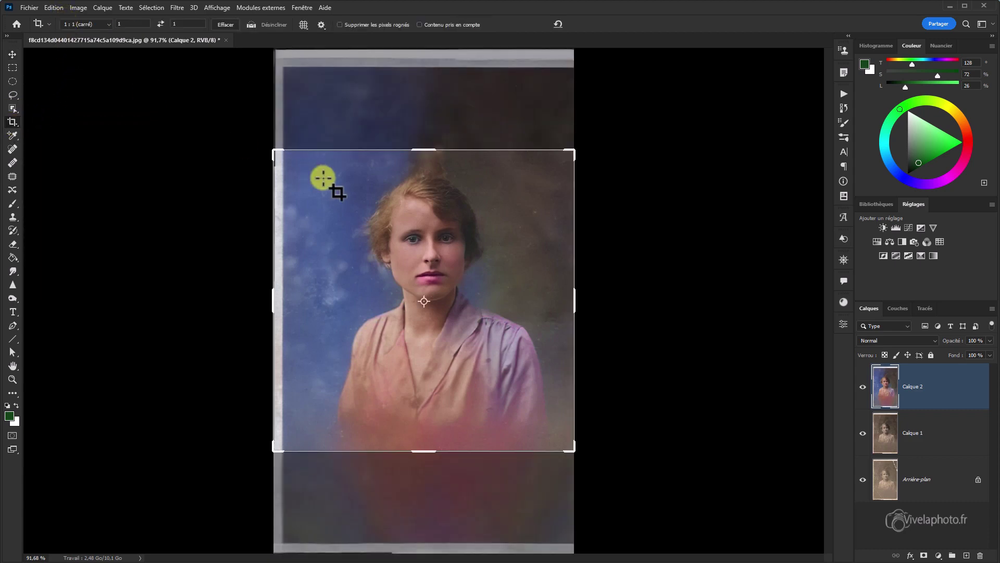
left_click(269, 301)
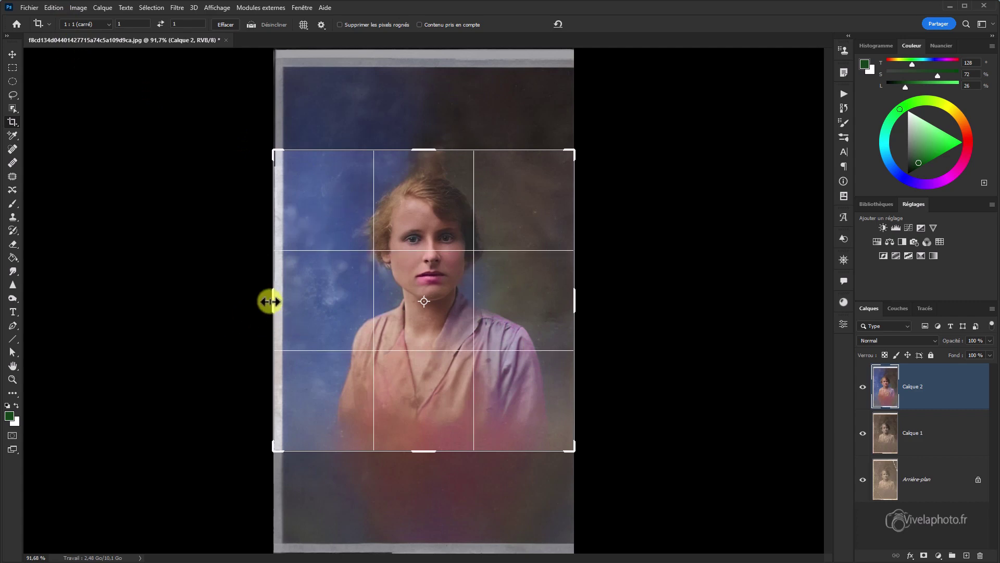
left_click_drag(269, 301, 277, 301)
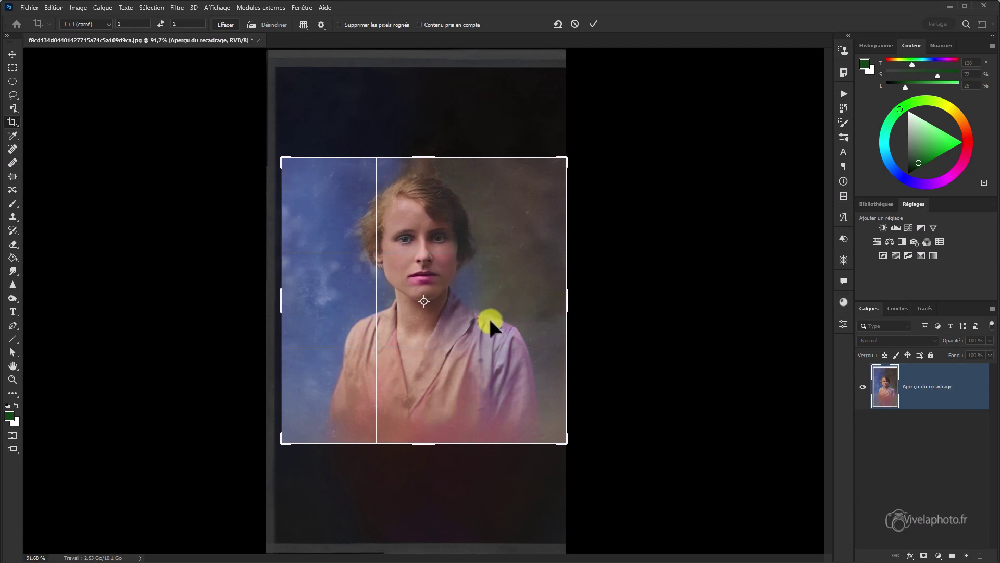
mouse_move(458, 316)
left_mouse_down()
mouse_move(458, 305)
mouse_move(457, 322)
left_mouse_up()
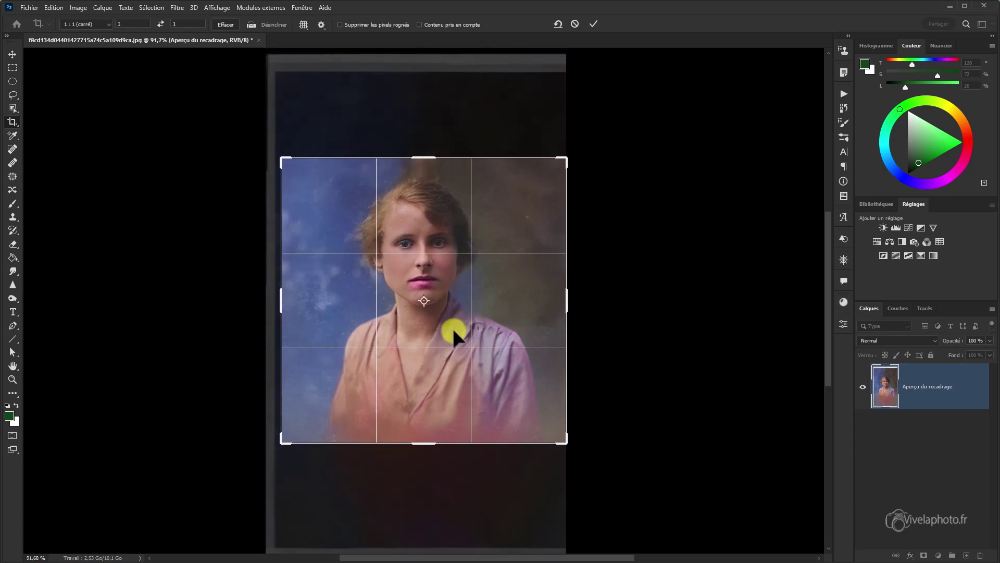
key("Return")
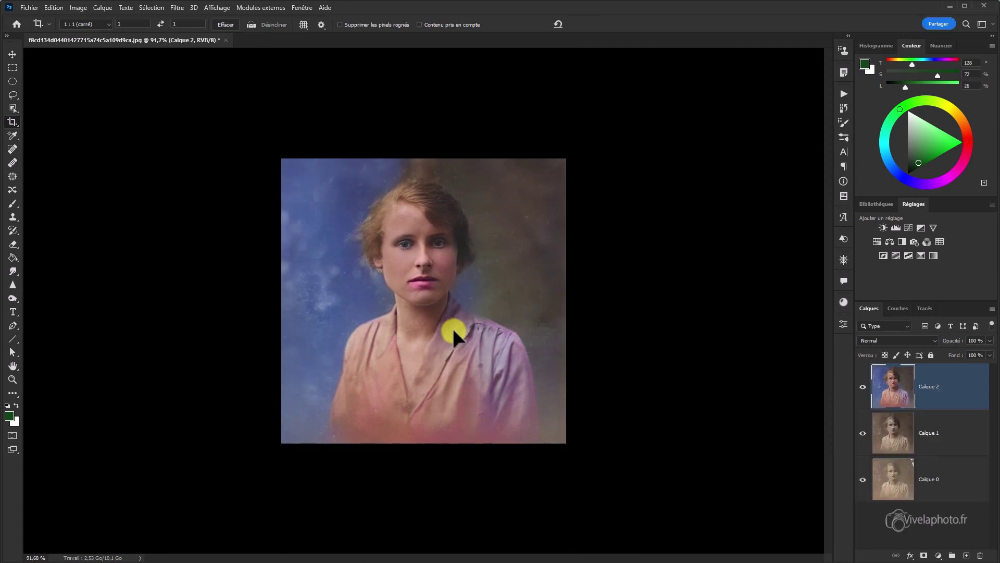
key("ctrl+0")
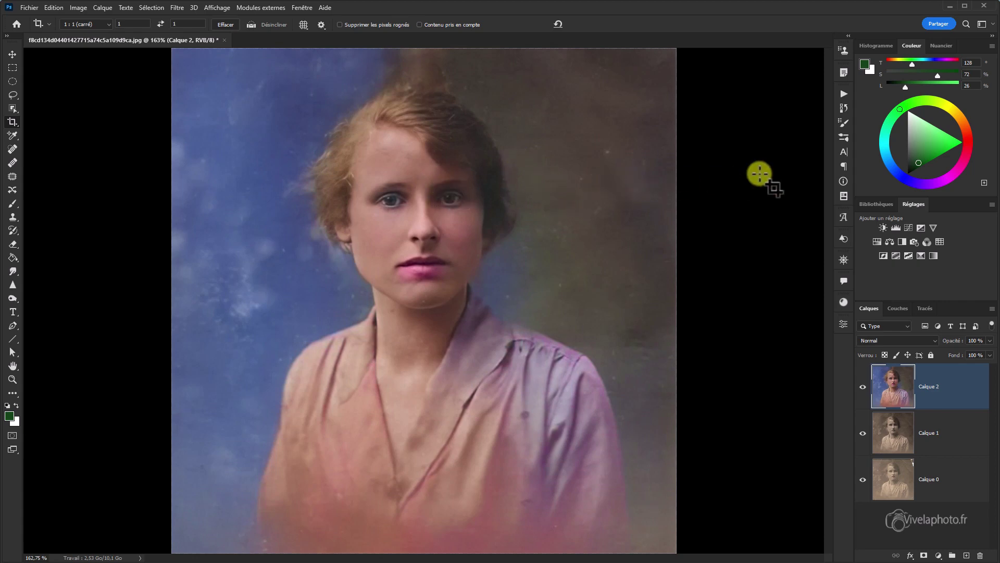
Save the portrait as a cloud document and create a Partage pour révision (Beta) link for it.
left_click(936, 24)
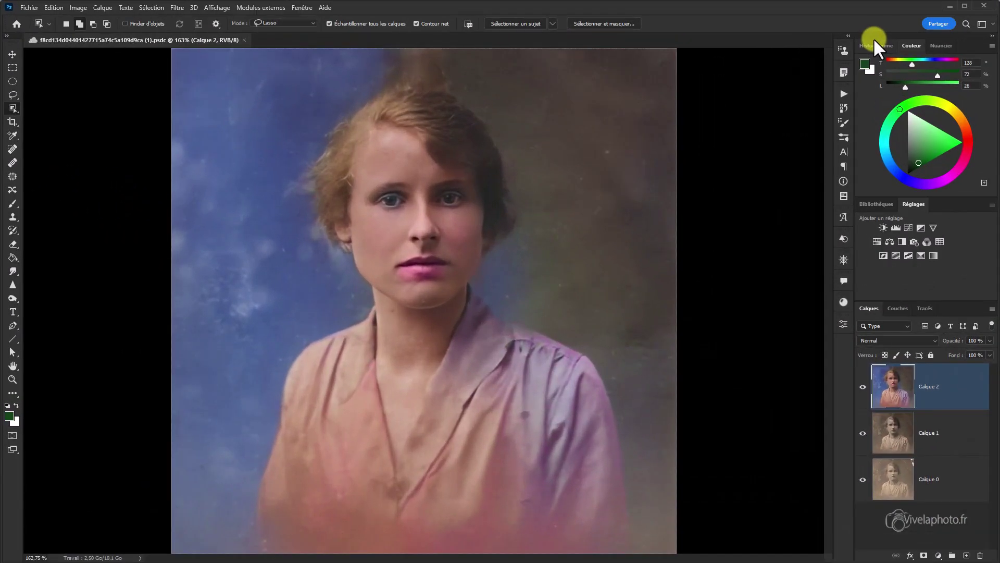
left_click(933, 21)
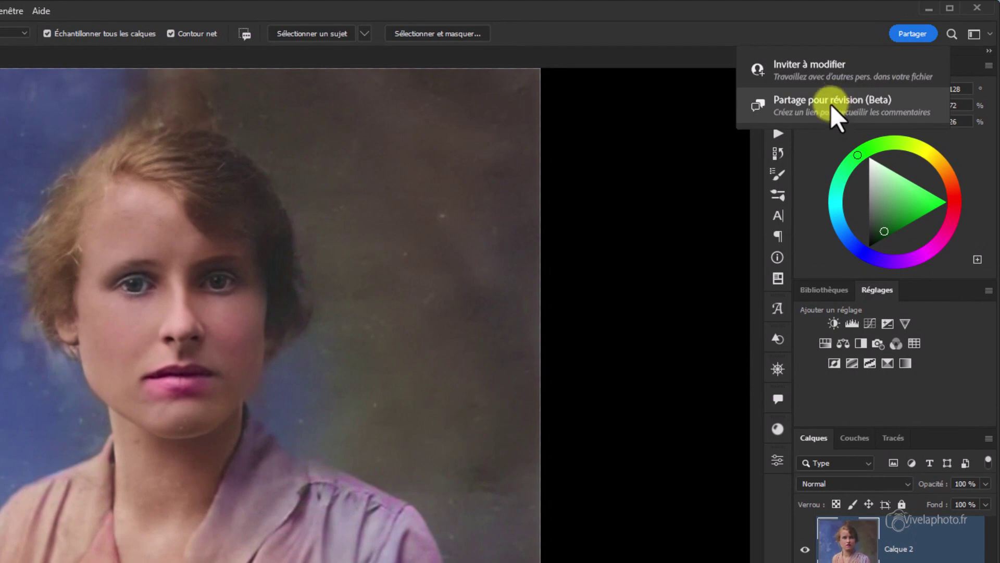
key("Escape")
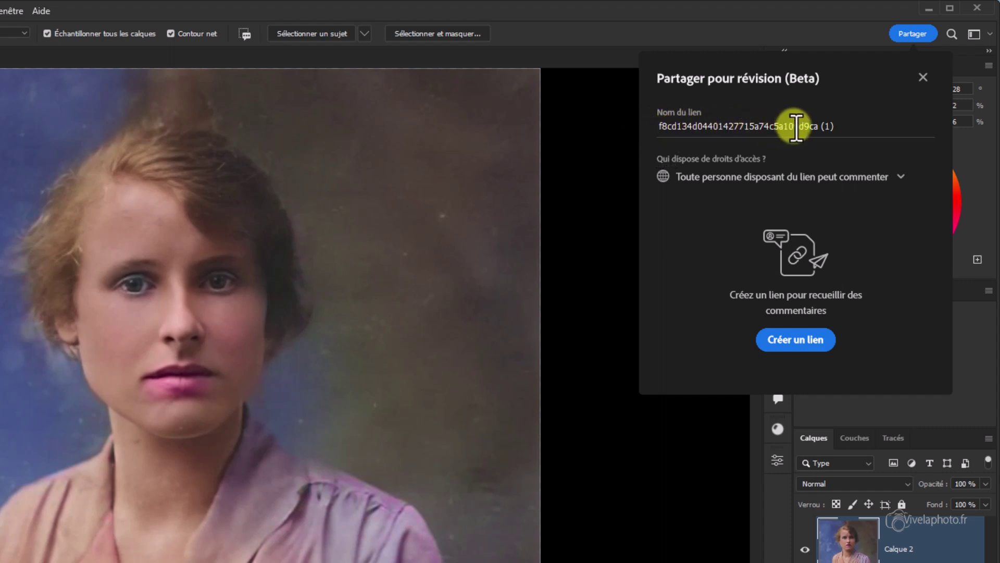
left_click(791, 339)
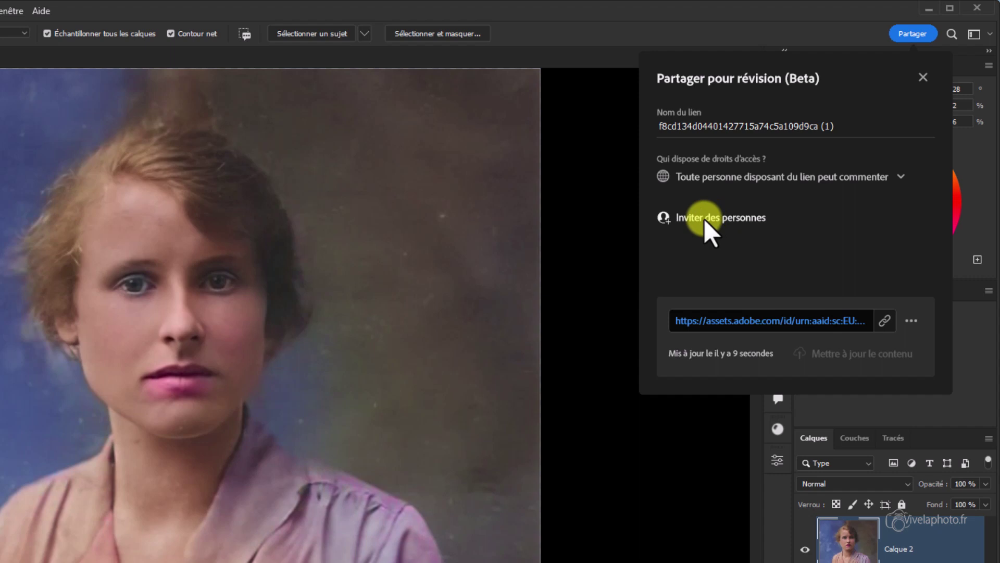
Add the reviewer's e-mail address as an invitee for the review link.
left_click(688, 215)
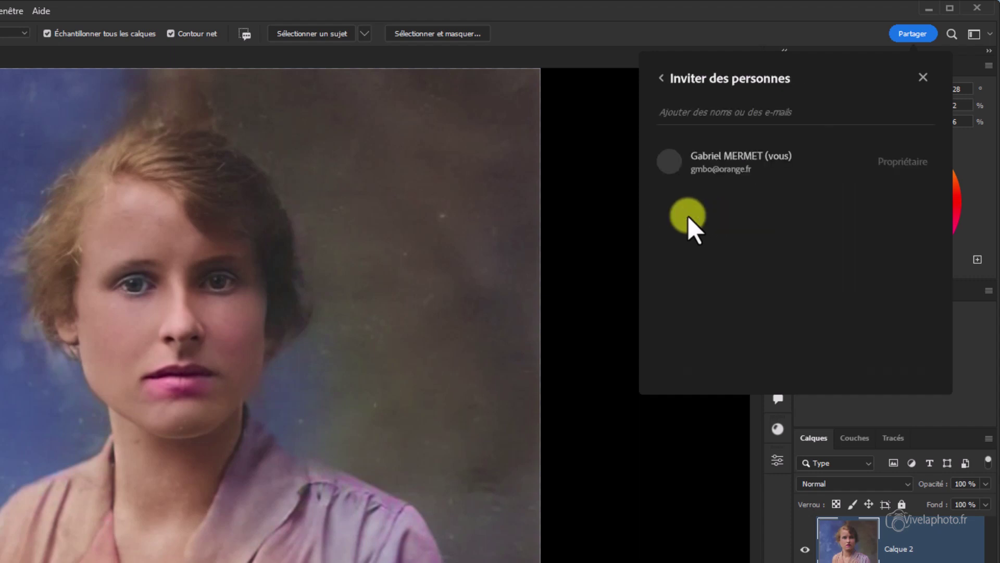
left_click(663, 111)
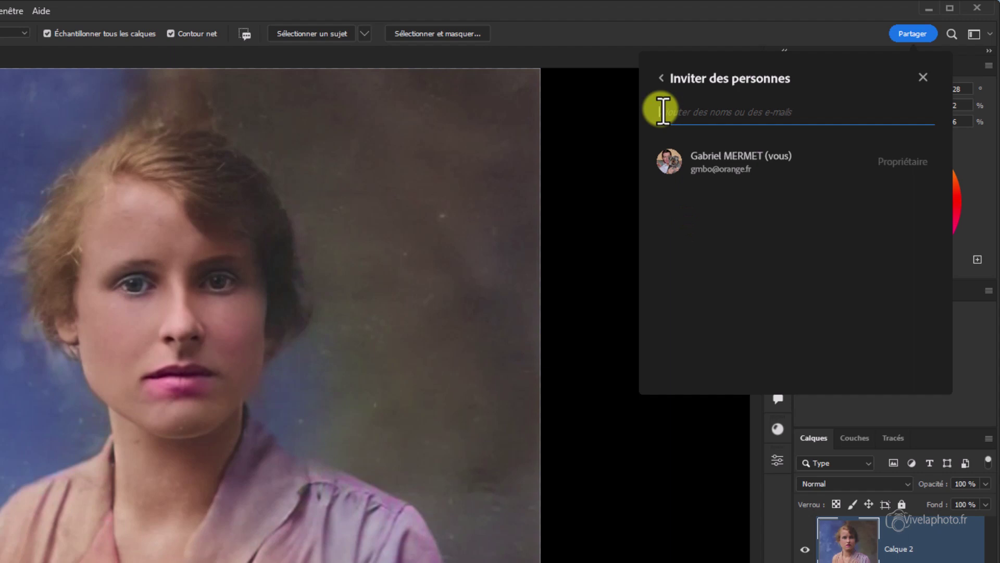
key("ctrl+v")
key("Return")
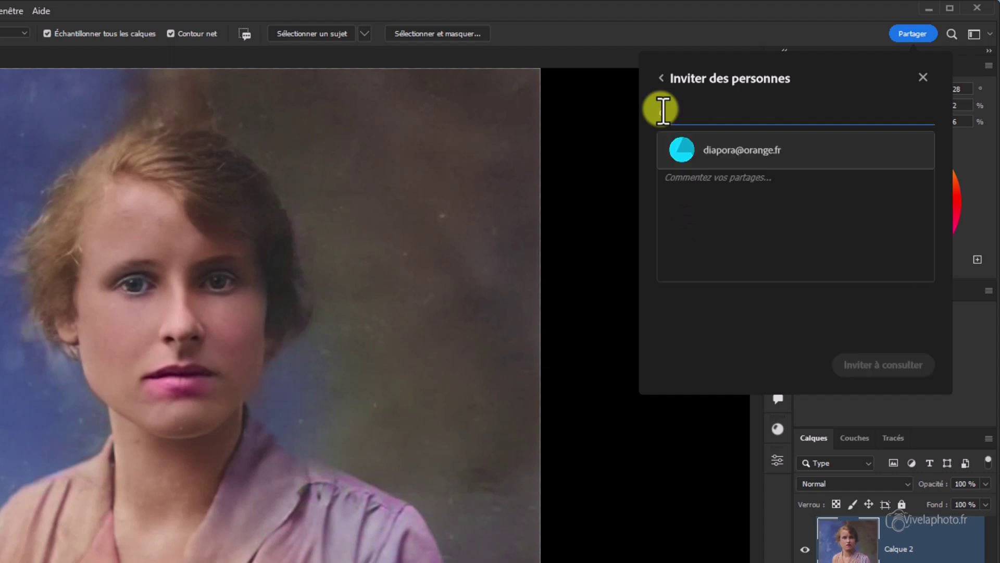
type("diapor")
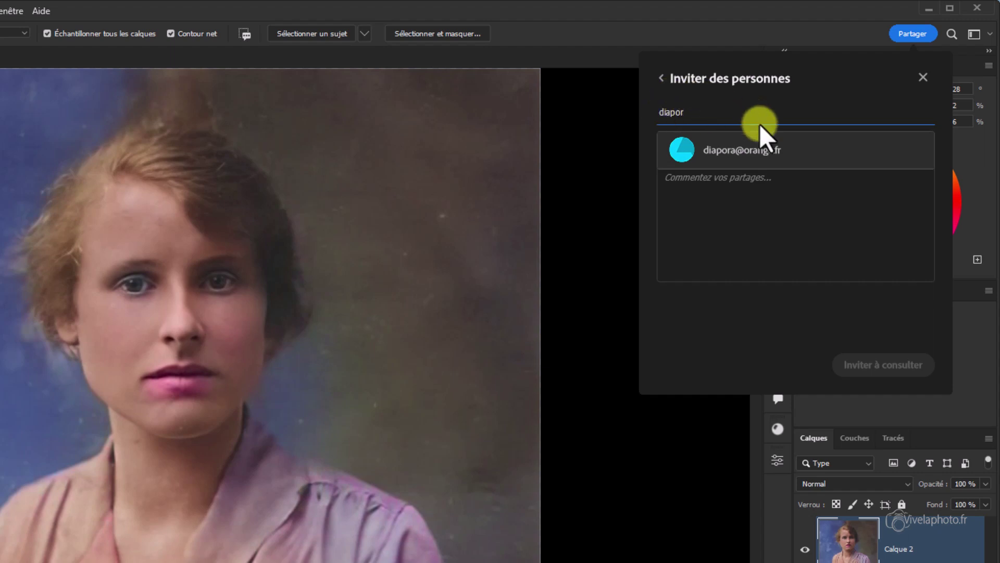
left_click(751, 150)
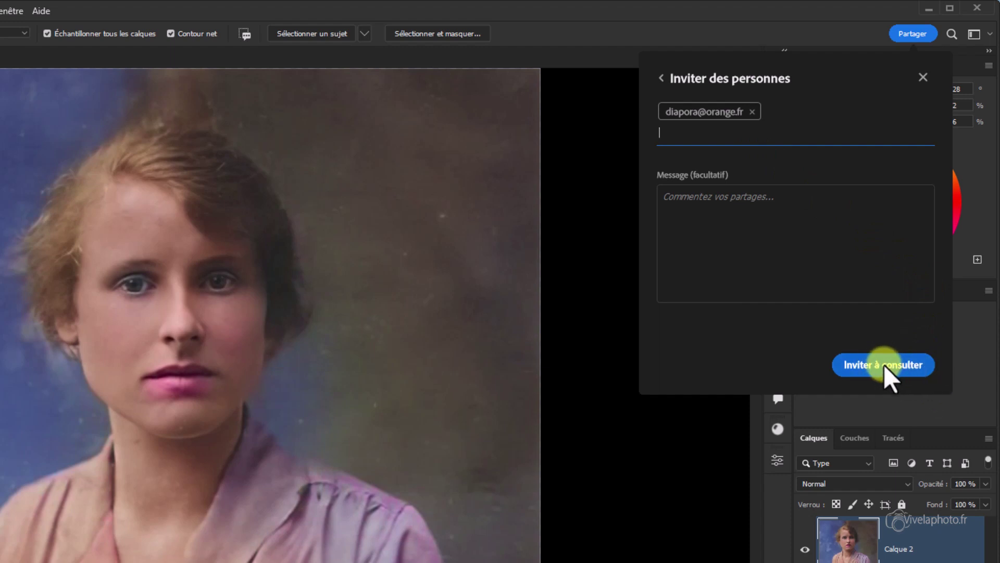
Write the invitation message "que penses tu de cette photo ?" and send the review invitation.
left_click(670, 201)
type("q")
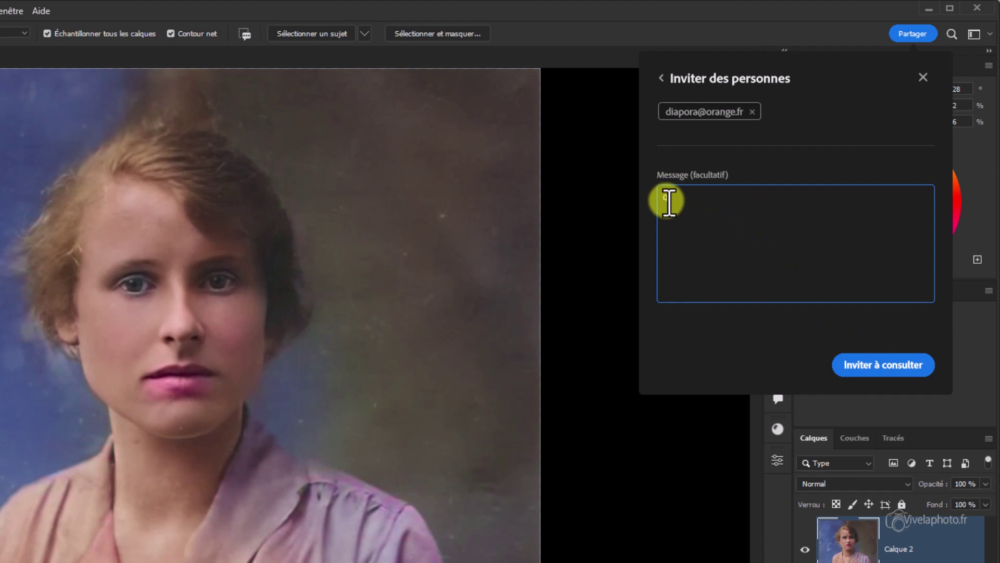
type("ue penses tu de cette photo ?")
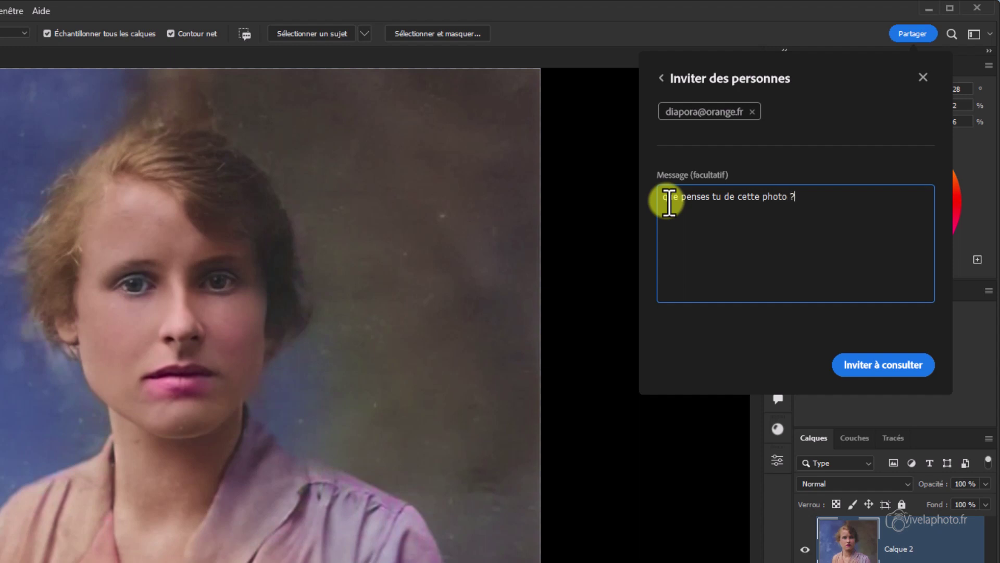
left_click(883, 364)
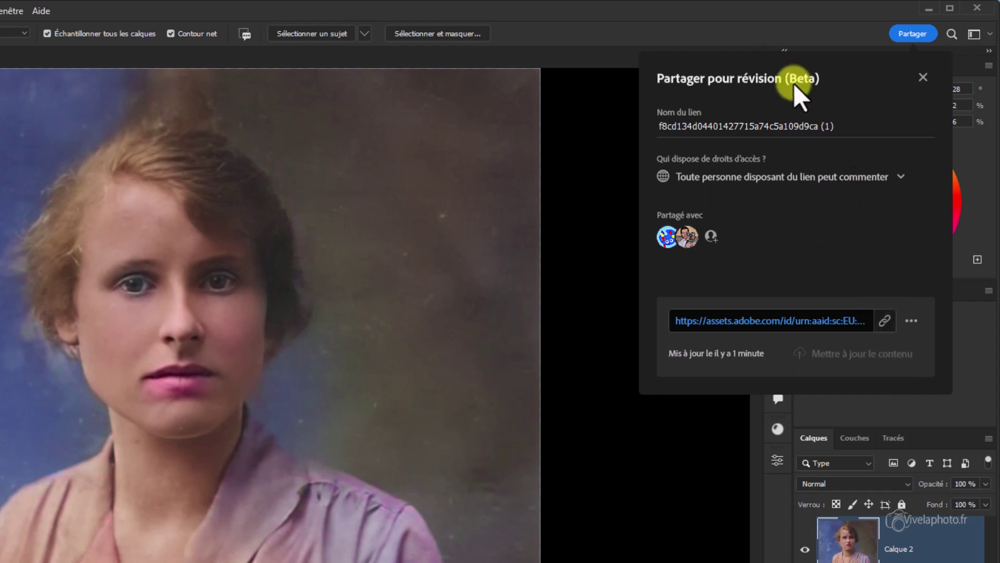
mouse_move(662, 247)
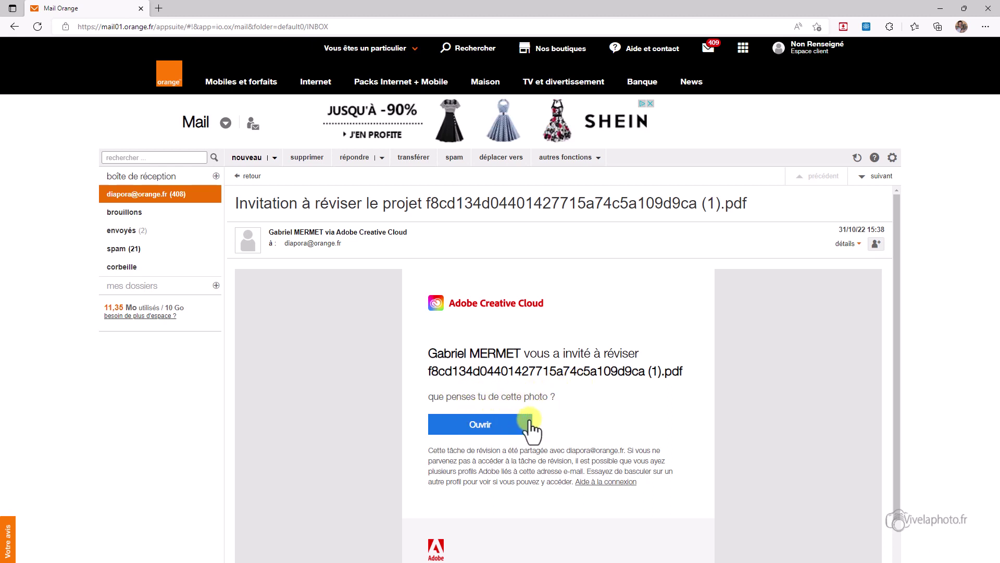
Switch to the reviewer's mailbox in the browser, open the review invitation and post the comment "superbe photo !" on the shared portrait.
left_click(480, 424)
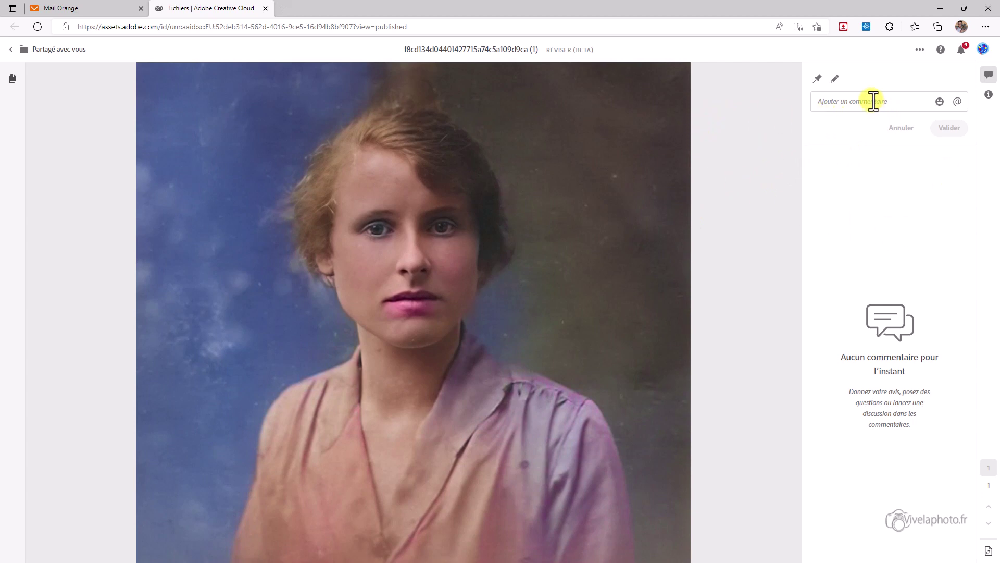
left_click(832, 101)
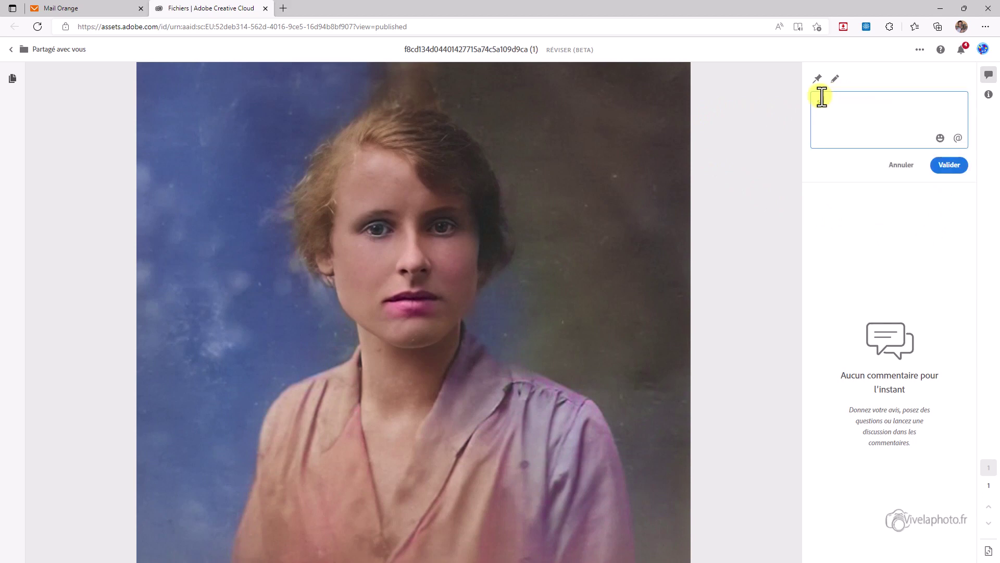
type("superbe photo !")
left_click(952, 165)
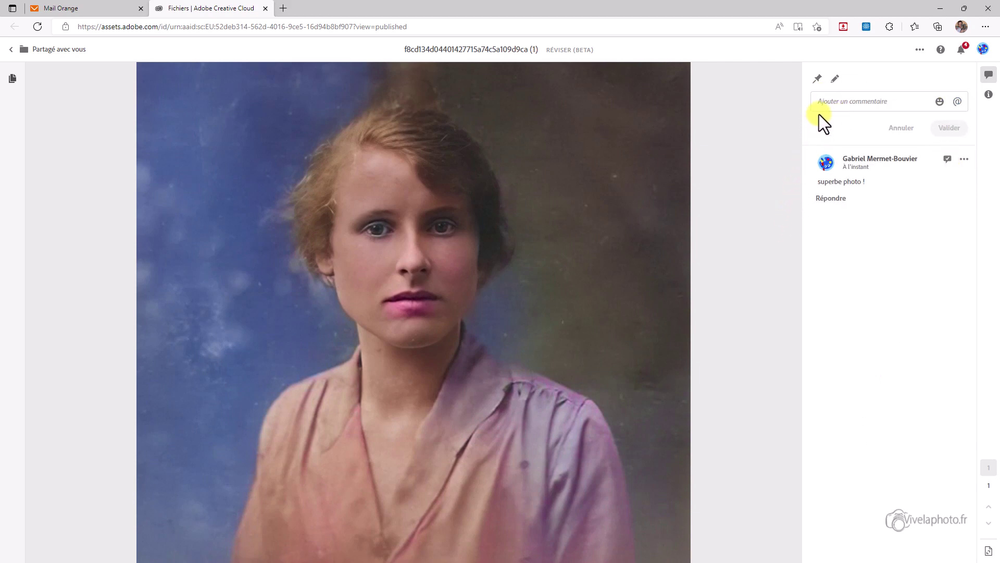
Circle the stain on the woman's blouse with a freehand annotation and post the comment "Enlever la tache sur le chemisier...".
left_click(835, 79)
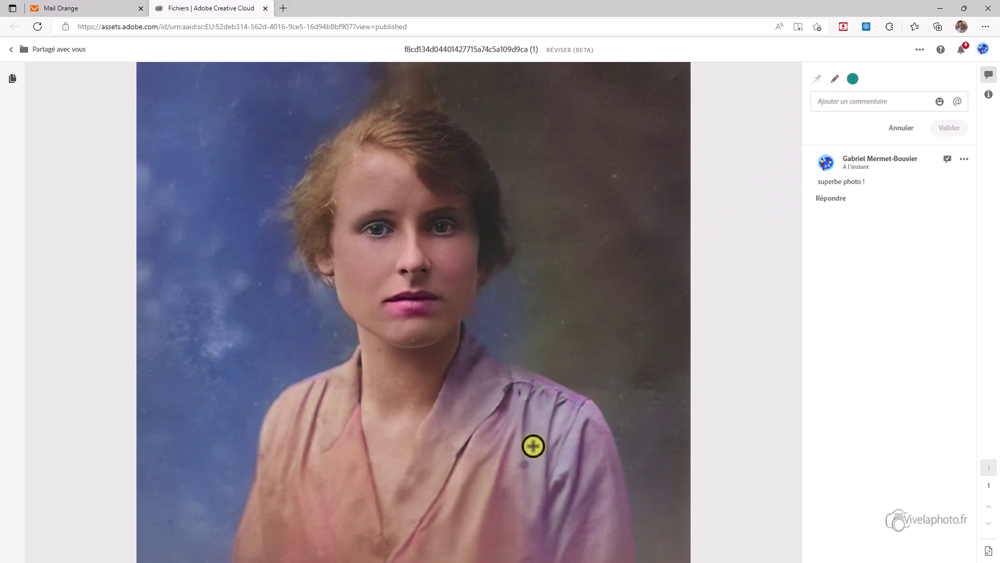
mouse_move(529, 447)
left_mouse_down()
mouse_move(507, 449)
mouse_move(514, 474)
mouse_move(544, 478)
mouse_move(547, 456)
mouse_move(524, 446)
left_mouse_up()
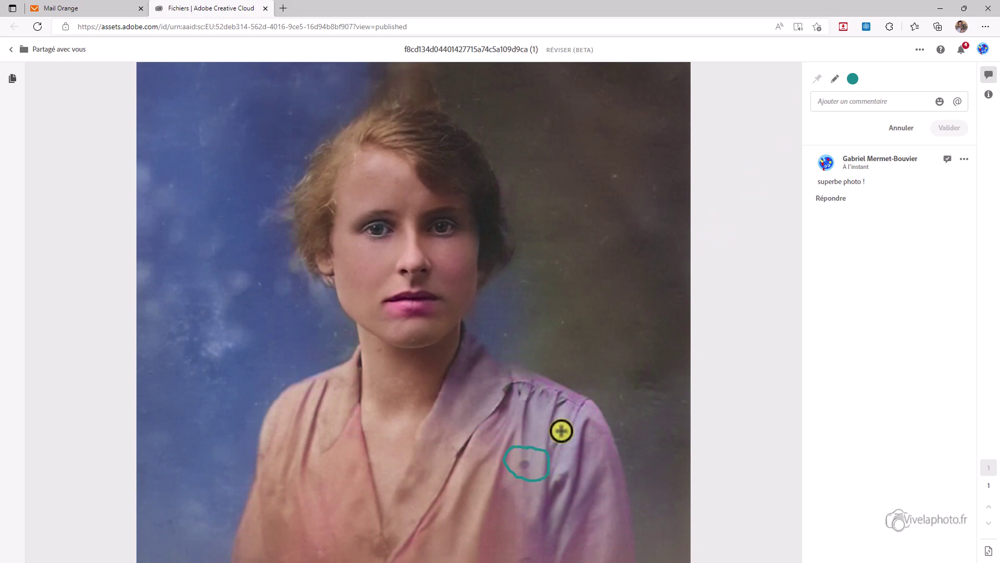
type("En")
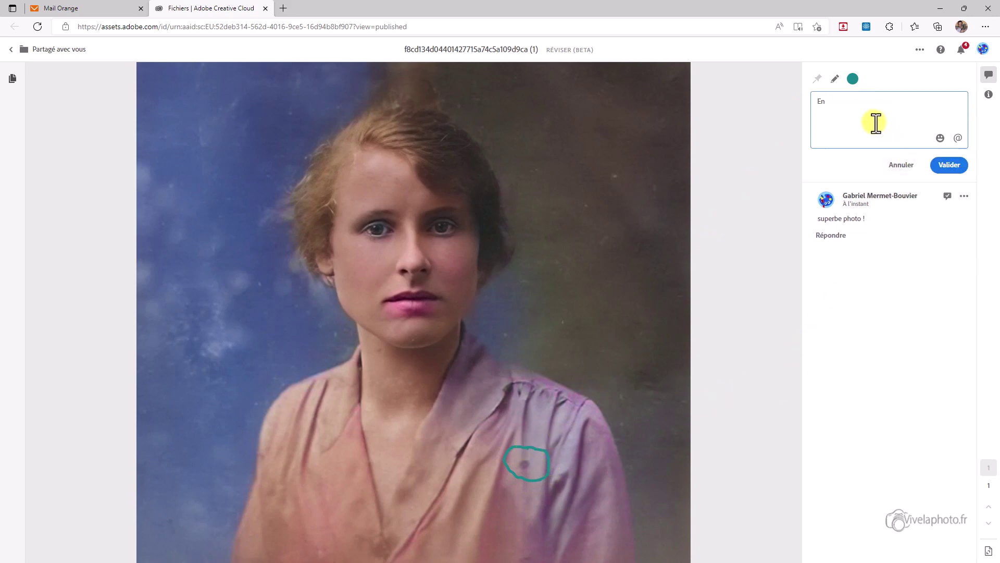
type("lever la tache sur le chemisier...")
left_click(952, 167)
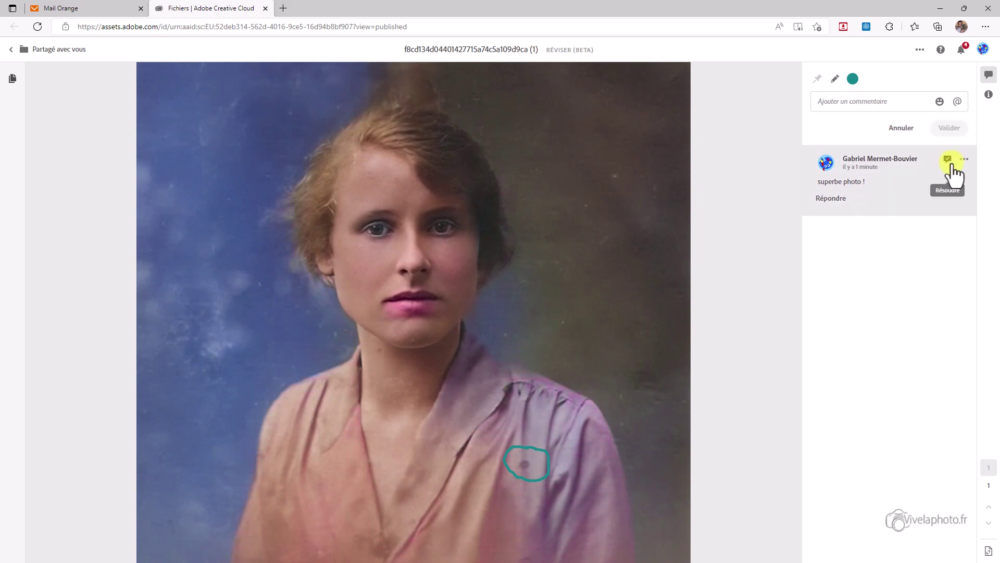
left_click(948, 162)
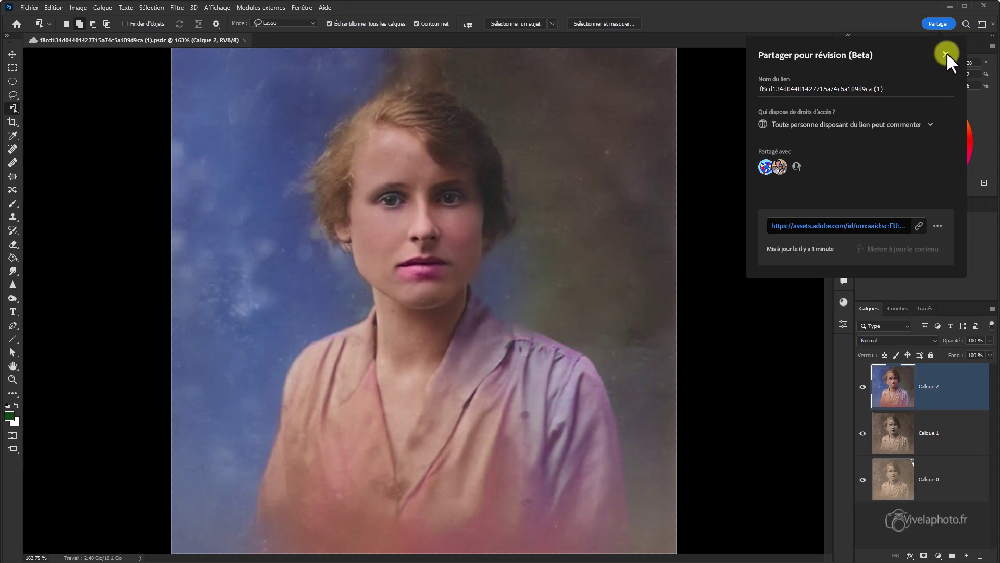
Switch back to Photoshop, display the review comments on the portrait and post the comment "Merci, c'est fait !".
left_click(946, 53)
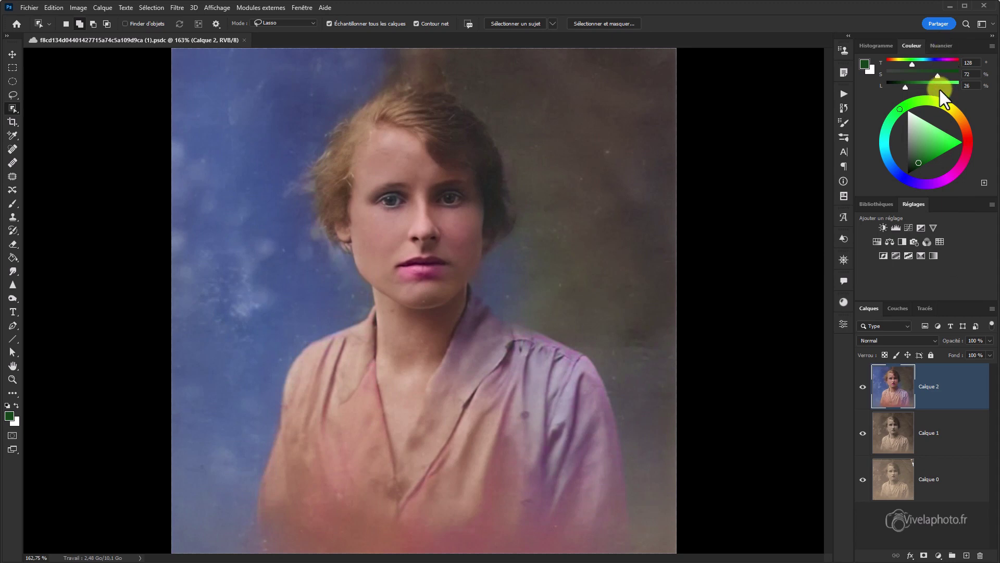
left_click(299, 7)
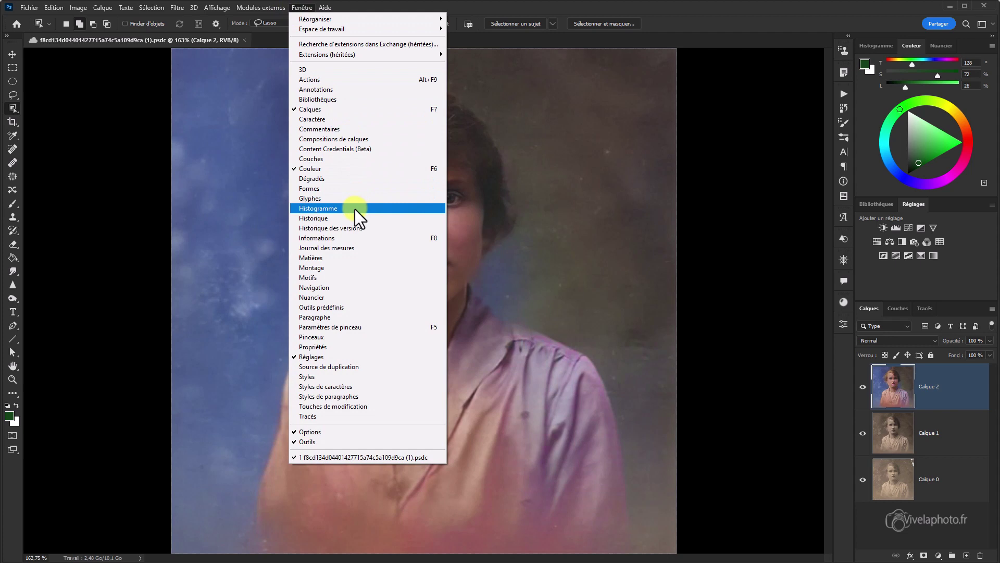
left_click(336, 129)
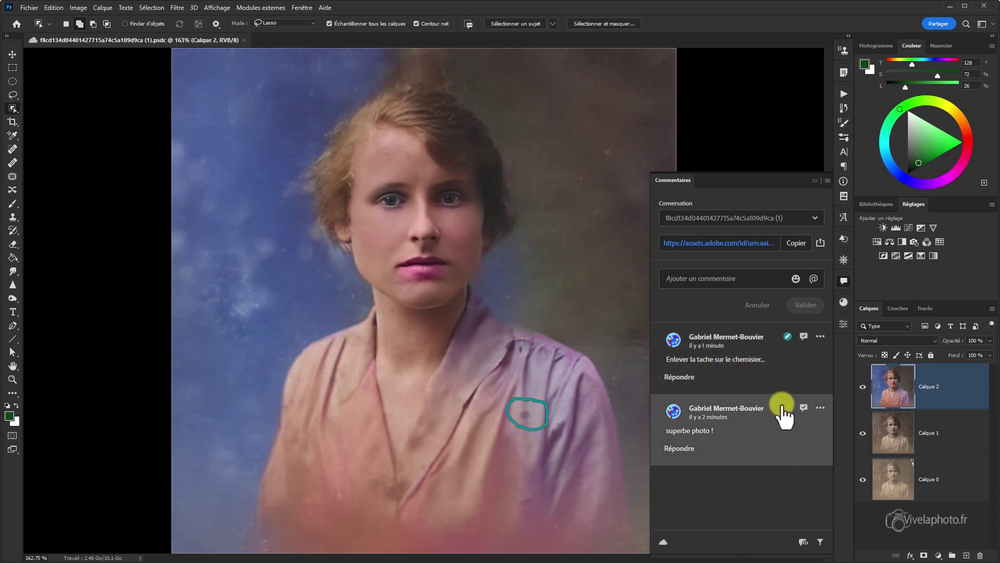
left_click(693, 284)
type("Merc")
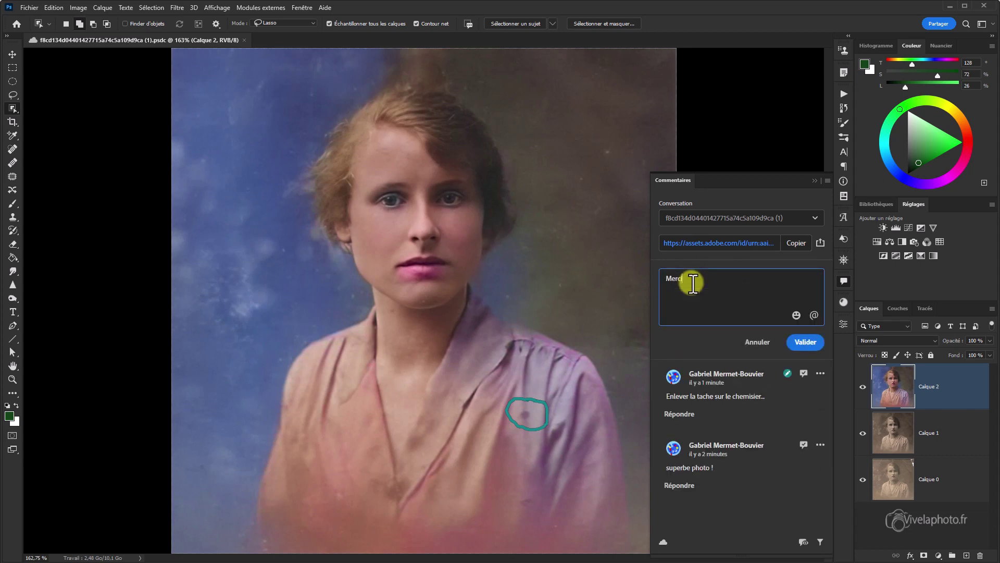
type("i, c'est fait !")
left_click(806, 342)
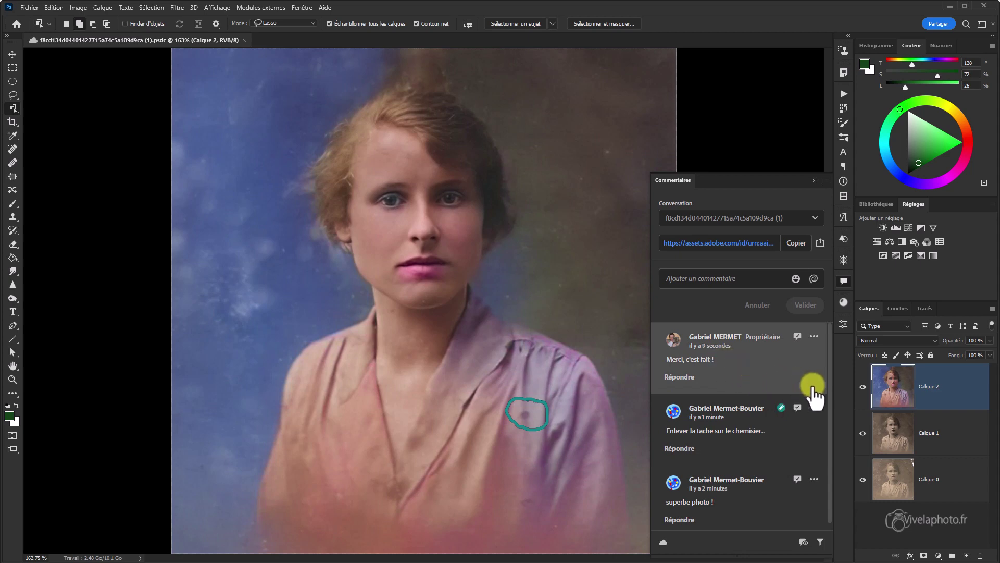
left_click(802, 247)
left_click(813, 178)
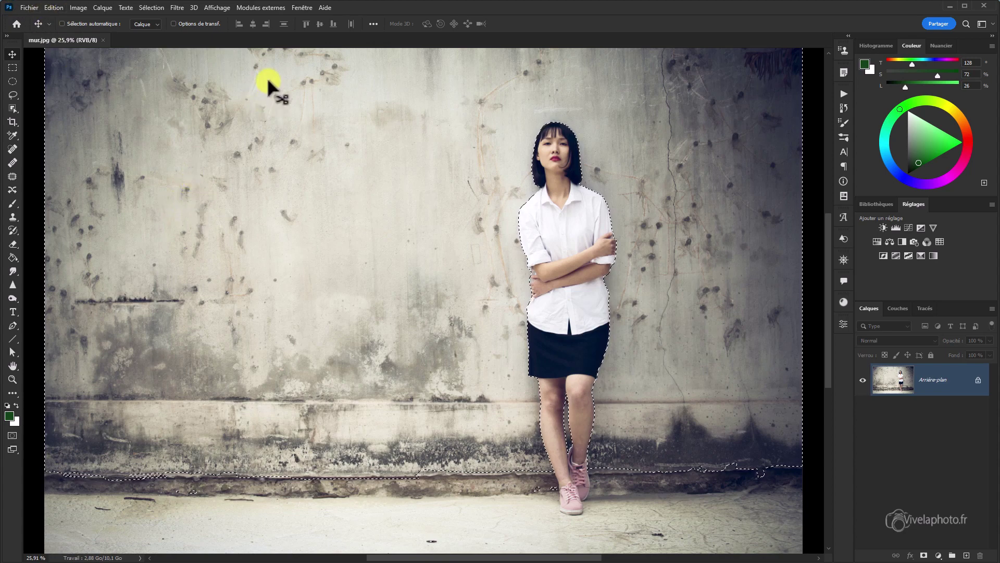
Show the Matières collection for mur.jpg and browse the available Adobe Substance materials.
left_click(305, 6)
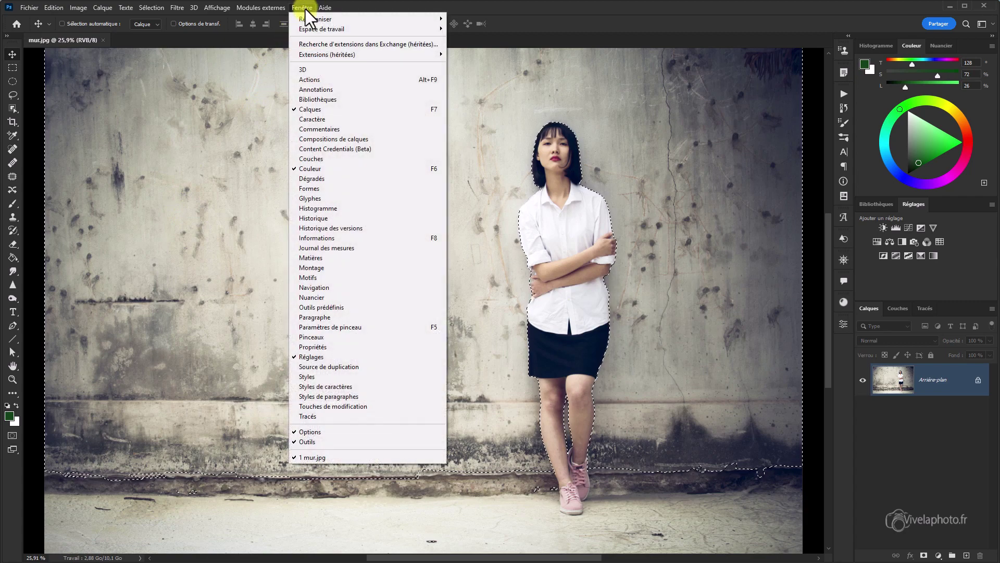
left_click(340, 260)
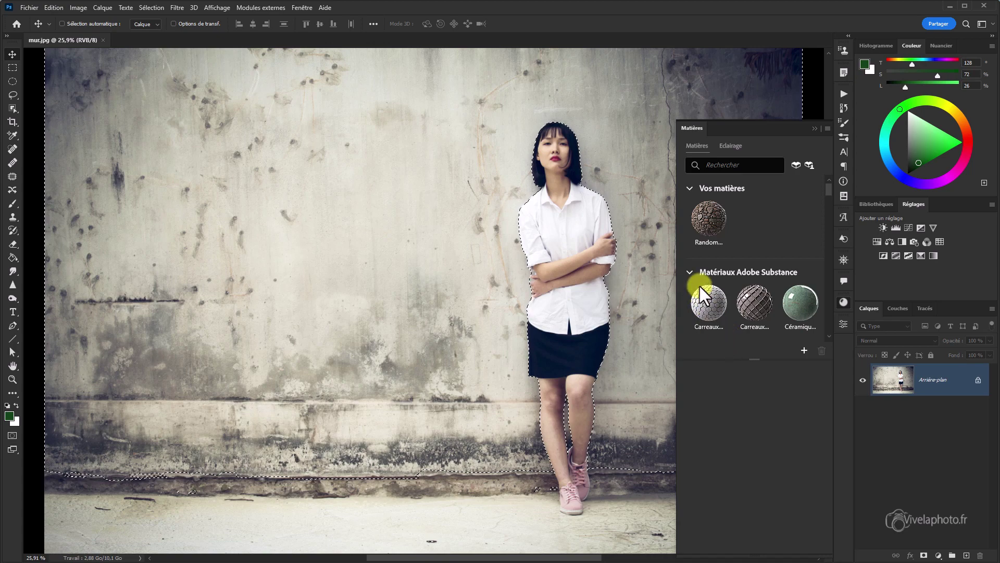
scroll(830, 273, "down", 10)
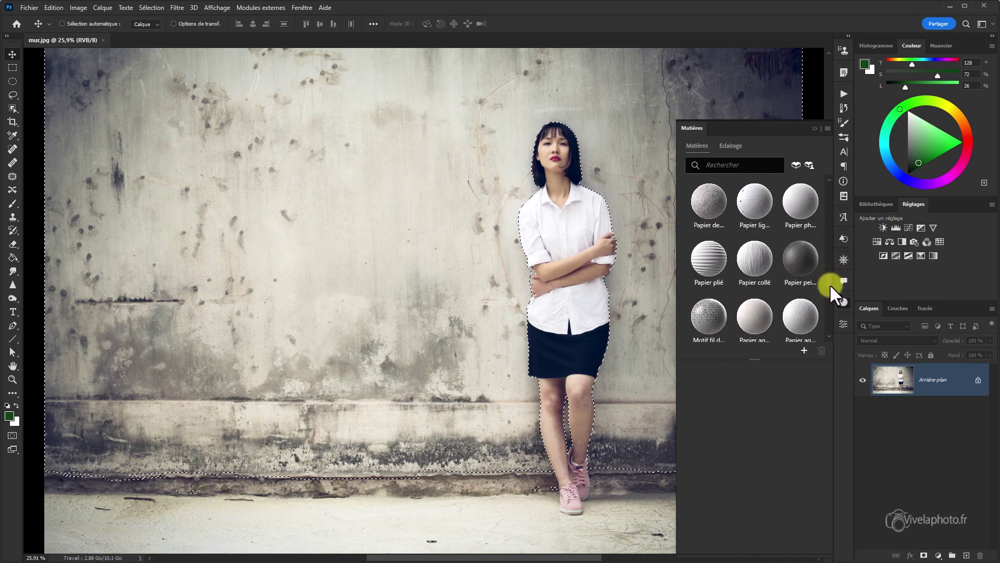
scroll(829, 287, "down", 10)
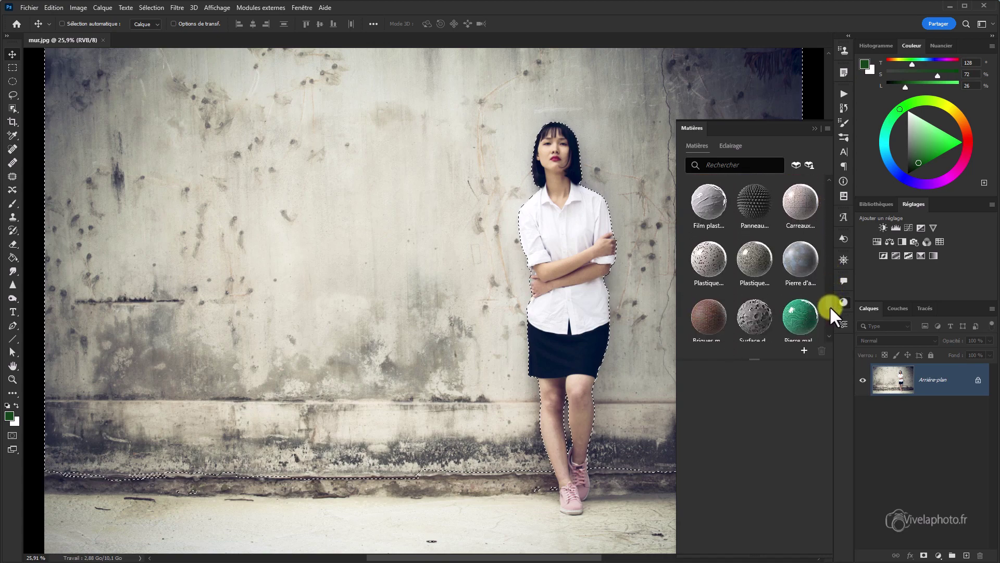
scroll(829, 305, "down", 10)
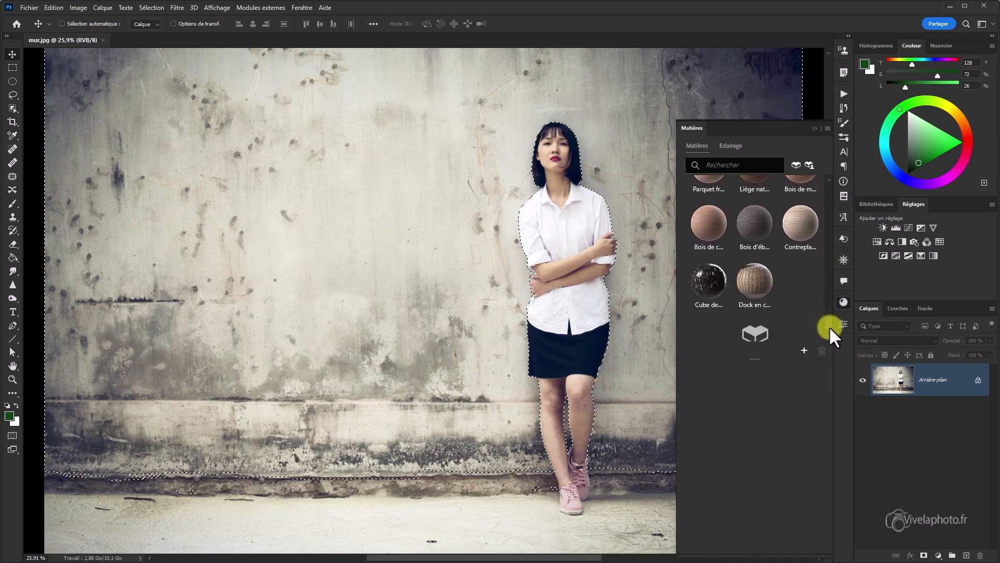
left_click_drag(830, 326, 833, 188)
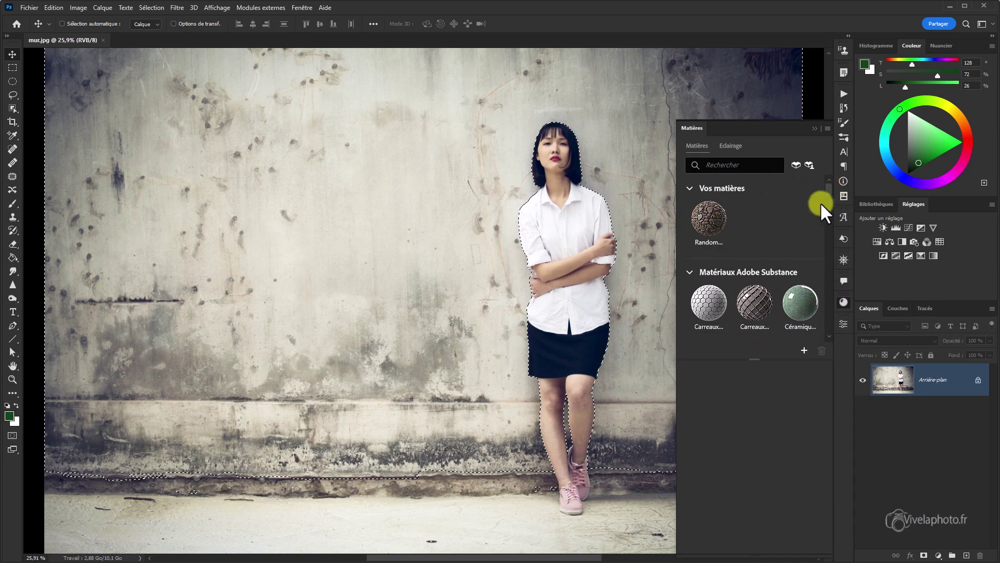
Open the Adobe Substance 3D website's free SBSAR resources from Photoshop and browse the downloadable materials.
left_click(795, 166)
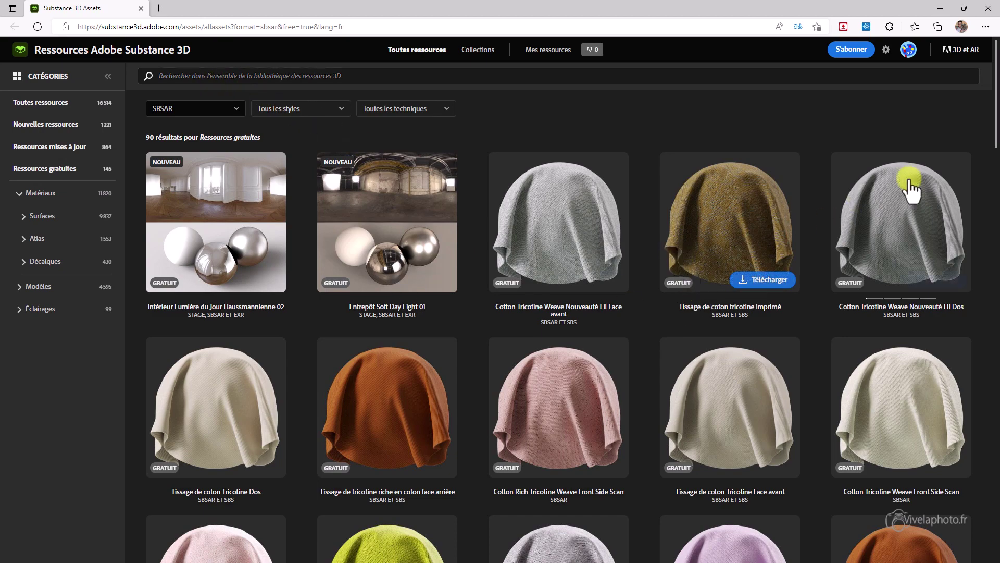
left_click_drag(994, 140, 989, 191)
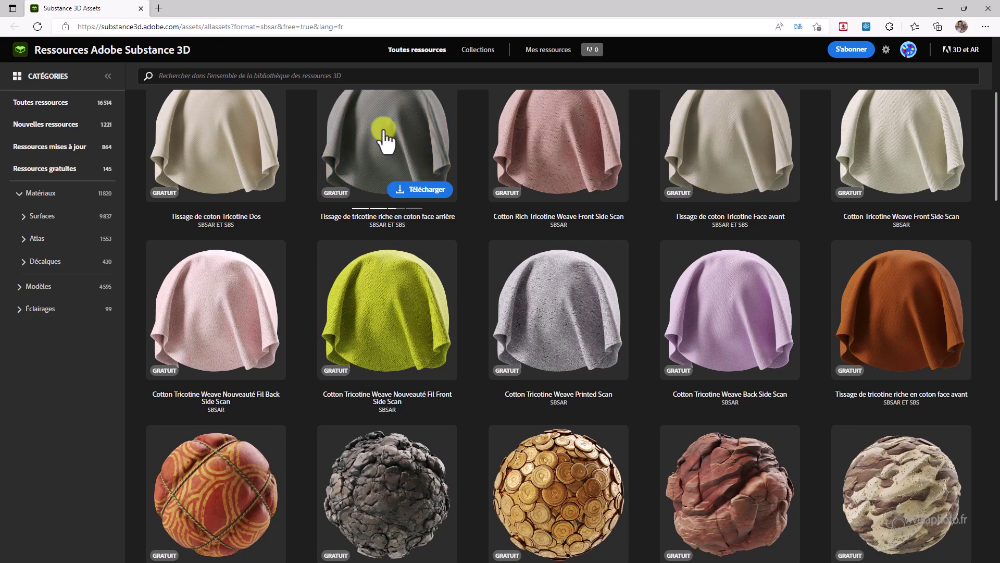
Switch back to Photoshop, apply the Random Rubble Masonry Rounded Stone Wall material to the selected wall, and reposition the Matières panel over the photo.
left_click(942, 8)
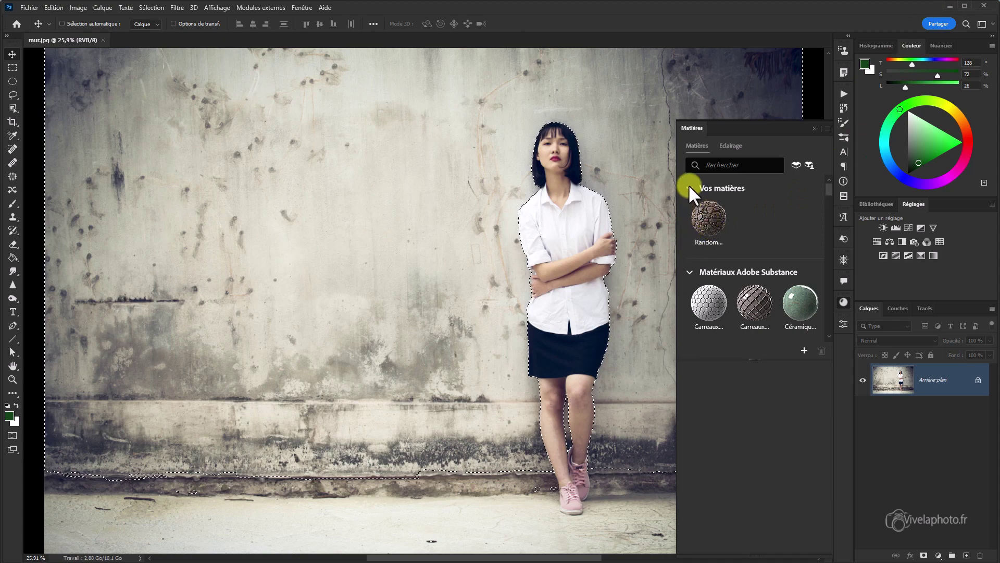
left_click(715, 220)
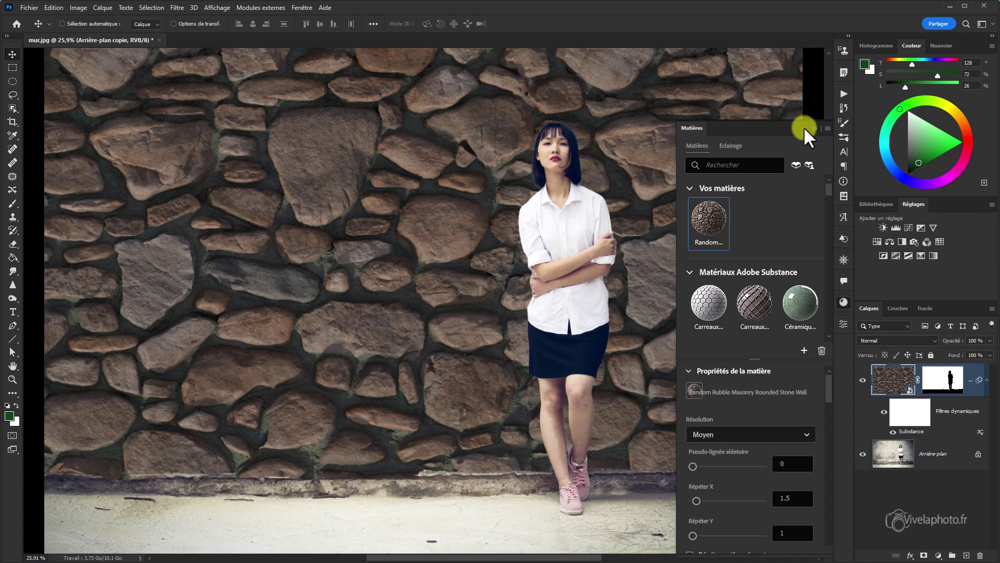
left_click_drag(796, 129, 359, 177)
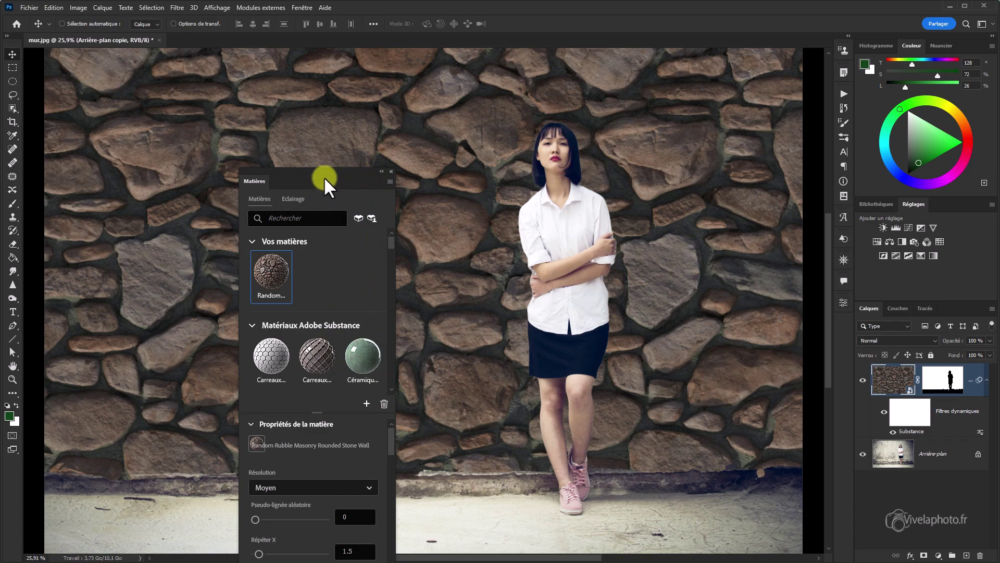
left_click_drag(324, 177, 315, 134)
Set the stone material's resolution to Élevé, its random seed to 164179 and Répéter X to 3.
scroll(391, 384, "down", 5)
left_click_drag(475, 408, 401, 448)
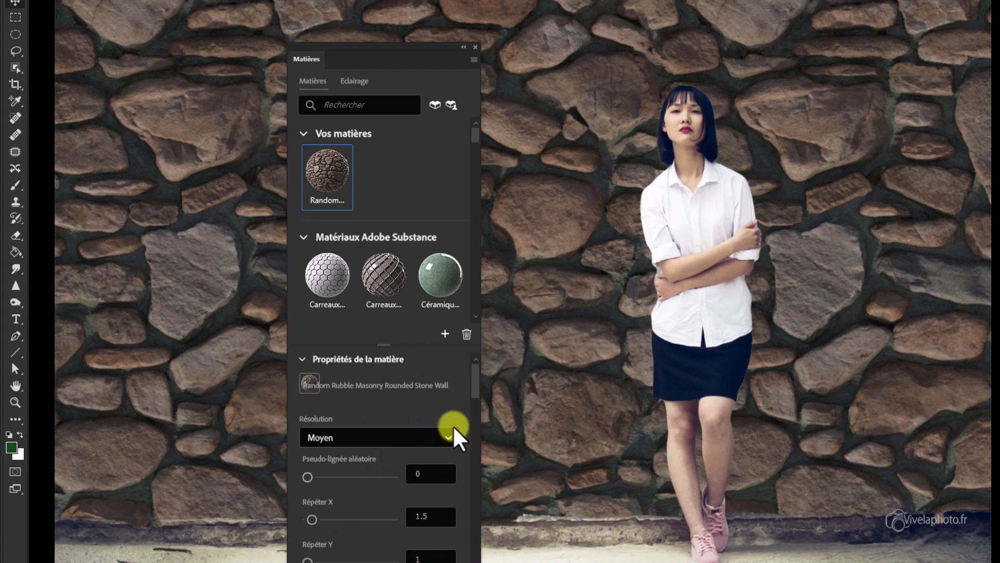
left_click(447, 442)
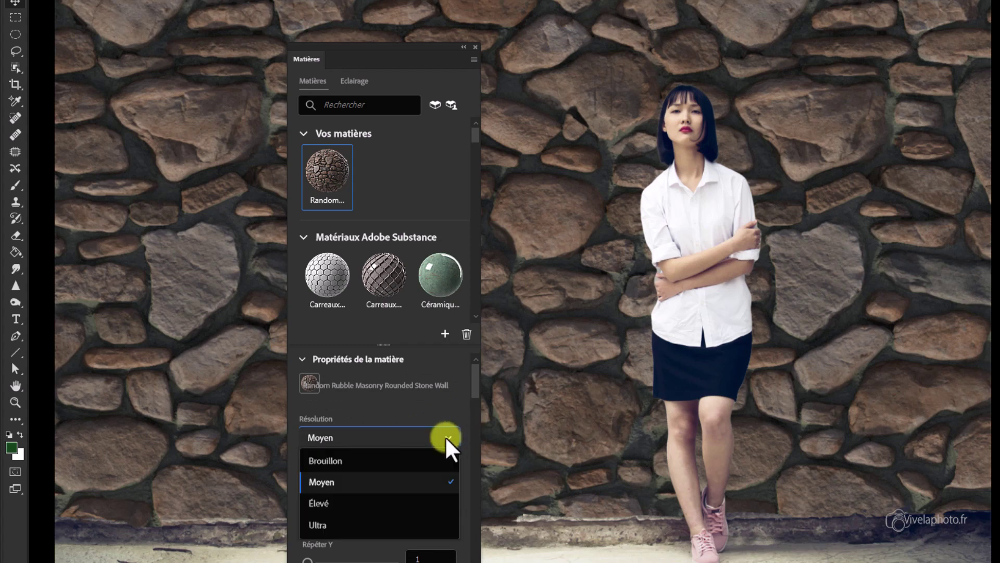
left_click(345, 504)
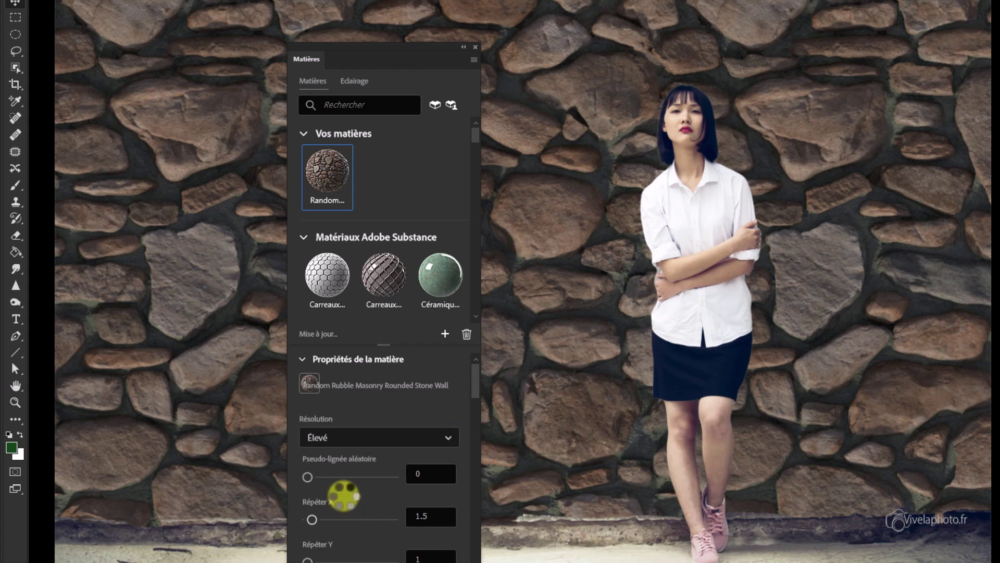
left_click(318, 474)
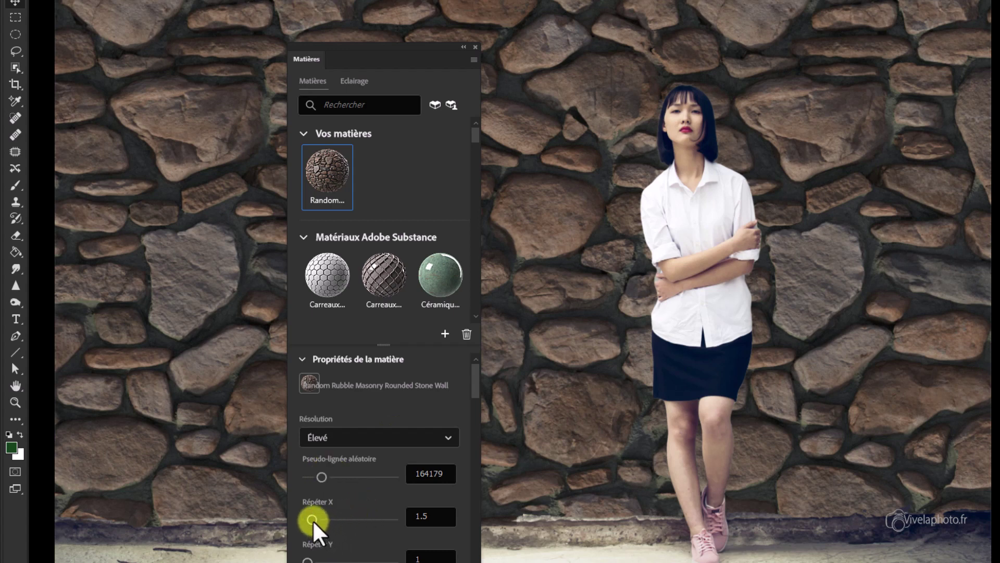
left_click_drag(316, 523, 328, 521)
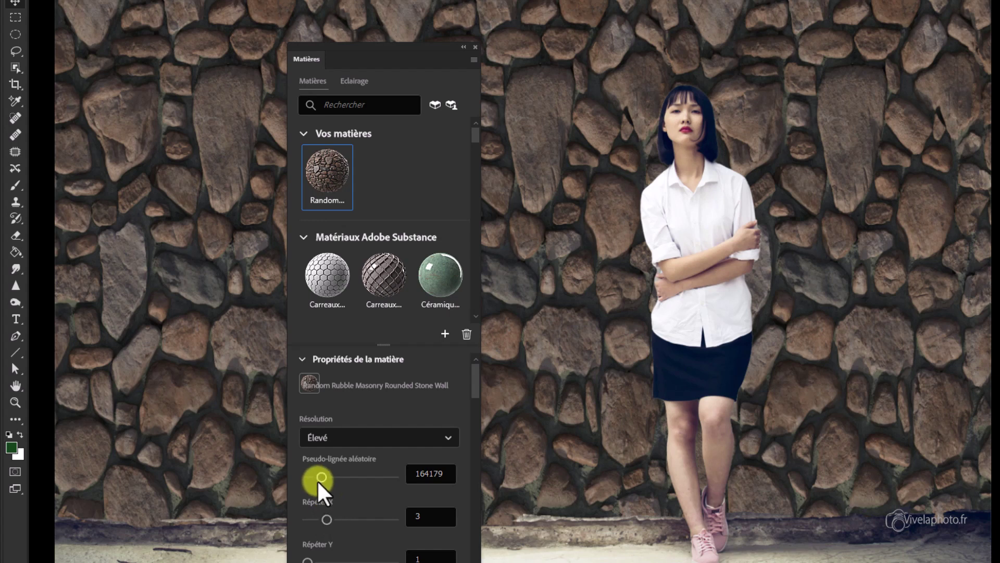
Try the Dusty Stones preset on the stone material and restore the Par défaut preset.
left_click_drag(475, 386, 470, 427)
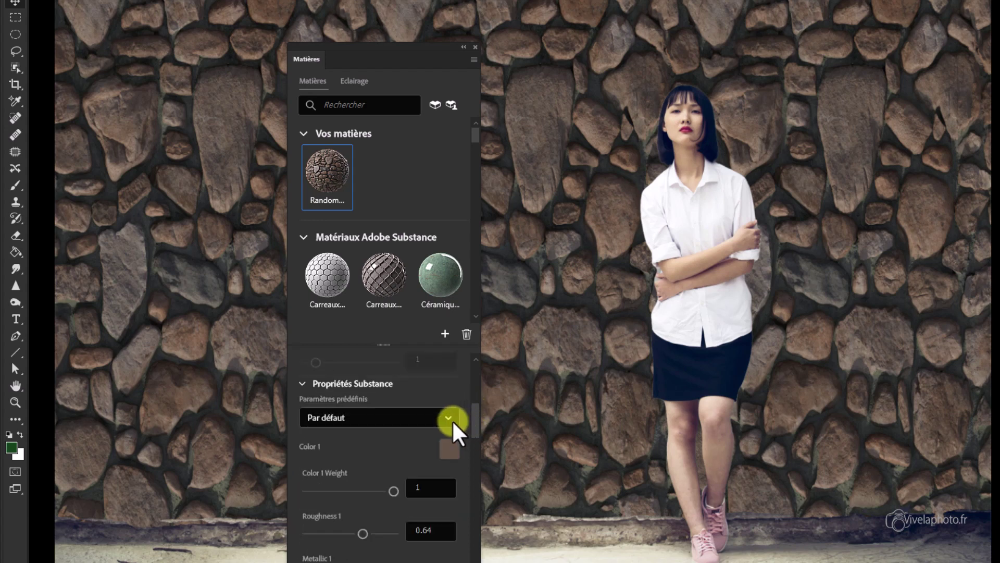
left_click(449, 418)
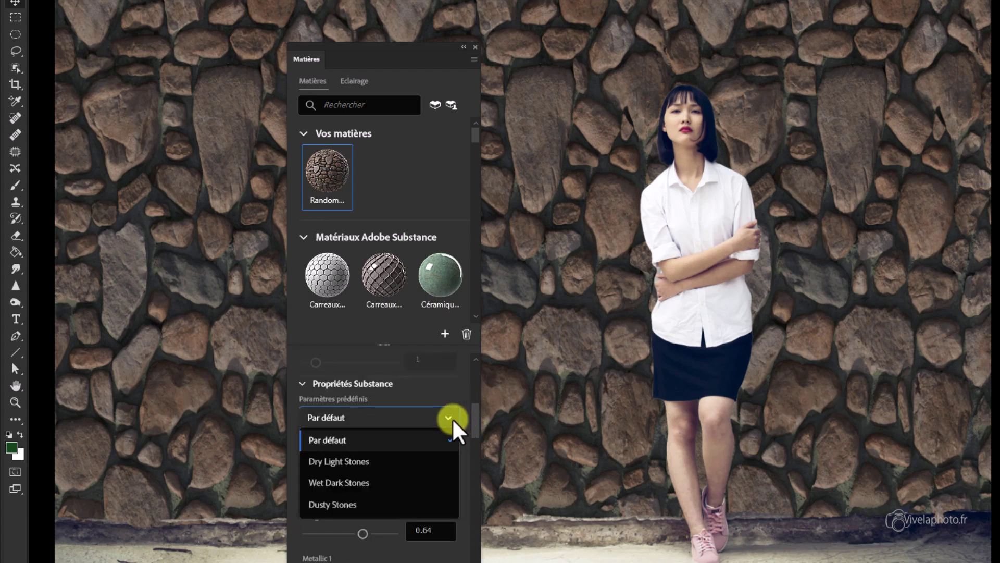
left_click(336, 505)
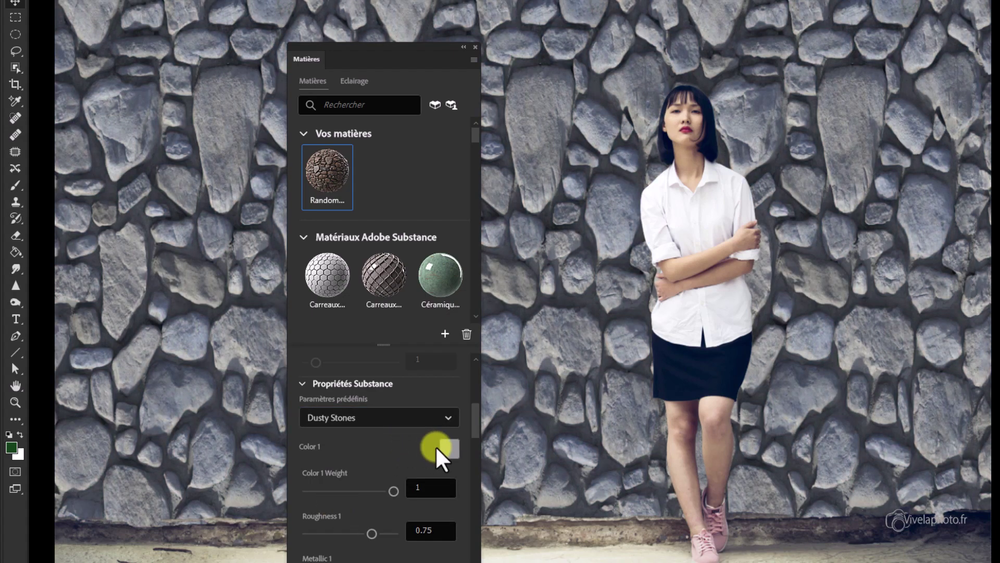
left_click(449, 418)
left_click(360, 442)
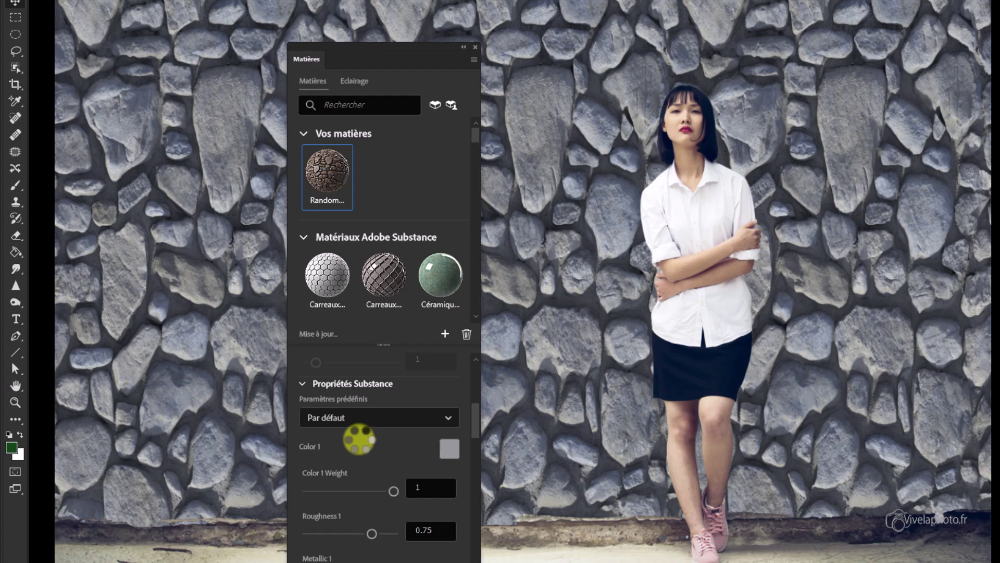
Raise the stone material's Luminosity to 0.57 in its technical parameters and look through the remaining ones.
left_click_drag(475, 454, 474, 533)
left_click(351, 447)
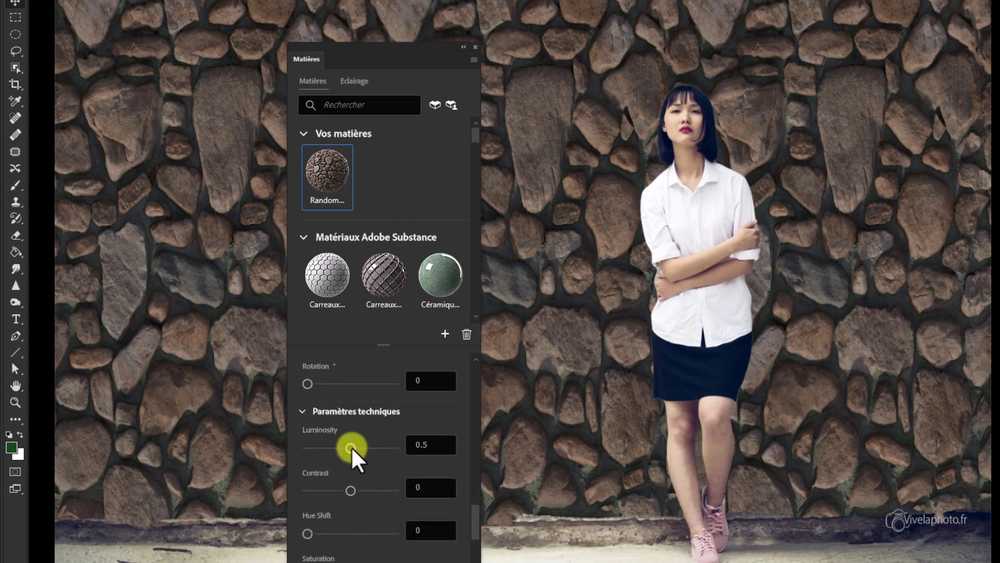
left_click_drag(351, 447, 357, 447)
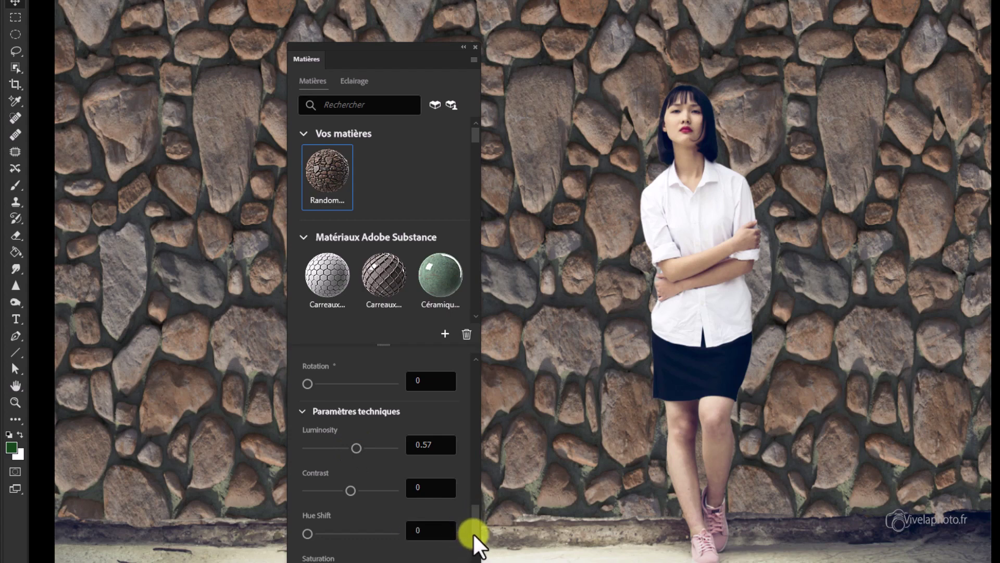
left_click_drag(475, 529, 474, 562)
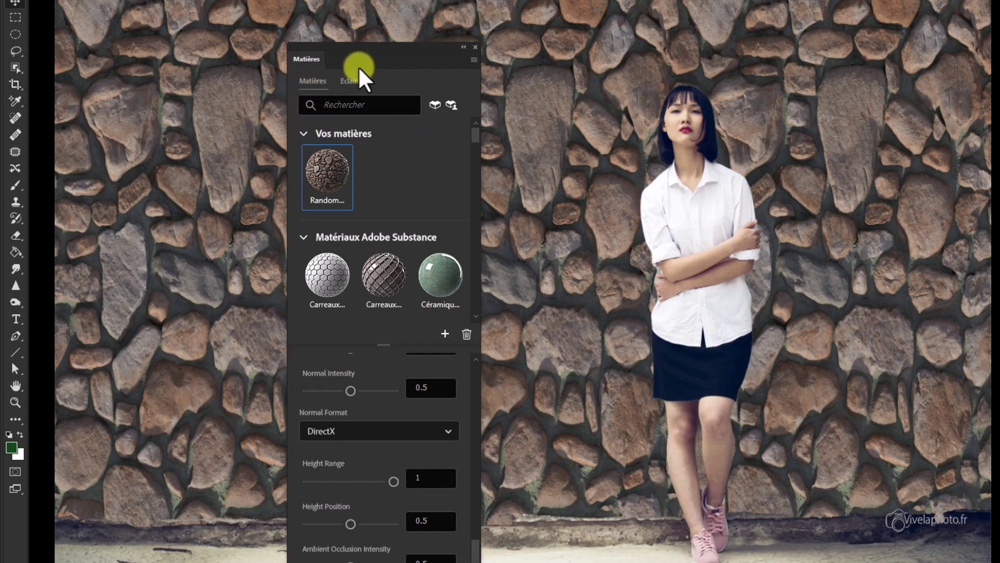
Set the rotation of the stone material's lighting to 150.4° and hide the material settings.
left_click(353, 84)
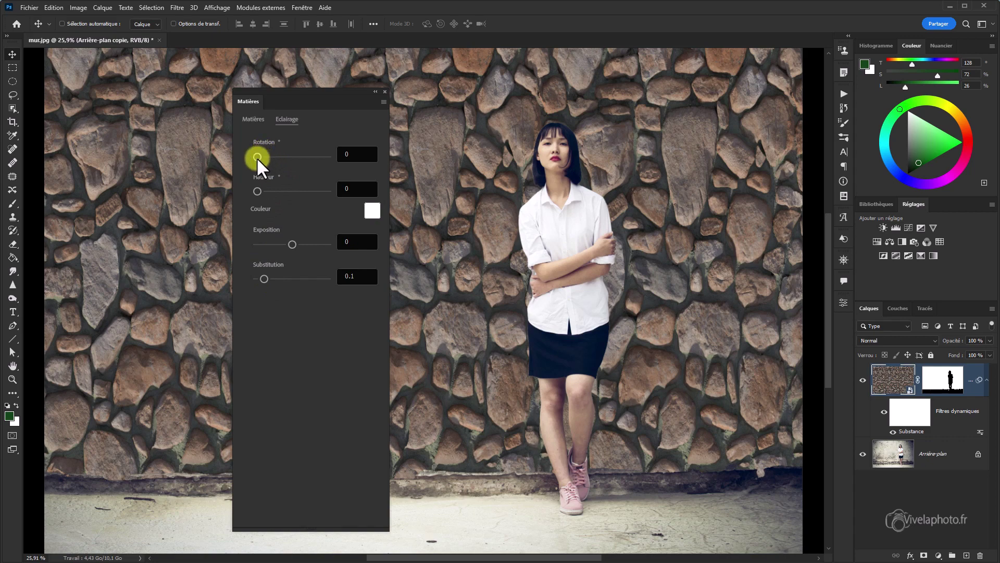
left_click_drag(257, 158, 286, 156)
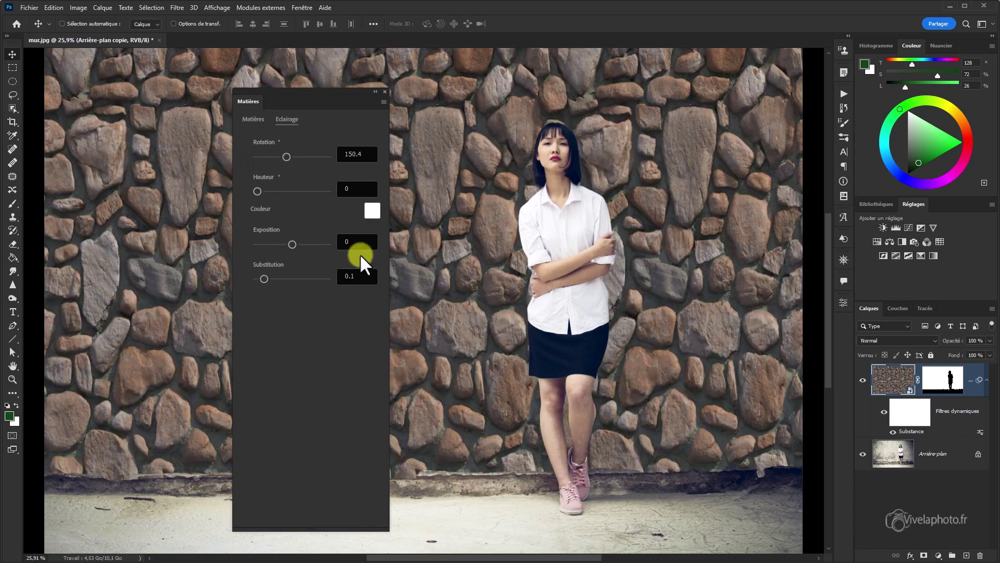
left_click(428, 281)
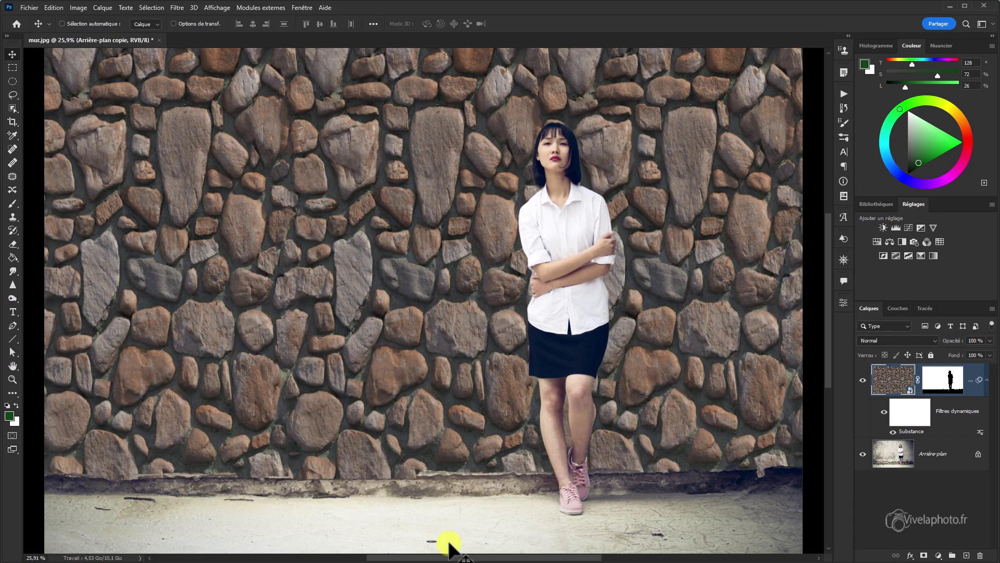
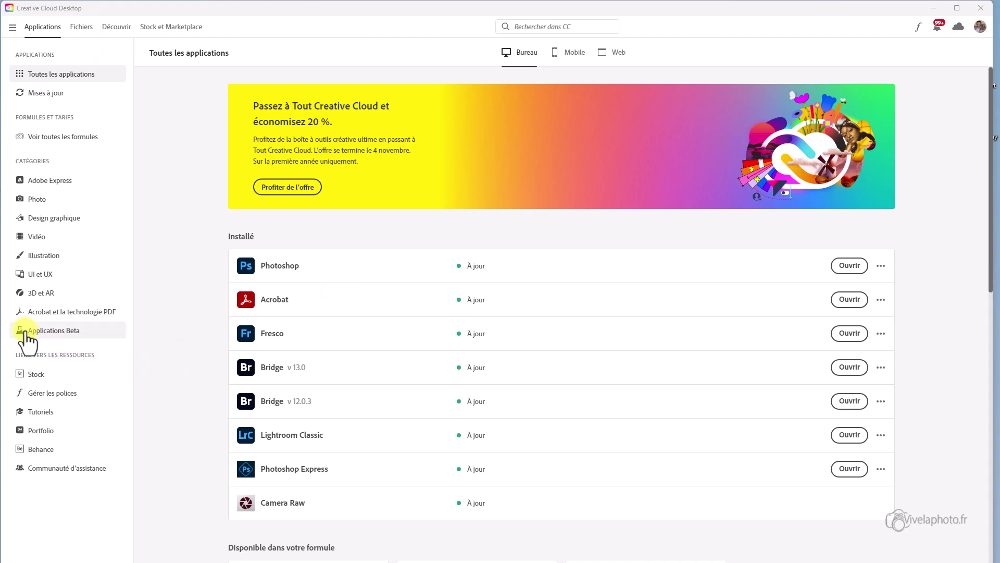
Show the beta applications in Creative Cloud Desktop and open Photoshop (Beta).
left_click(74, 334)
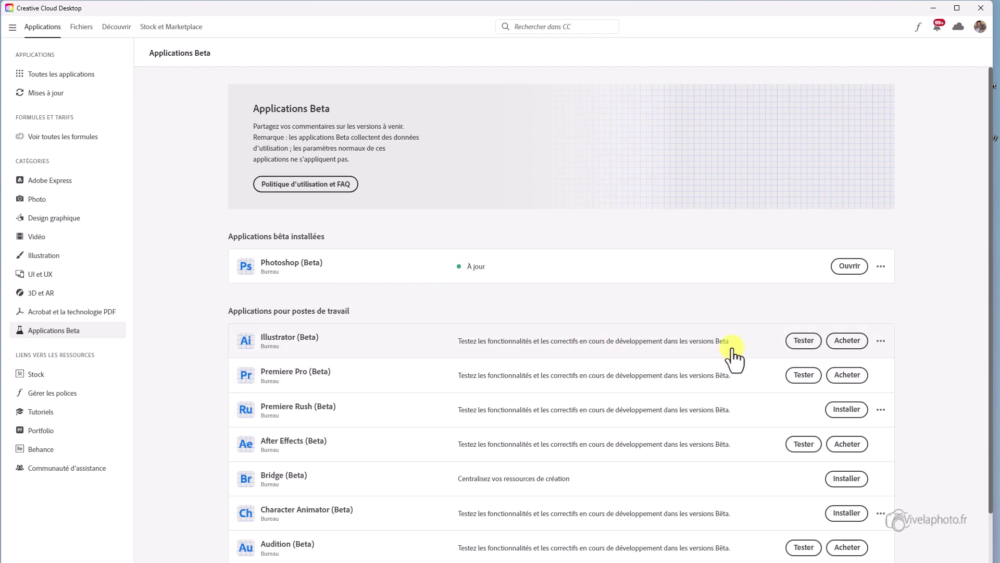
left_click(848, 342)
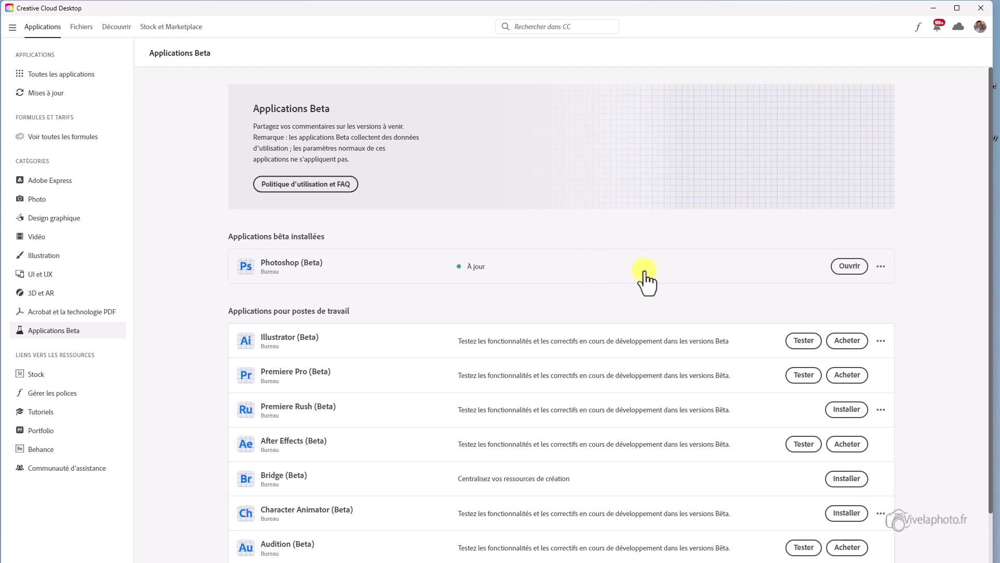
left_click(845, 267)
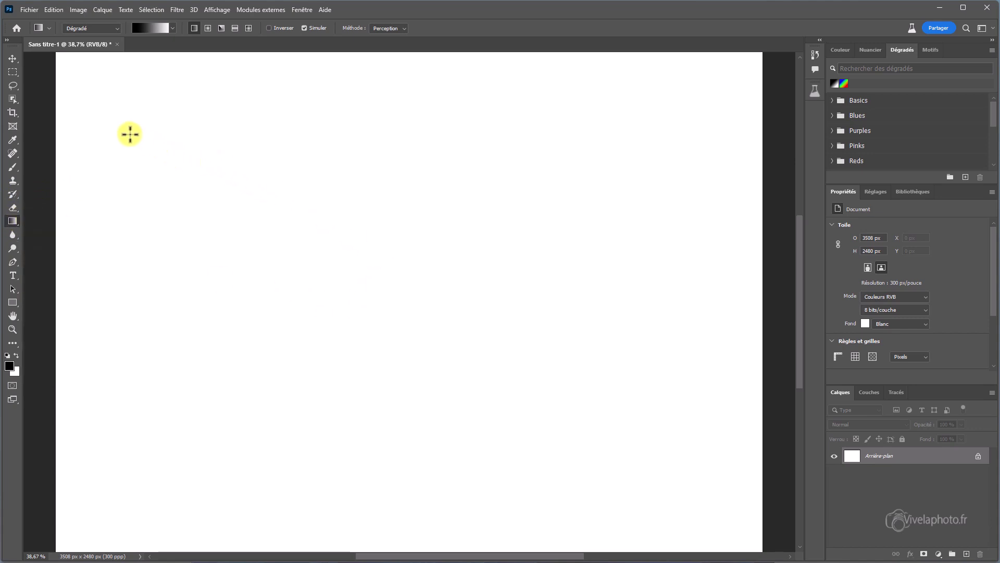
Draw a linear black-to-white gradient diagonally across the canvas from upper left to lower right, at about -31° and 103 % scale.
left_click_drag(129, 134, 751, 508)
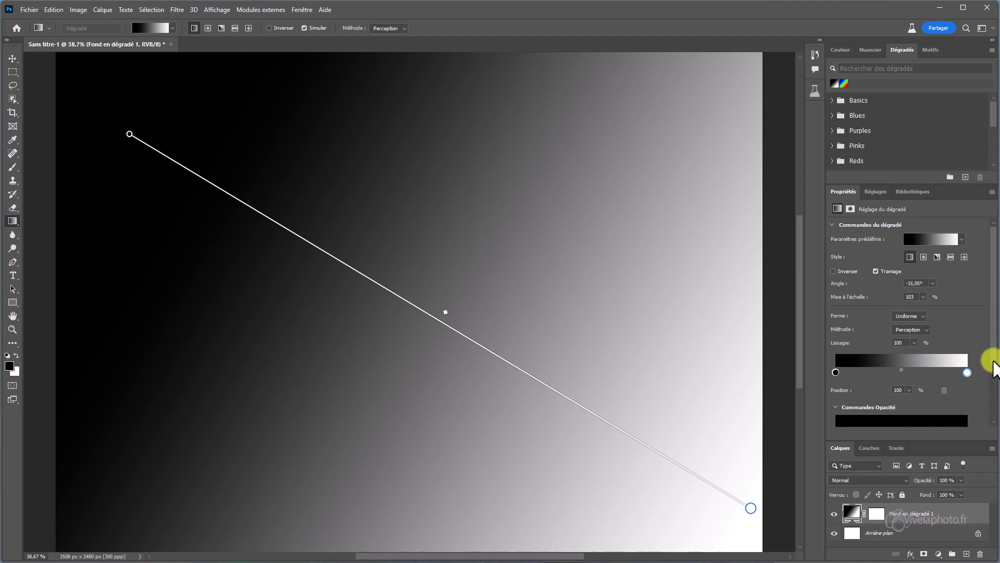
left_click_drag(992, 368, 993, 387)
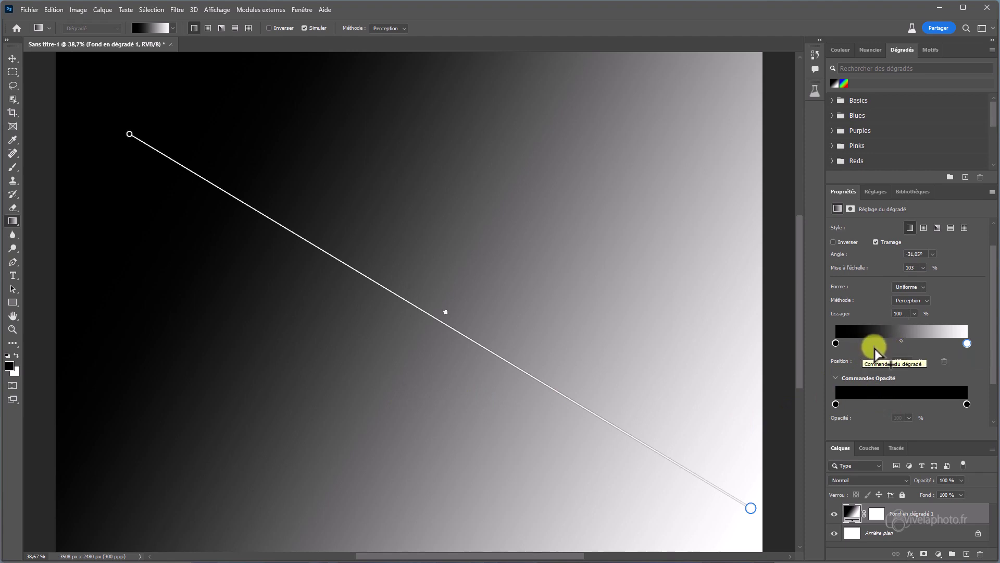
left_click(968, 344)
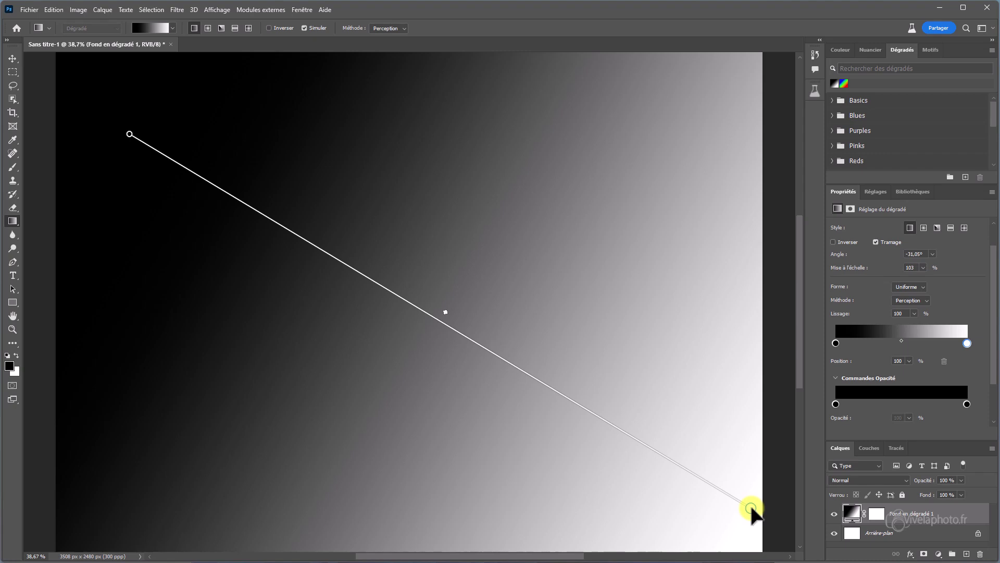
Change the gradient's white end stop to the red f41736.
double_click(752, 508)
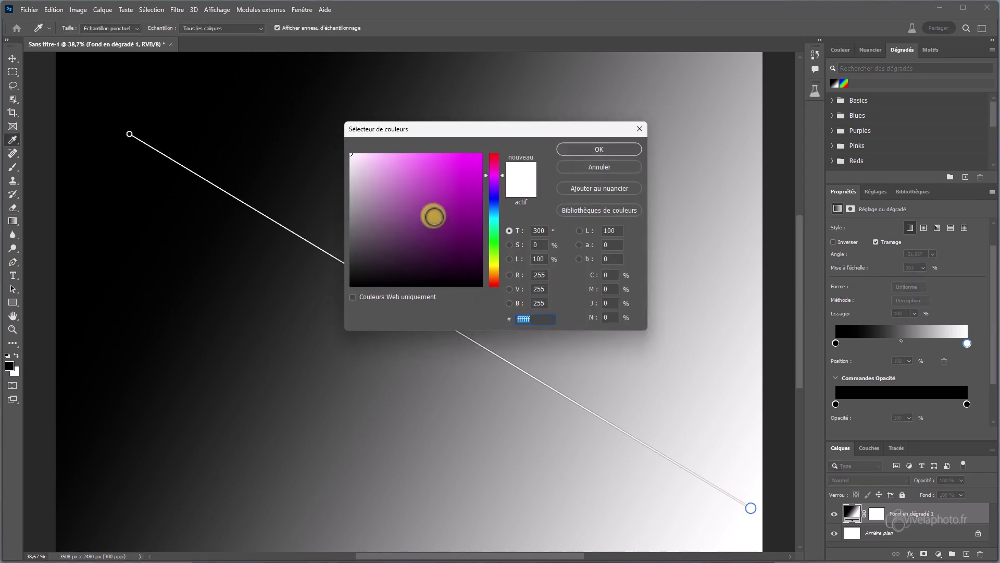
left_click(494, 156)
left_click(470, 158)
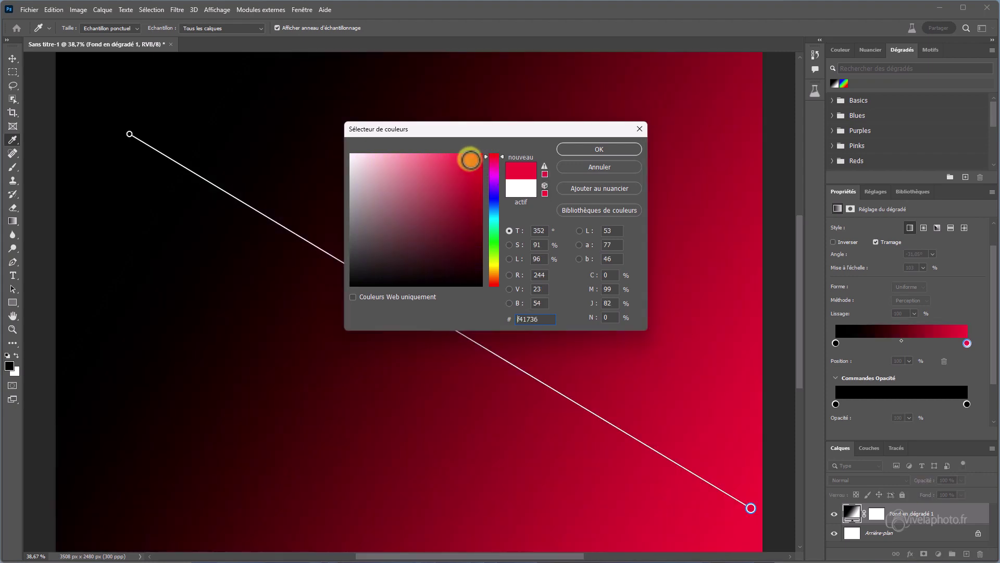
left_click(589, 149)
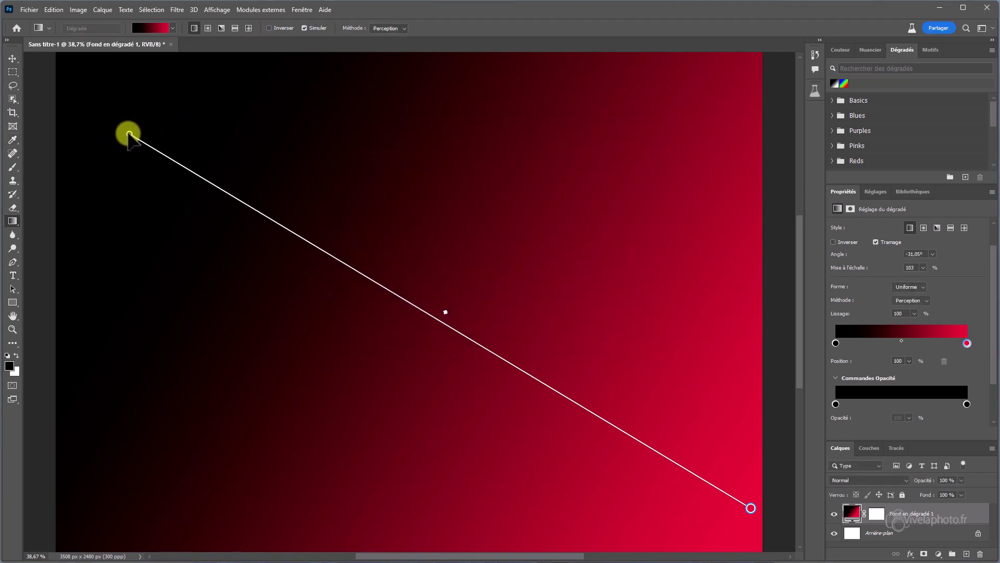
Change the gradient's black start stop to the blue 1b1bf2.
double_click(129, 135)
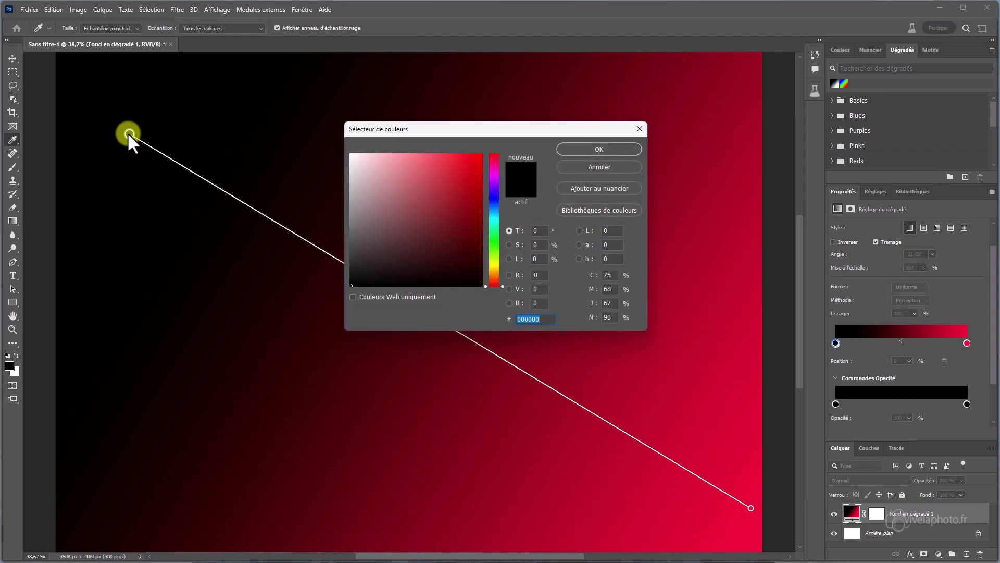
left_click(492, 197)
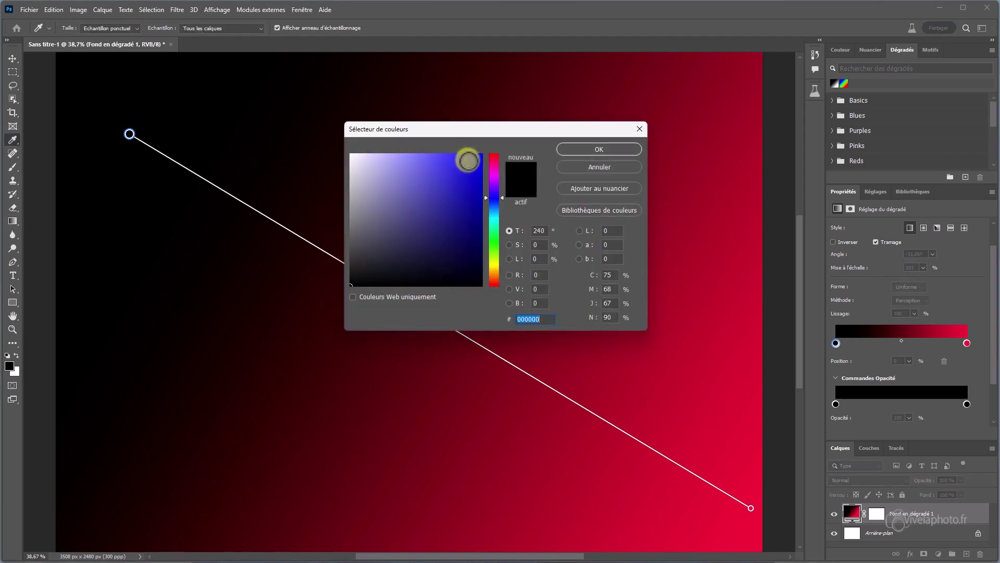
left_click(468, 161)
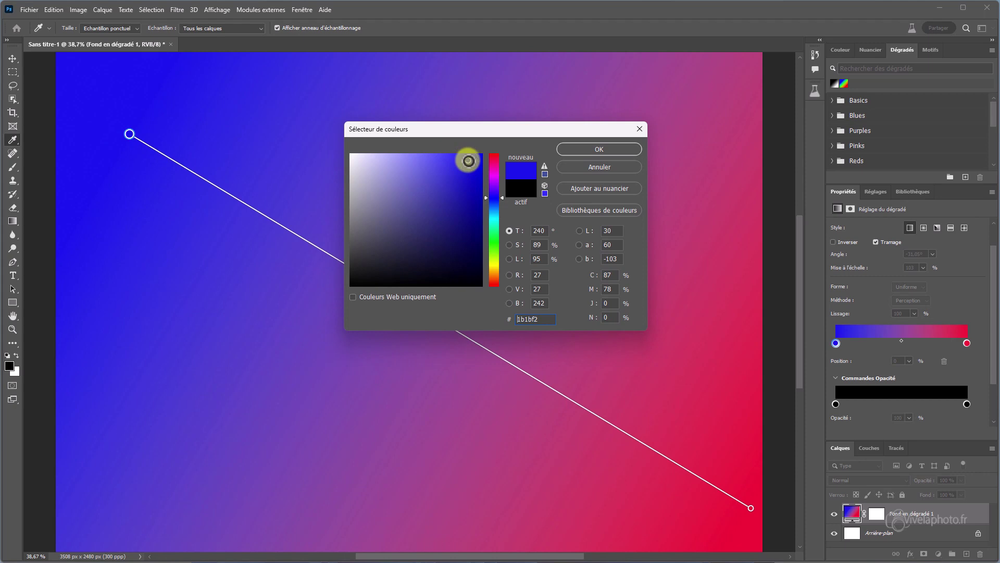
left_click(599, 149)
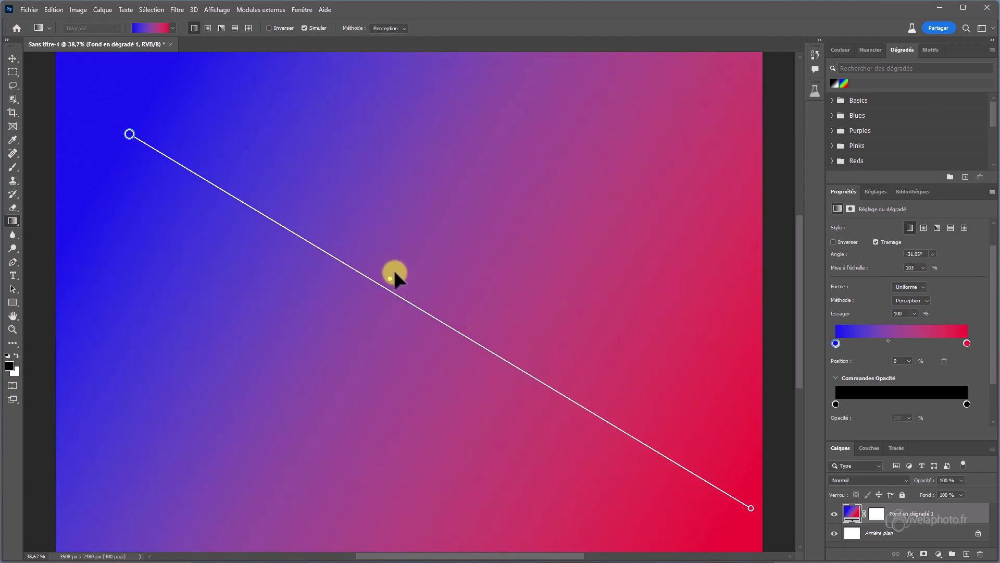
Shift the gradient's midpoint toward the red end and move both endpoints inward, giving about 90 % scale and a -30.5° angle.
left_click_drag(394, 273, 378, 257)
left_click_drag(450, 299, 478, 320)
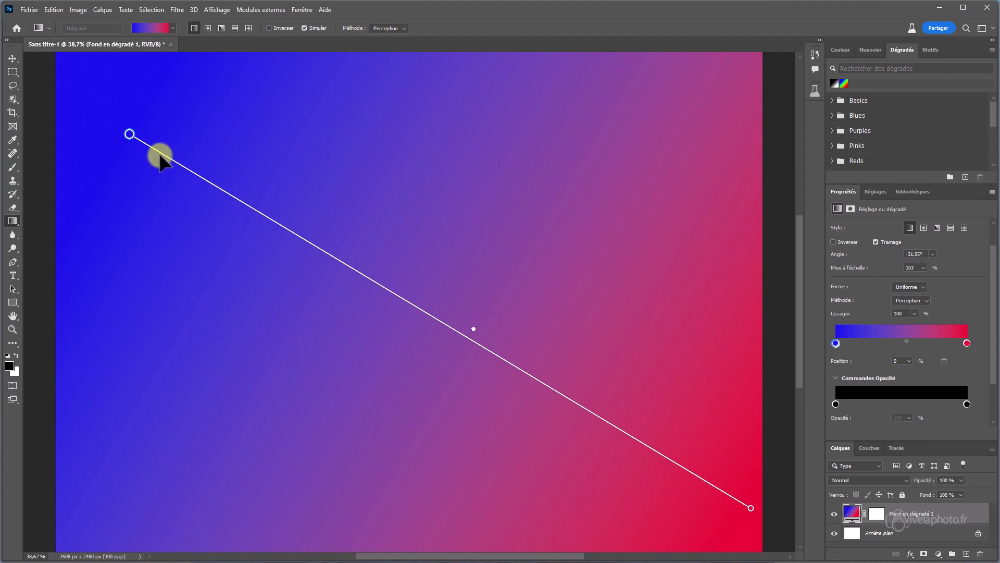
left_click_drag(129, 135, 176, 170)
left_click_drag(751, 508, 705, 473)
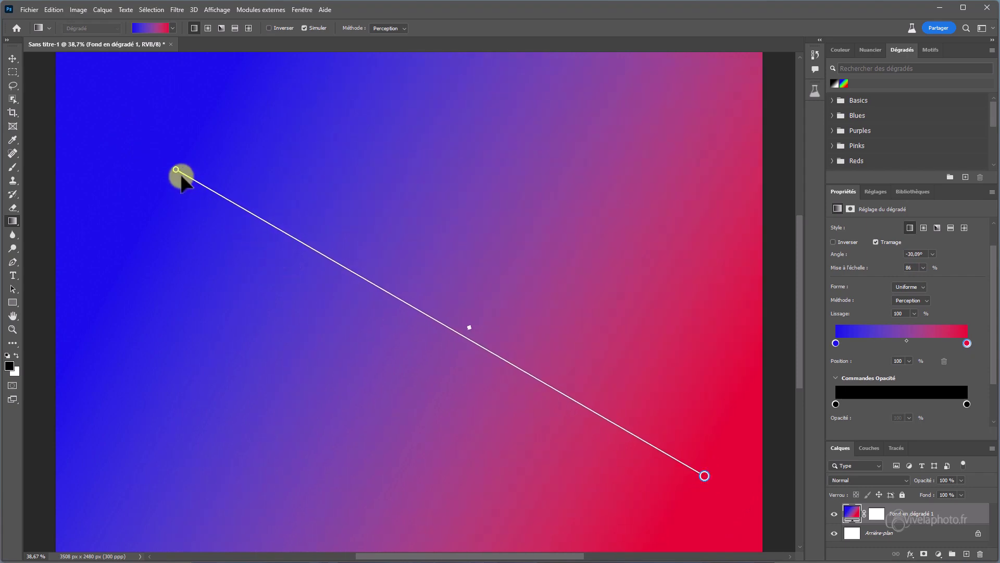
left_click_drag(176, 169, 157, 153)
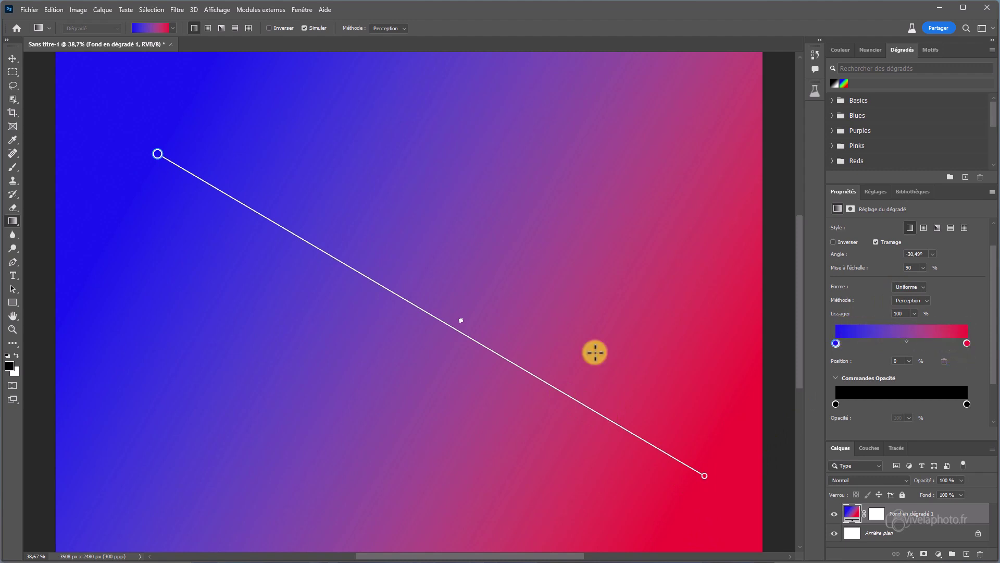
Add a green 1feb10 color stop at 30 % of the gradient and shift both neighbouring midpoints toward the blue end.
left_click(319, 253)
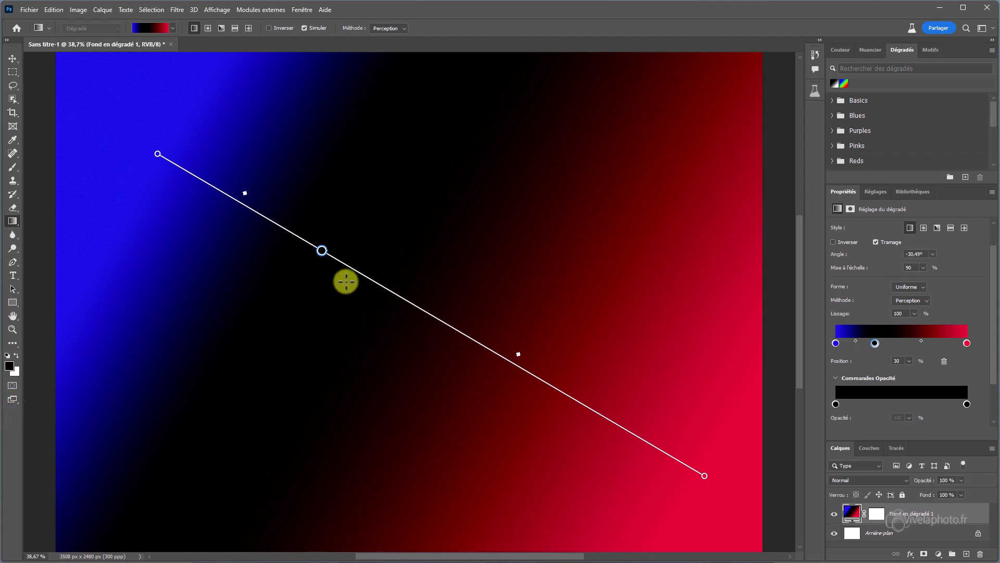
double_click(321, 251)
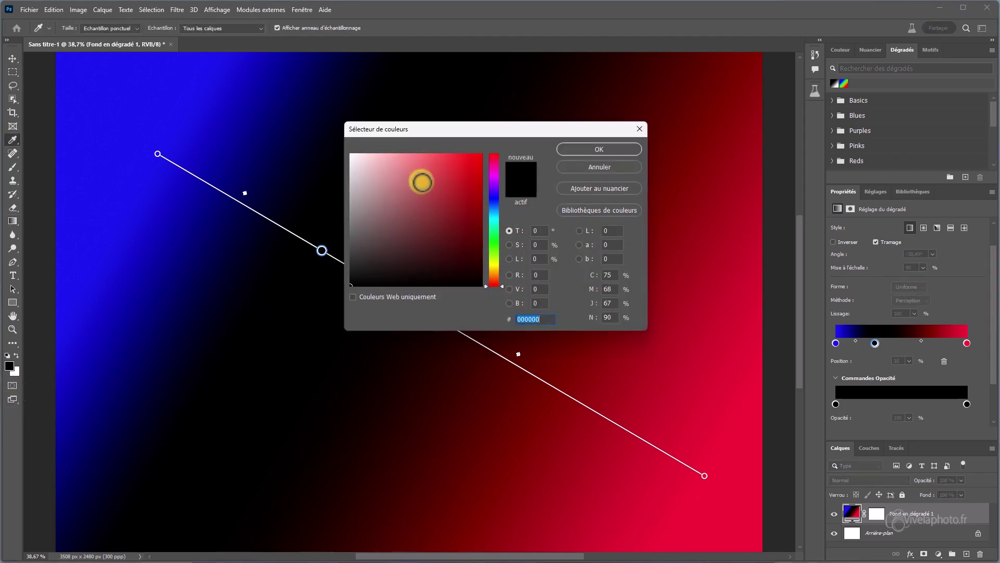
left_click(496, 243)
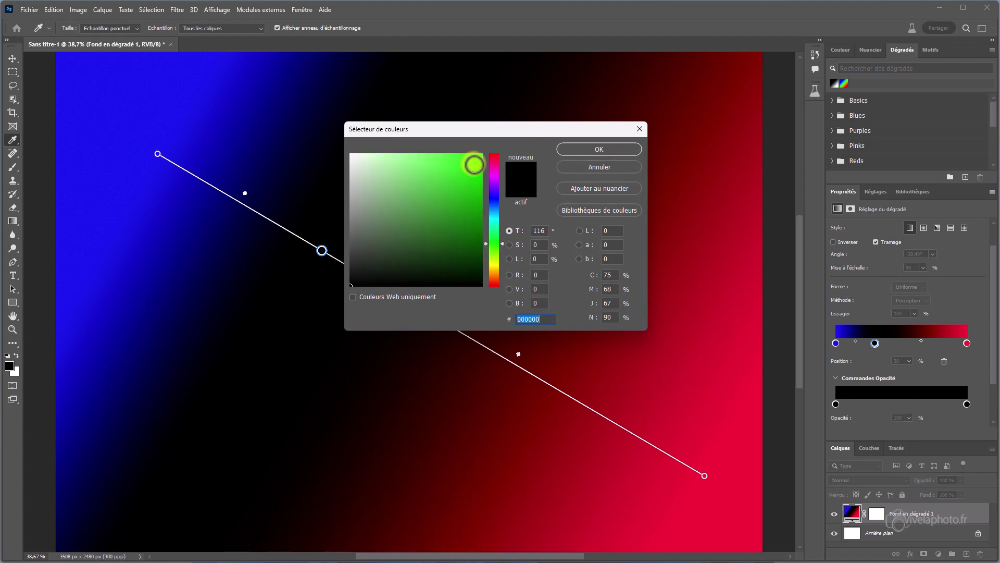
left_click(474, 165)
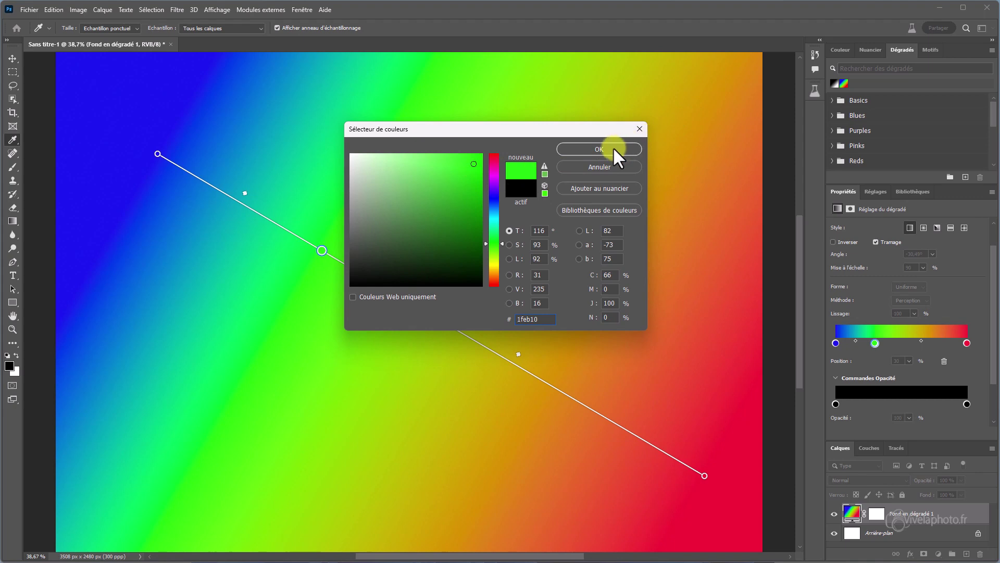
left_click(599, 149)
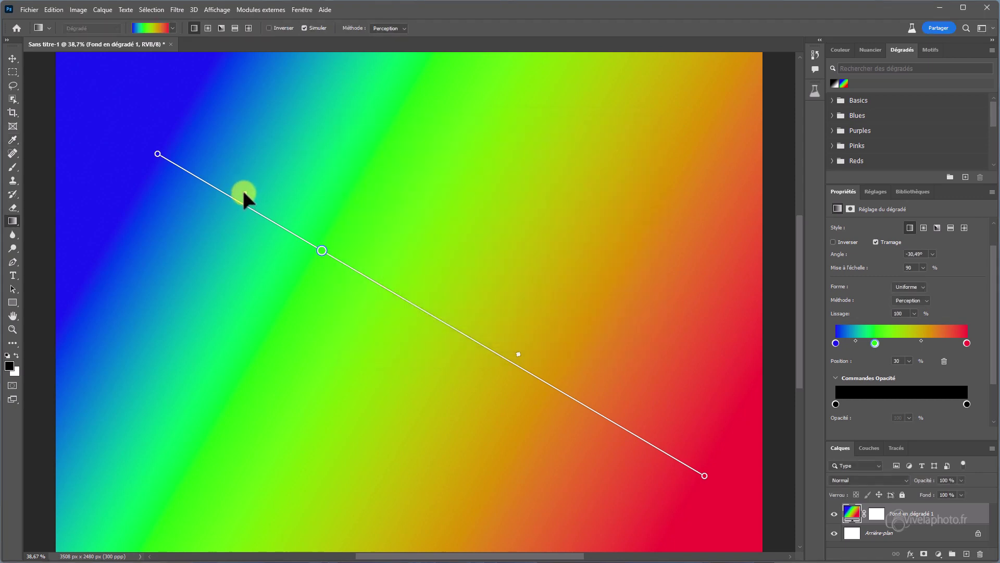
left_click_drag(250, 197, 242, 174)
left_click_drag(518, 354, 480, 334)
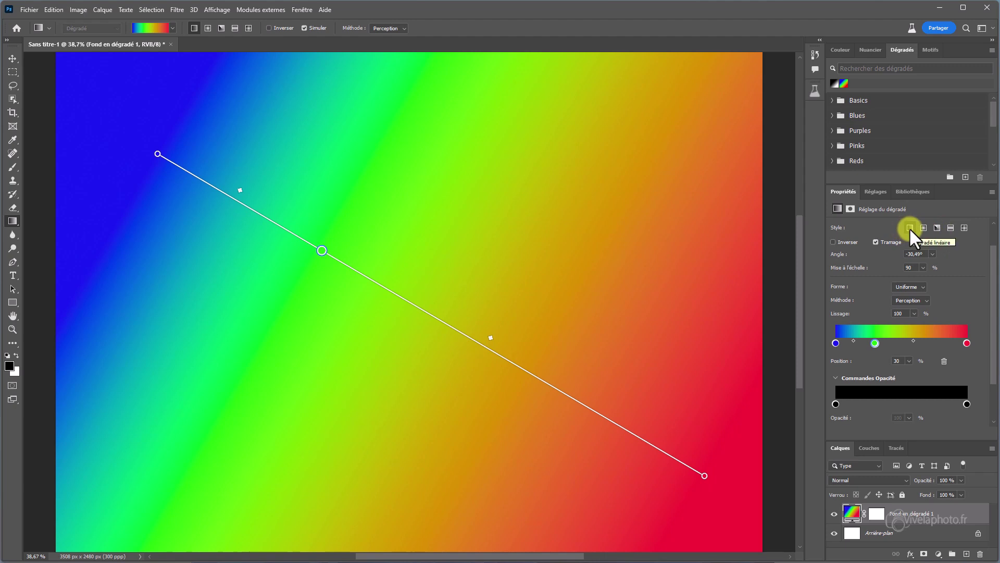
Switch the gradient to radial style, move its center near the middle of the canvas and shorten the radius to about 38 % scale.
left_click(923, 228)
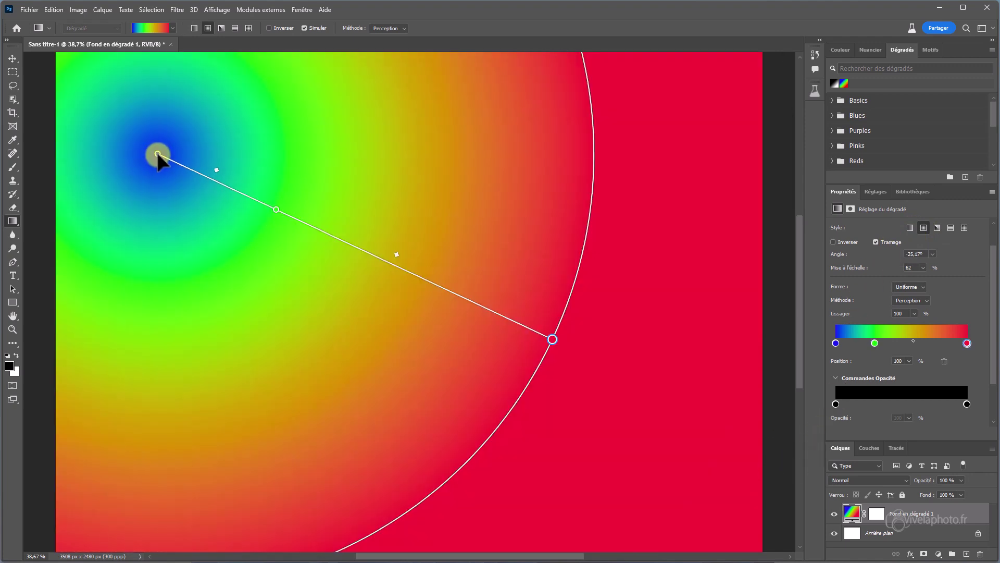
left_click_drag(157, 152, 387, 250)
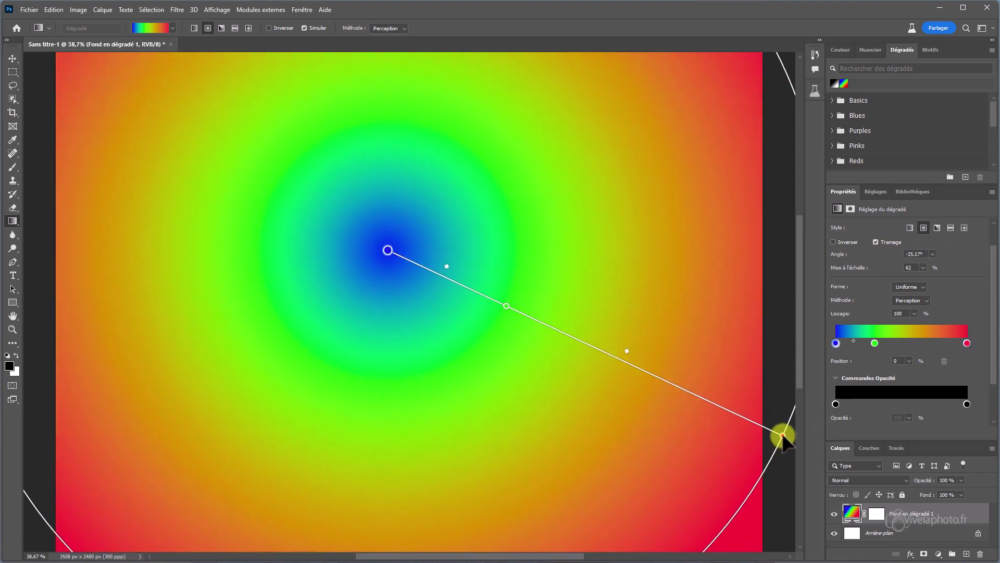
left_click_drag(782, 435, 624, 339)
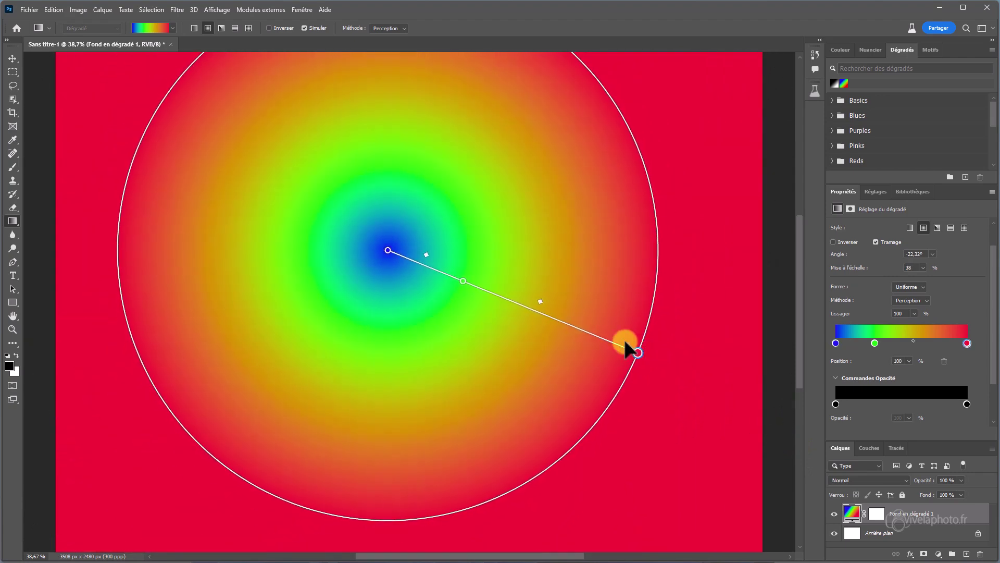
Redraw the radial gradient twice, ending centered near the canvas's right edge at about 34 % scale and a -179° angle.
left_click_drag(539, 233, 607, 443)
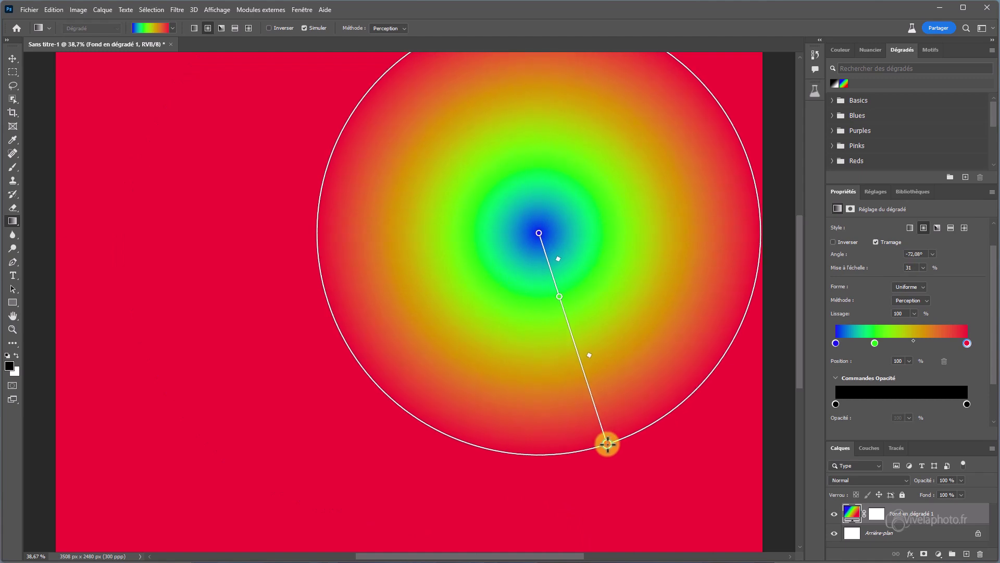
left_click_drag(683, 308, 444, 312)
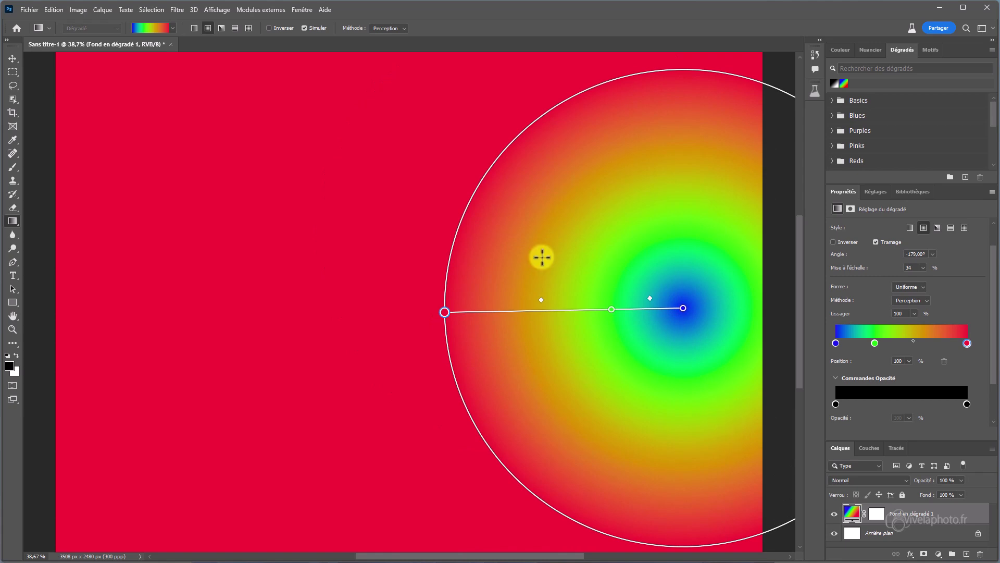
left_click(391, 155)
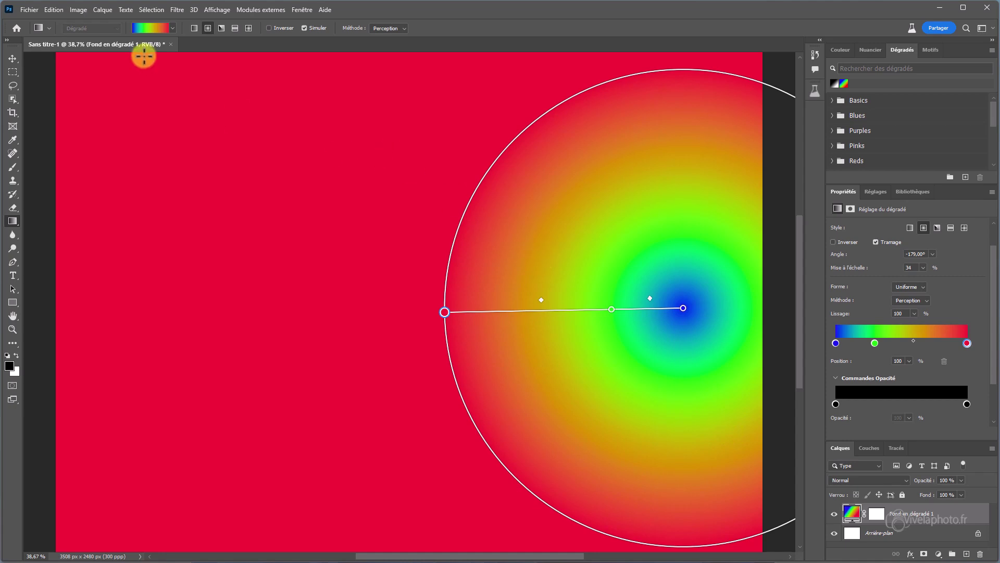
Open Neural Filters for the blank document and enable the Toile de fond Créateur filter.
left_click(181, 9)
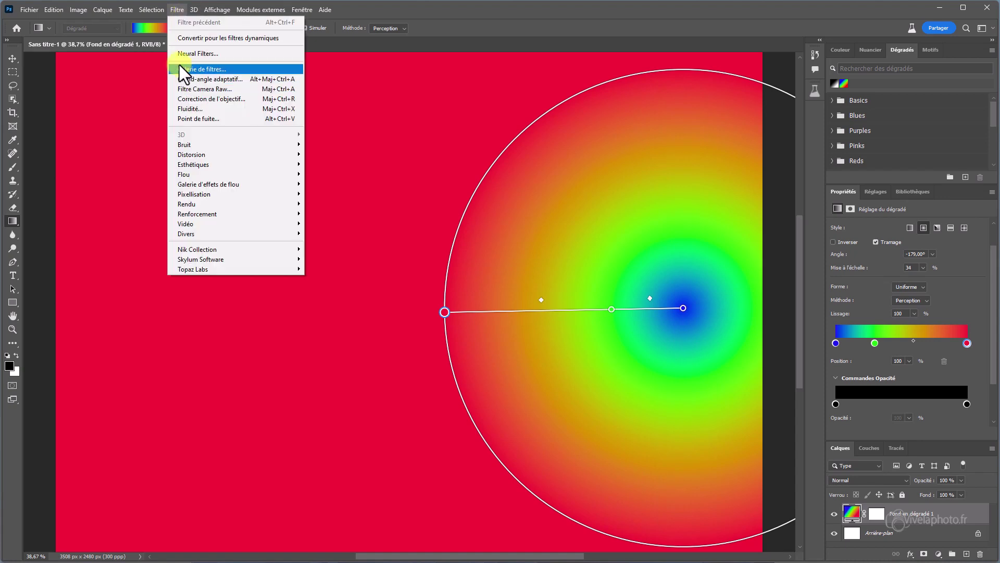
mouse_move(222, 177)
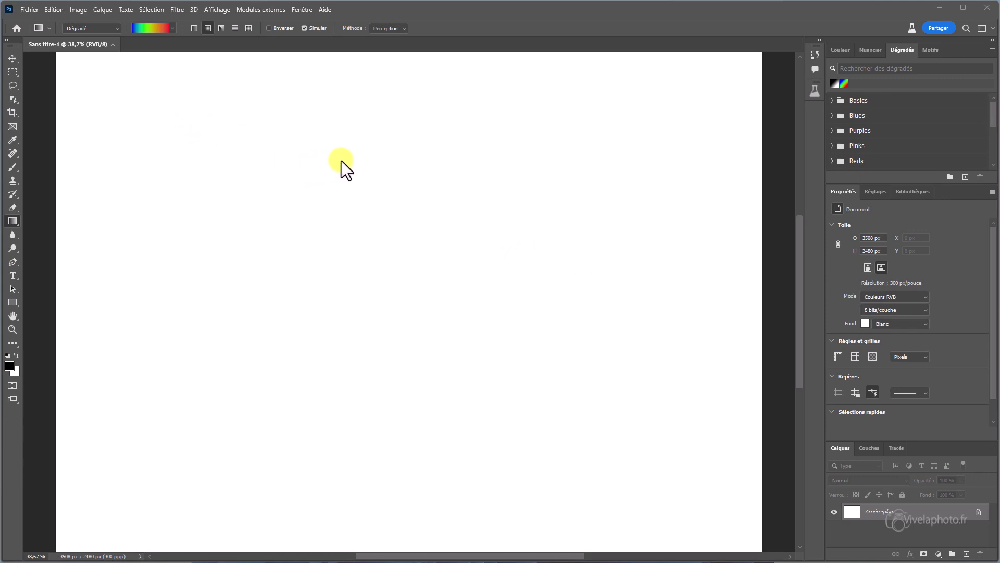
left_click(177, 8)
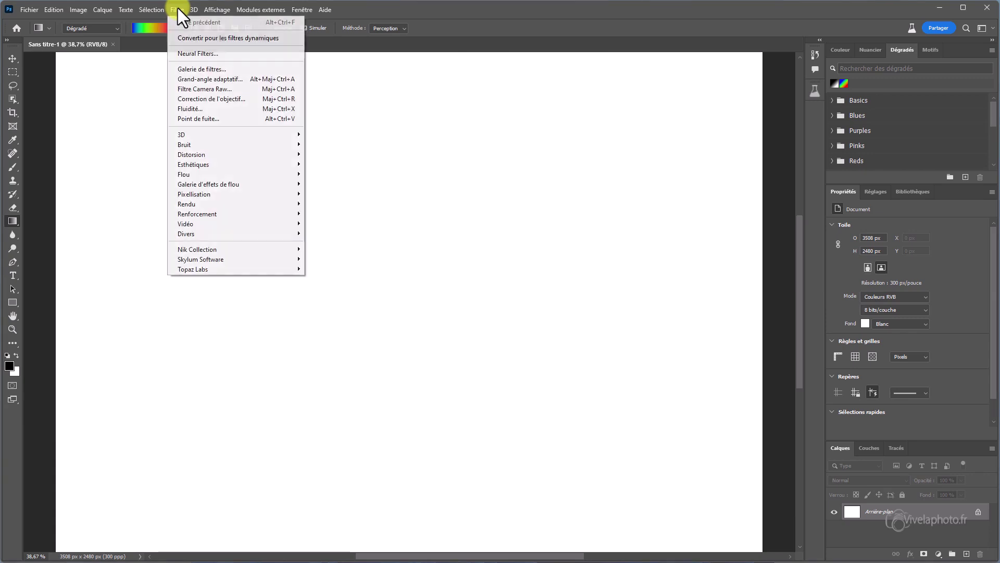
left_click(205, 52)
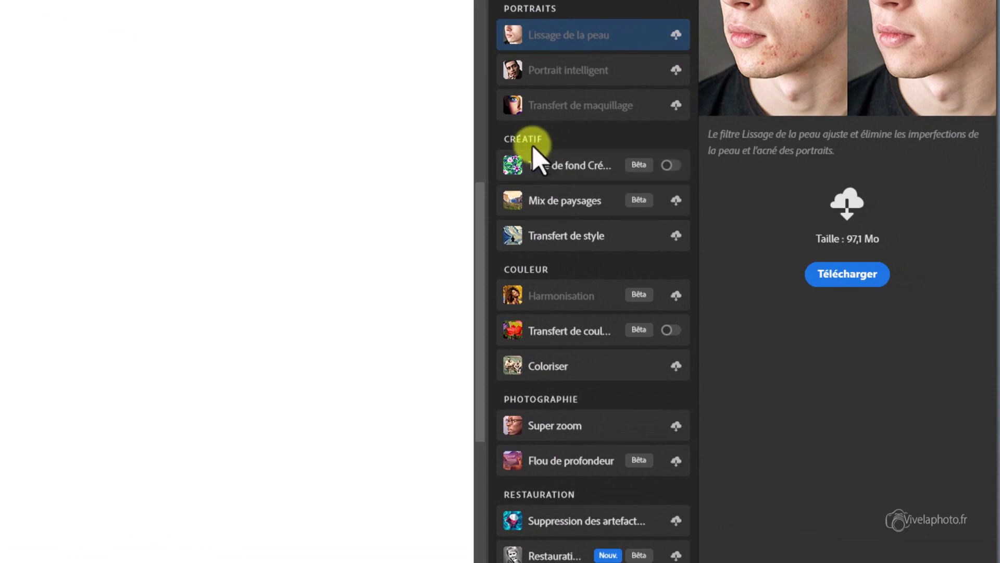
mouse_move(583, 169)
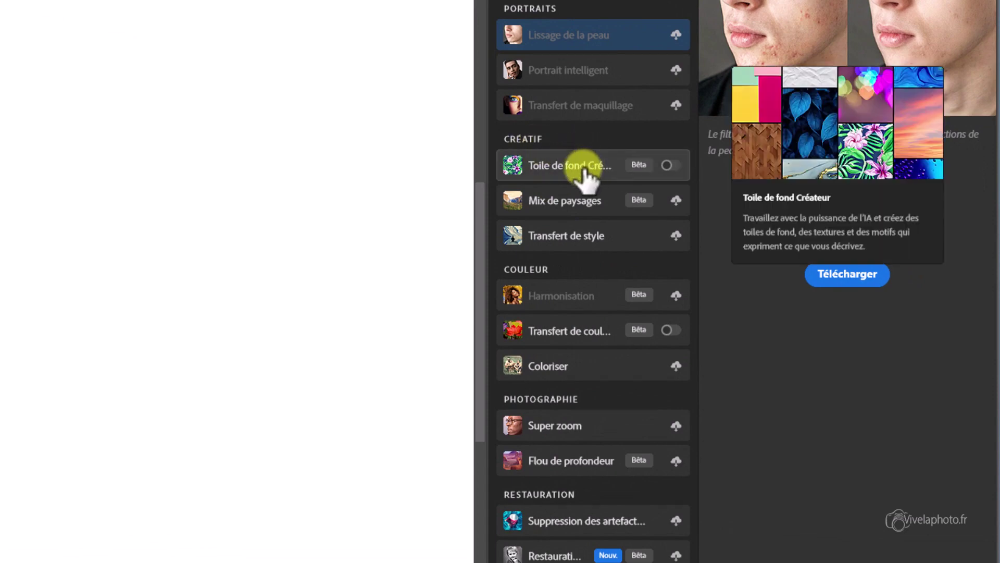
left_click(683, 167)
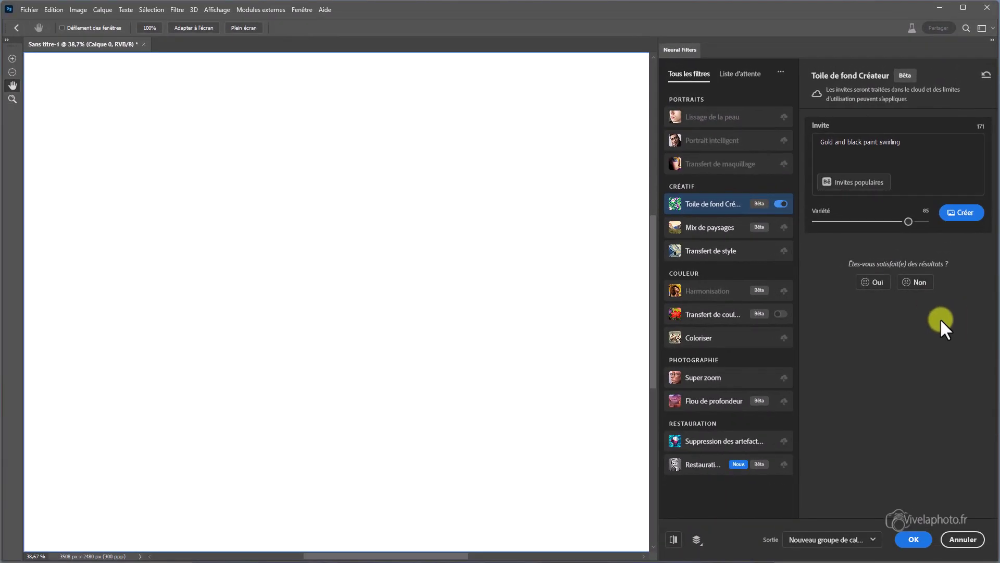
Choose the gray wood texture with tree rings from the popular prompts and generate backdrop previews from it.
left_click(862, 186)
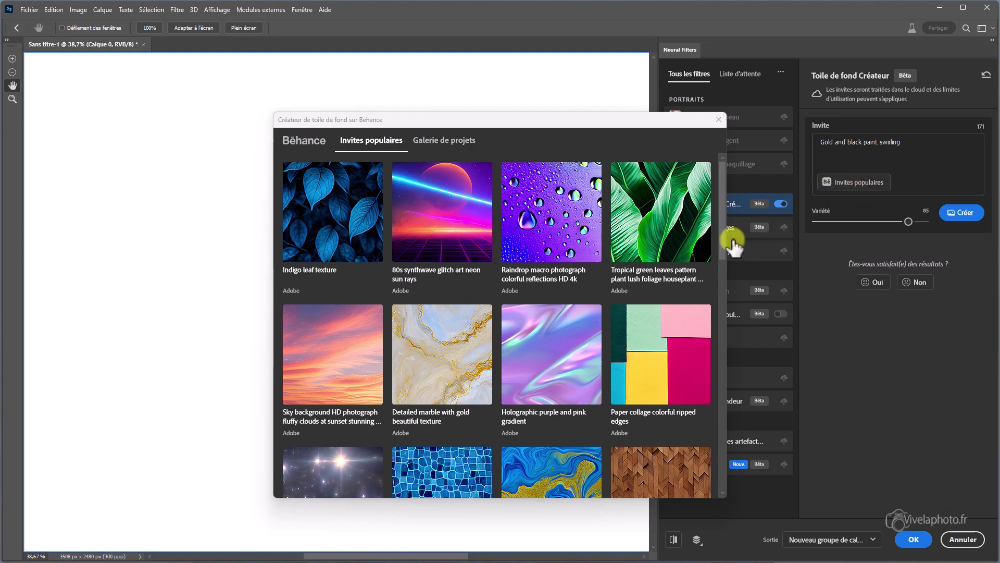
left_click_drag(724, 243, 733, 390)
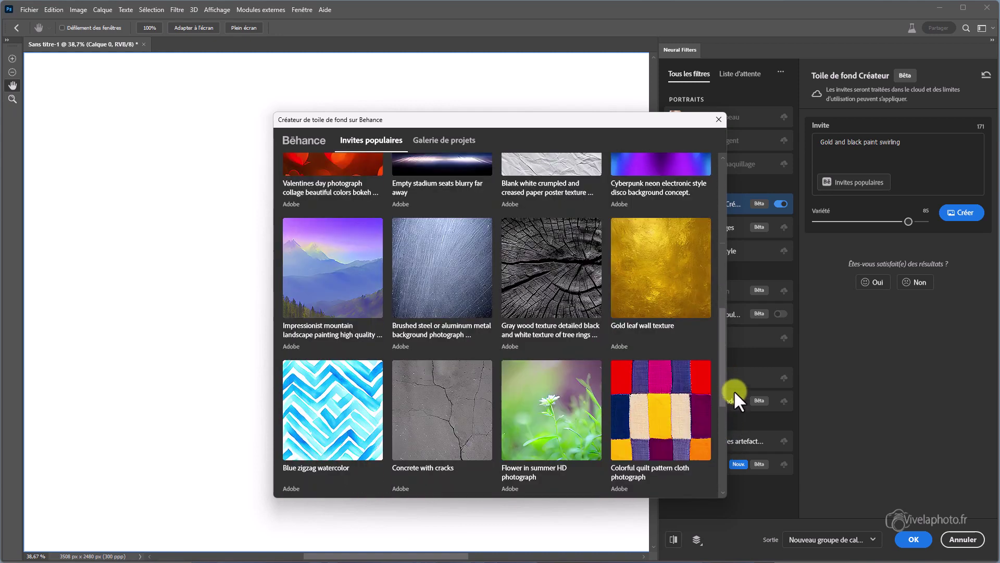
left_click(549, 275)
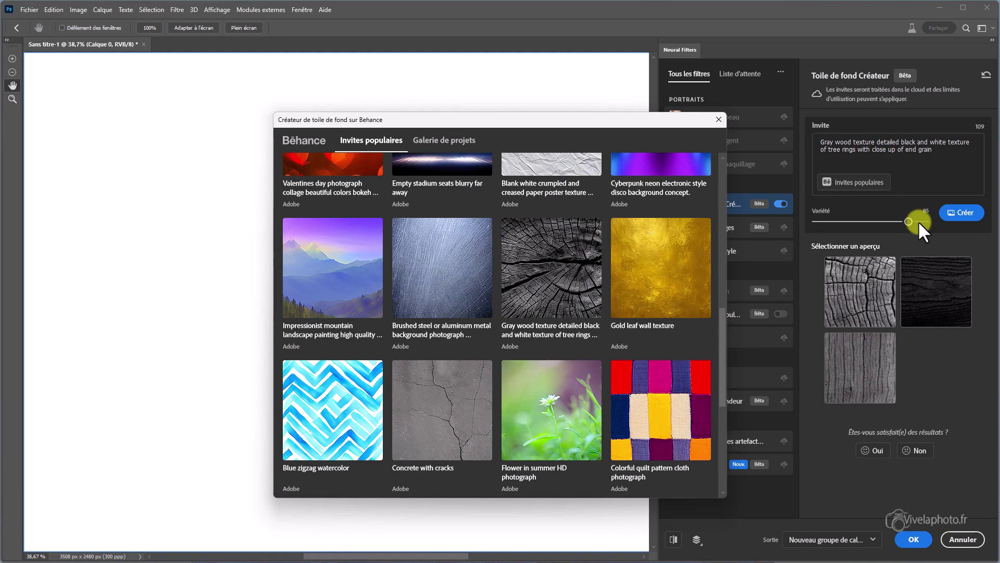
left_click(960, 213)
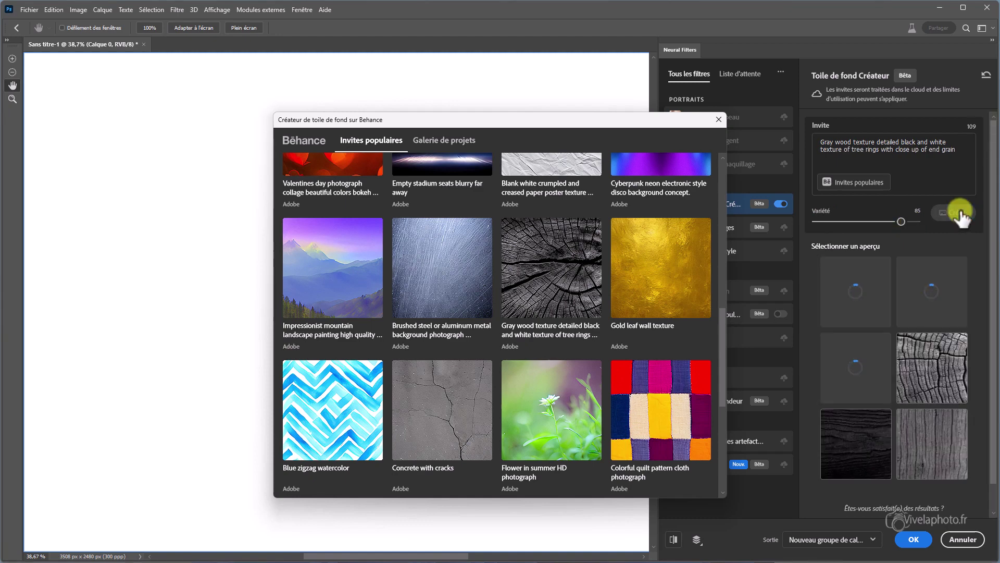
Apply the generated gray wood preview with the knot to the canvas and close the popular prompts gallery.
left_click(843, 307)
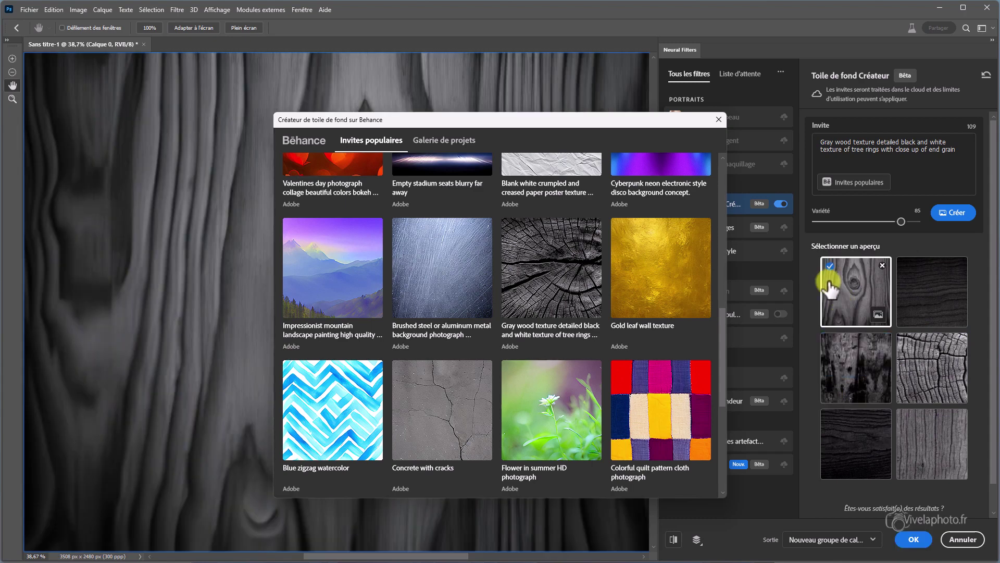
left_click(718, 118)
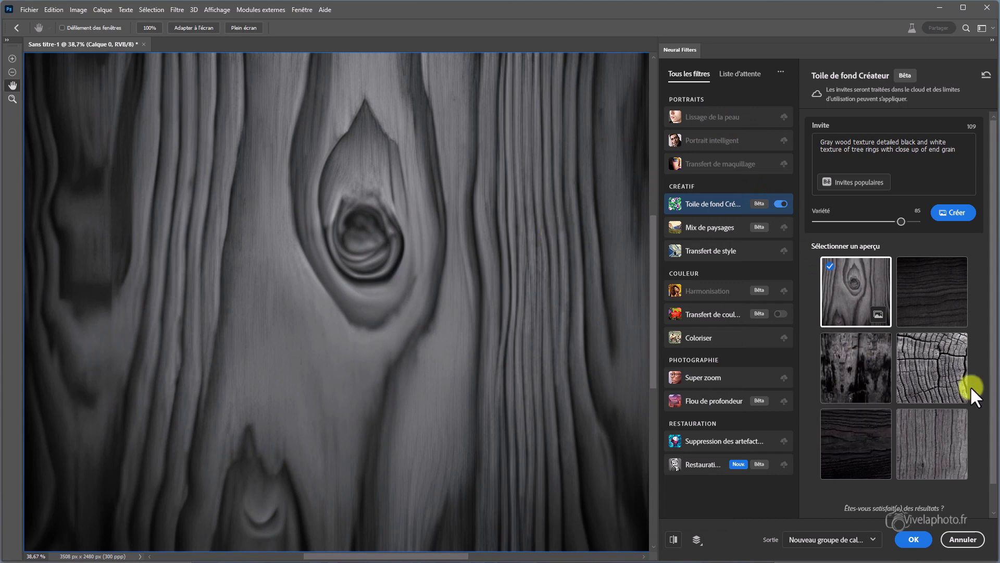
mouse_move(917, 373)
Replace the prompt with "petits pois sur fond jaune", generate new backdrops and check the yellow preview with orange dots.
left_click(972, 163)
key("ctrl+a")
type("peti")
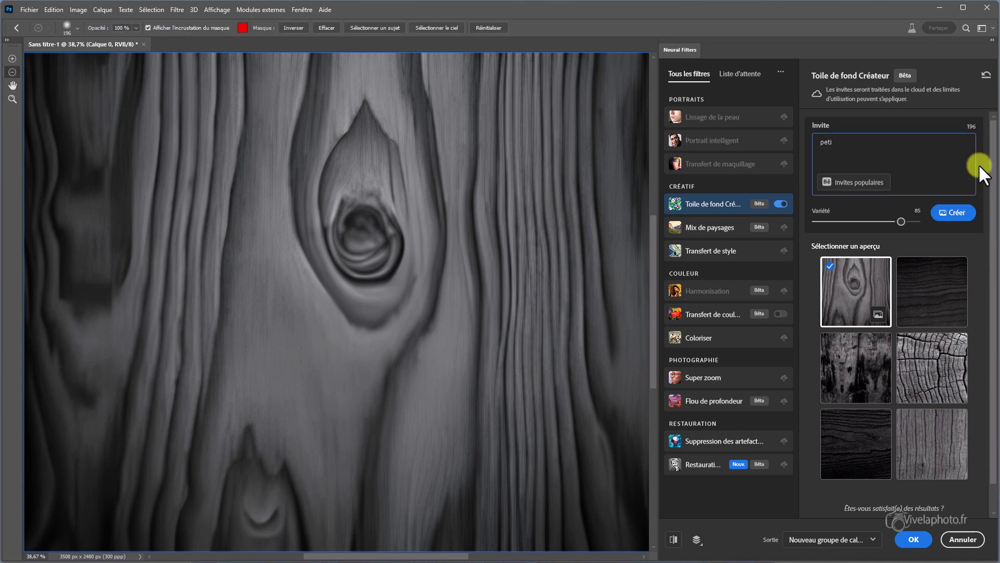
type("ts pois sur fond jaune")
left_click(944, 214)
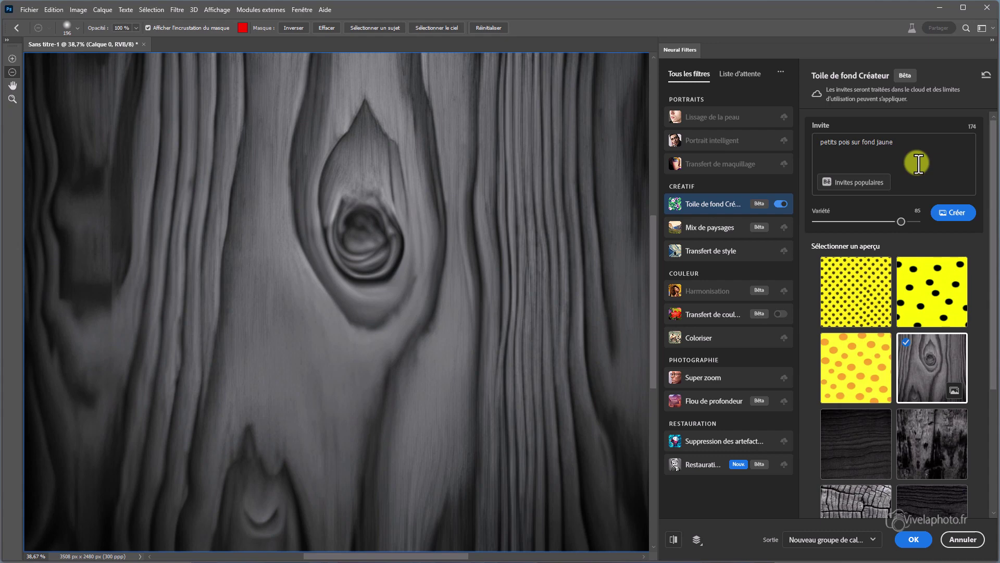
mouse_move(866, 346)
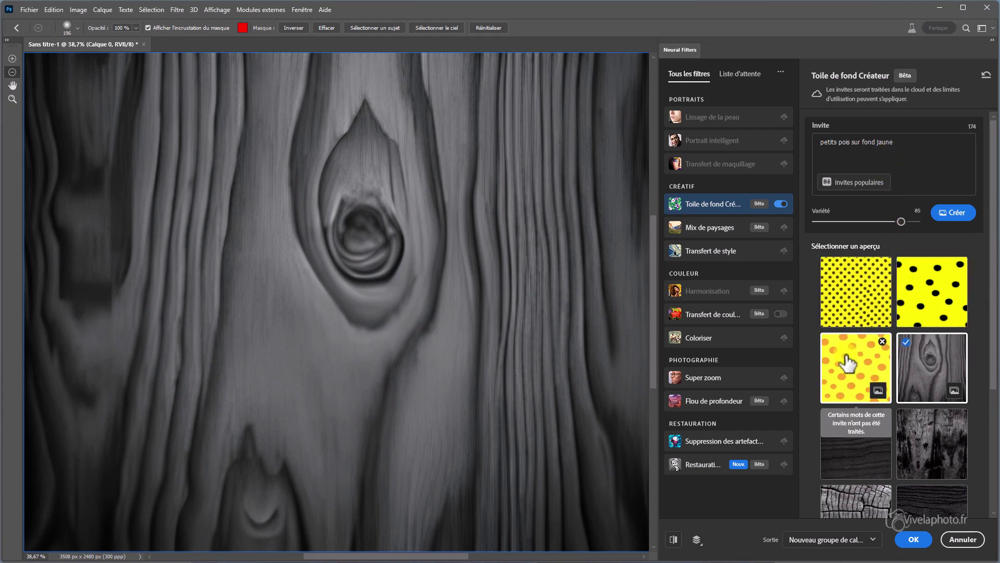
left_click(875, 342)
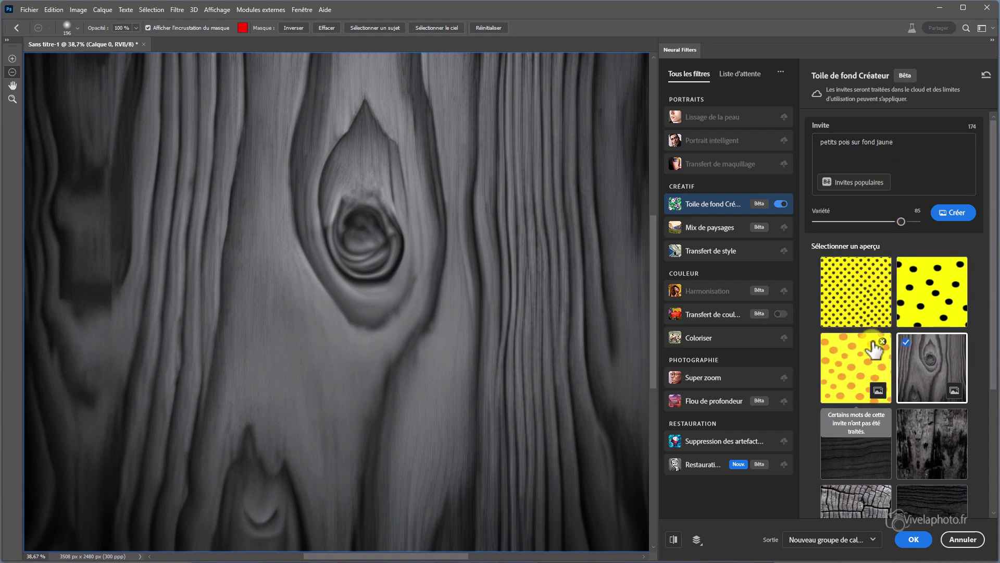